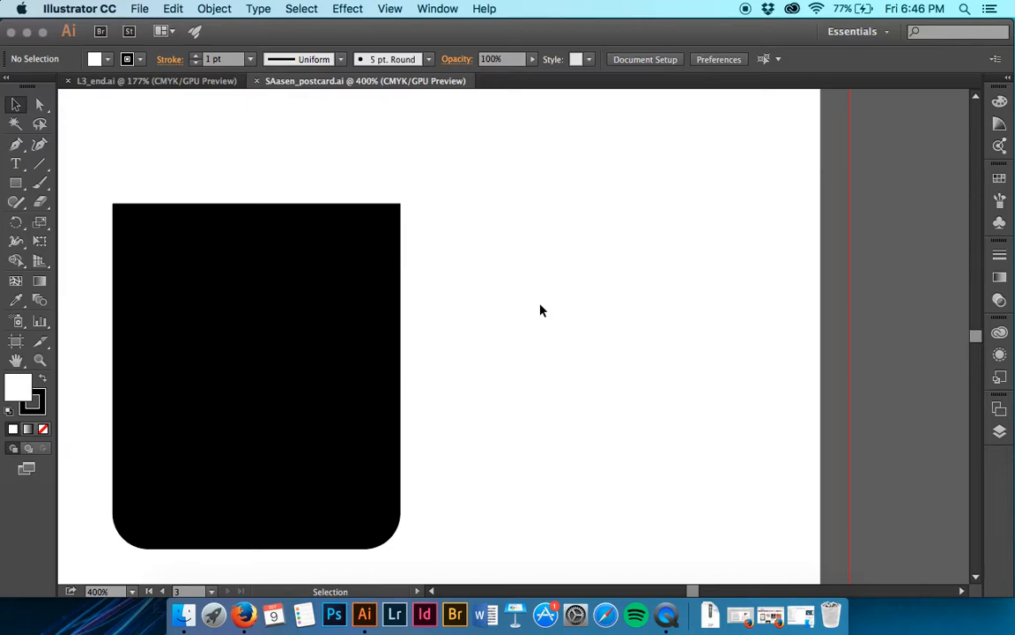
- Activate the Rounded Rectangle tool with nothing selected and set the fill color to black
left_click(244, 332)
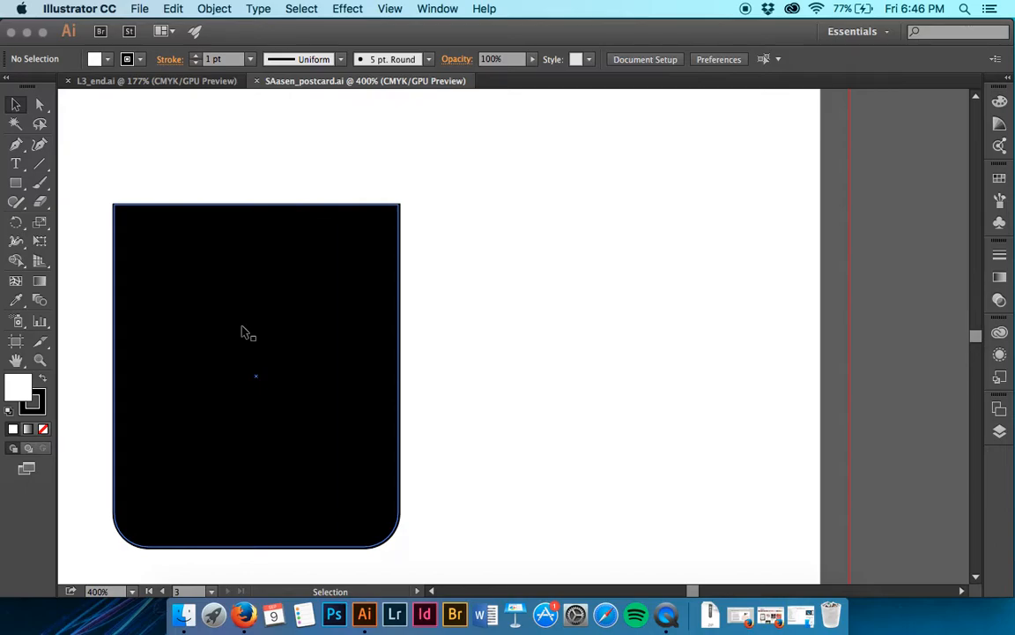
key("super+shift+a")
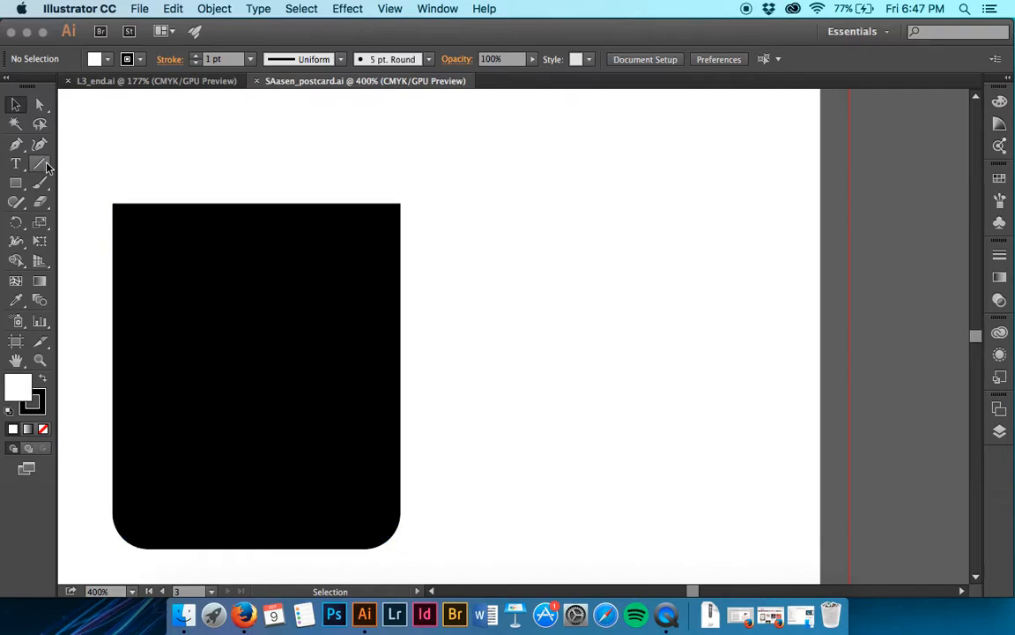
left_click(16, 184)
left_click(24, 192)
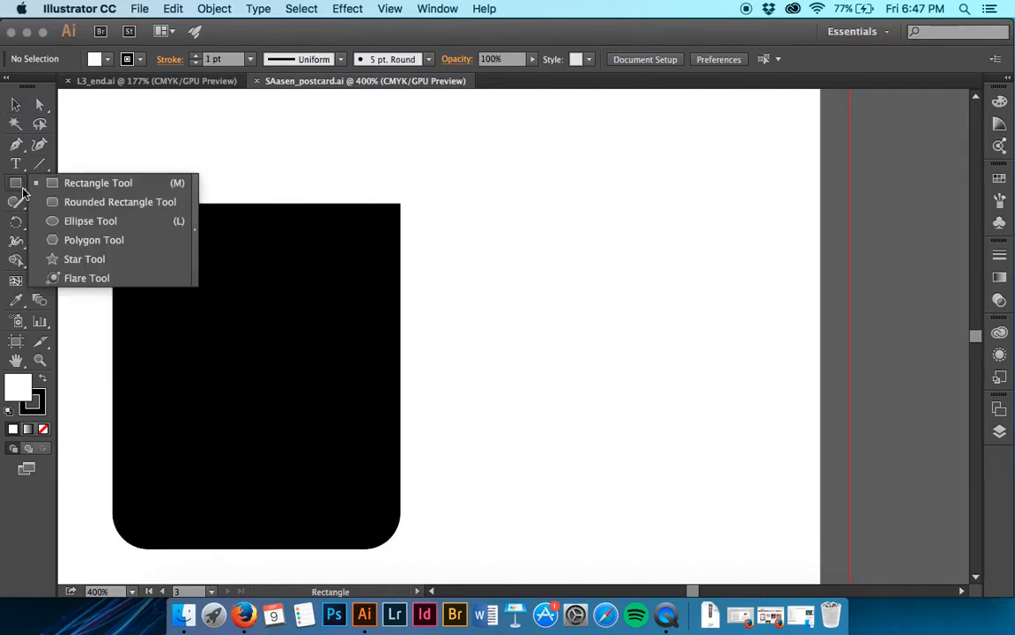
left_click(68, 202)
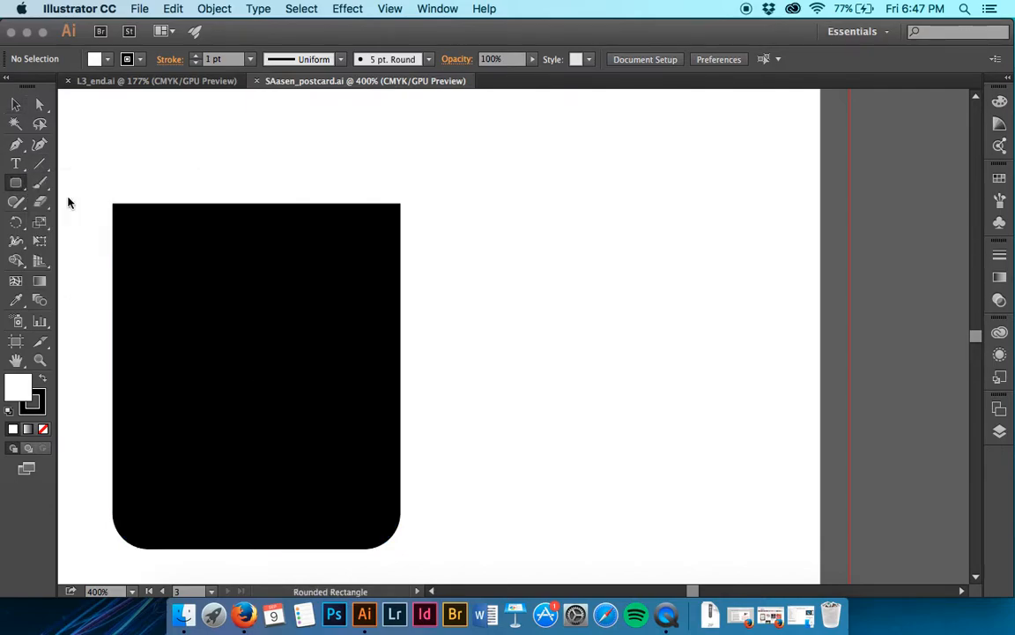
left_click(108, 60)
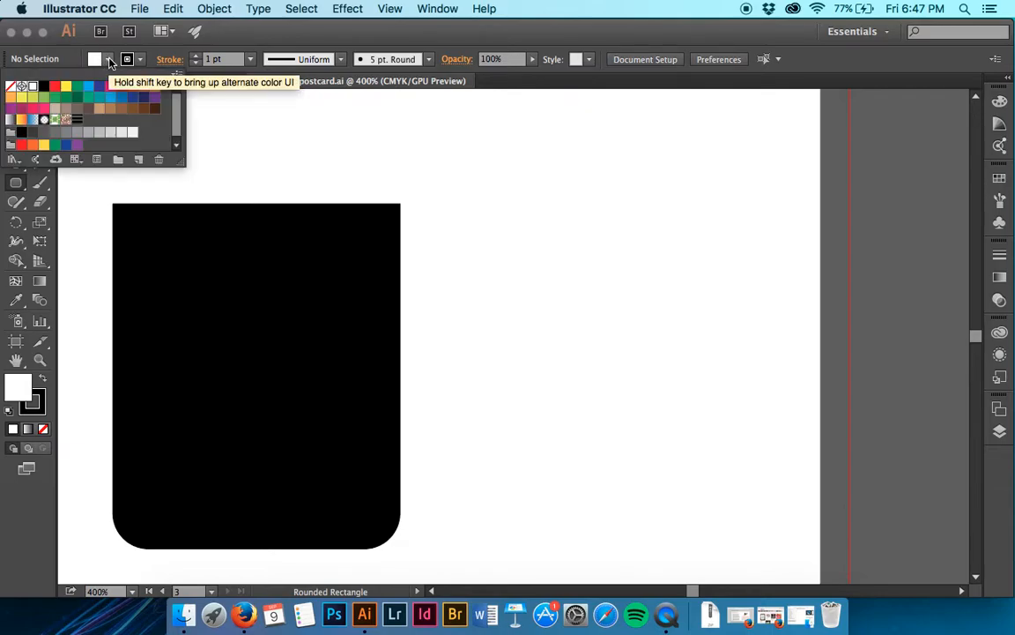
left_click(44, 85)
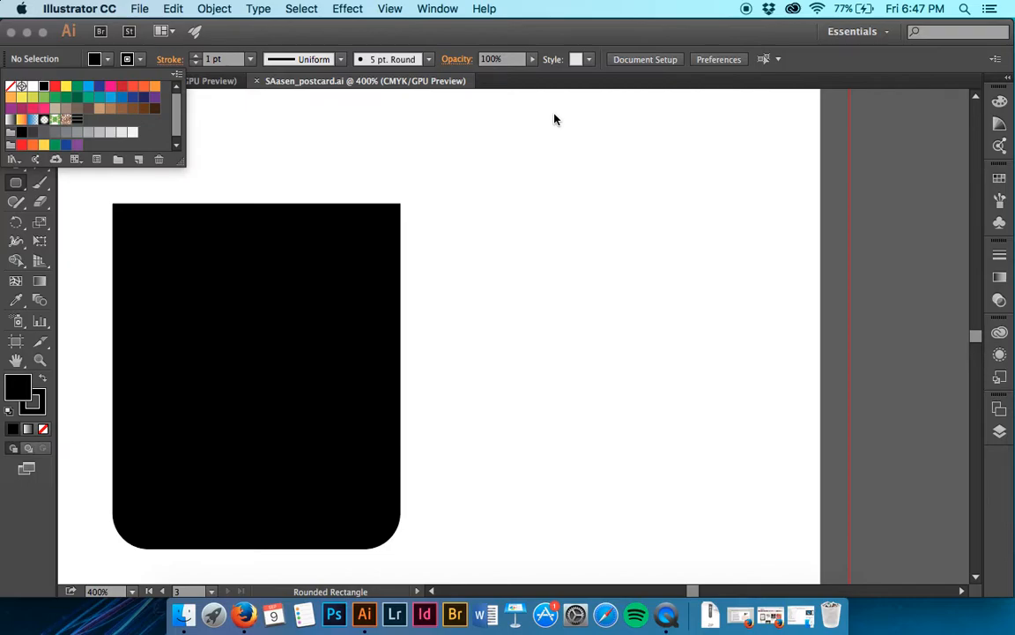
- Try drawing a rounded rectangle about 1.1 in wide and 2.87 in high beside the black shape, and delete it
scroll(482, 130, "right", 3)
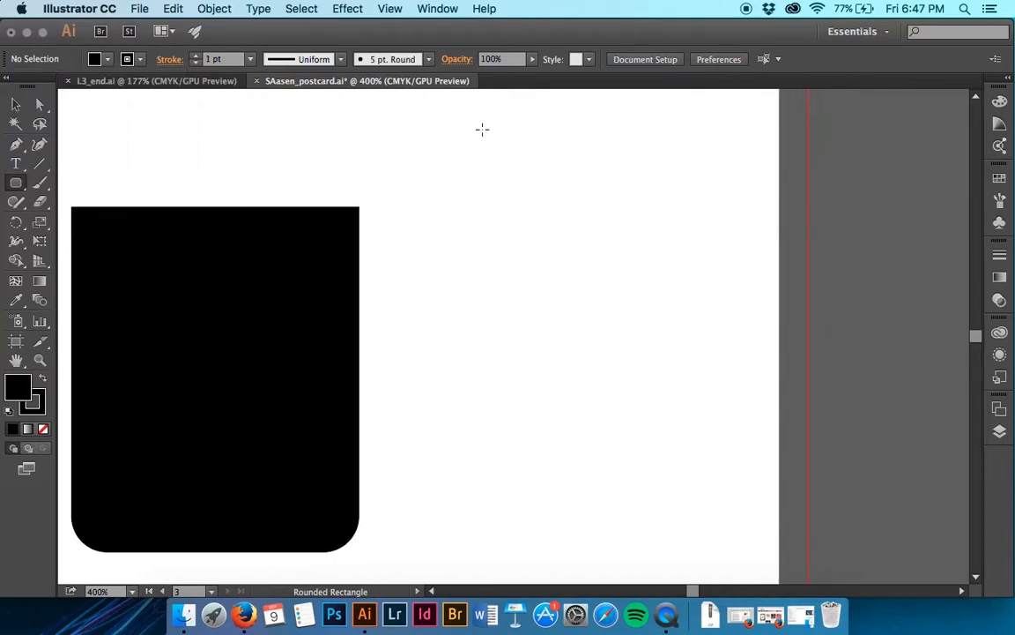
scroll(482, 129, "right", 3)
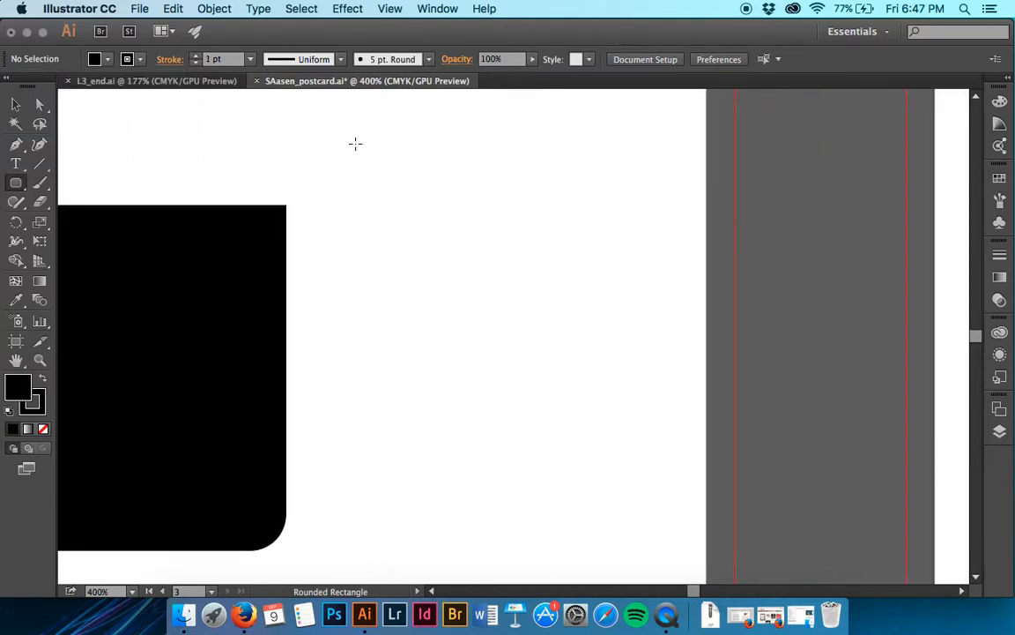
left_click_drag(346, 138, 598, 222)
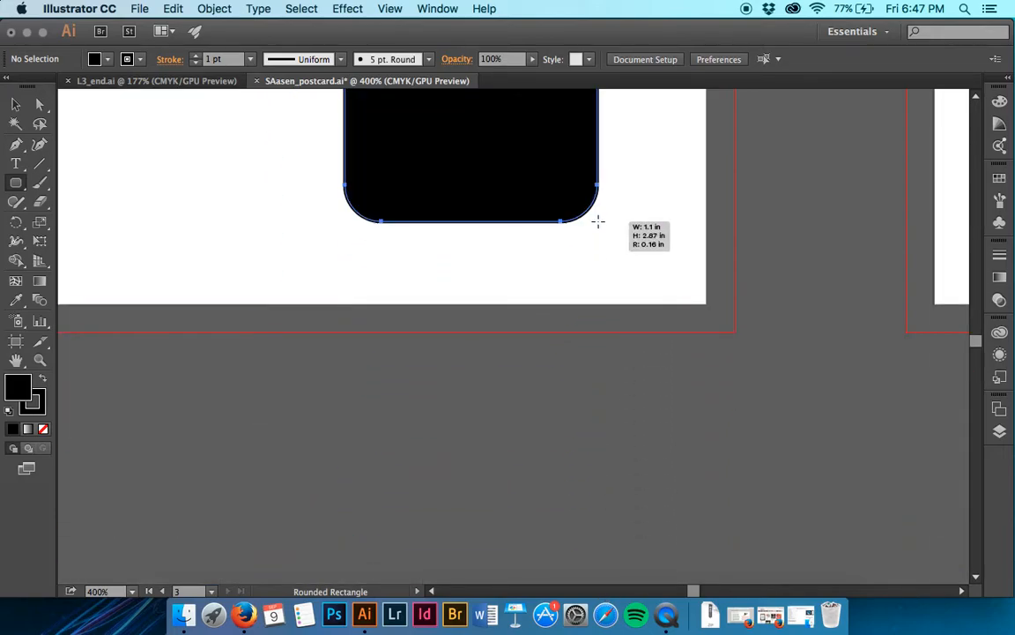
key("super+minus")
key("super+minus")
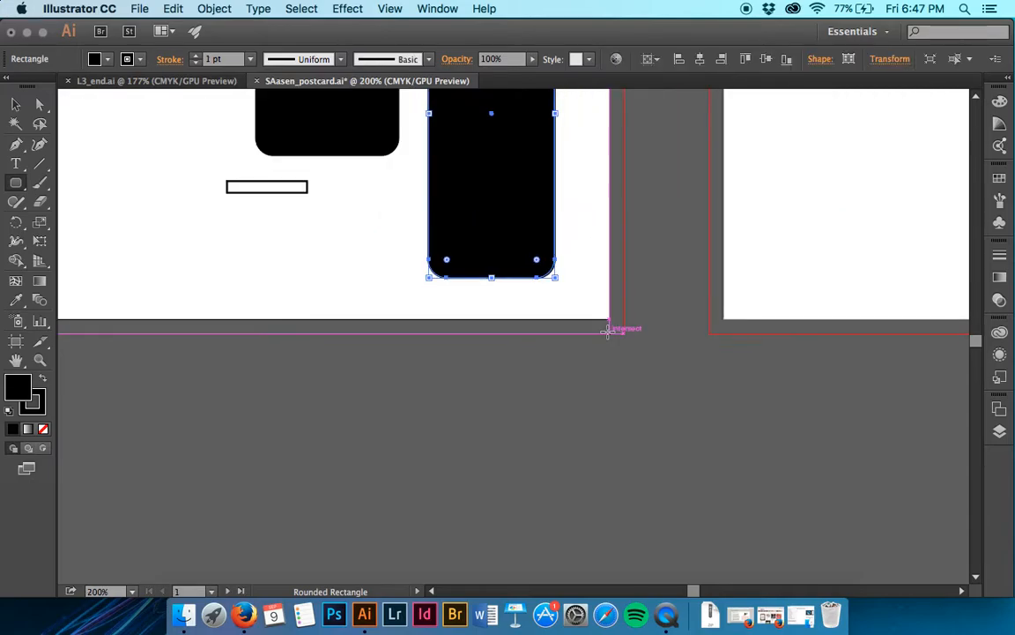
scroll(608, 330, "up", 5)
key("v")
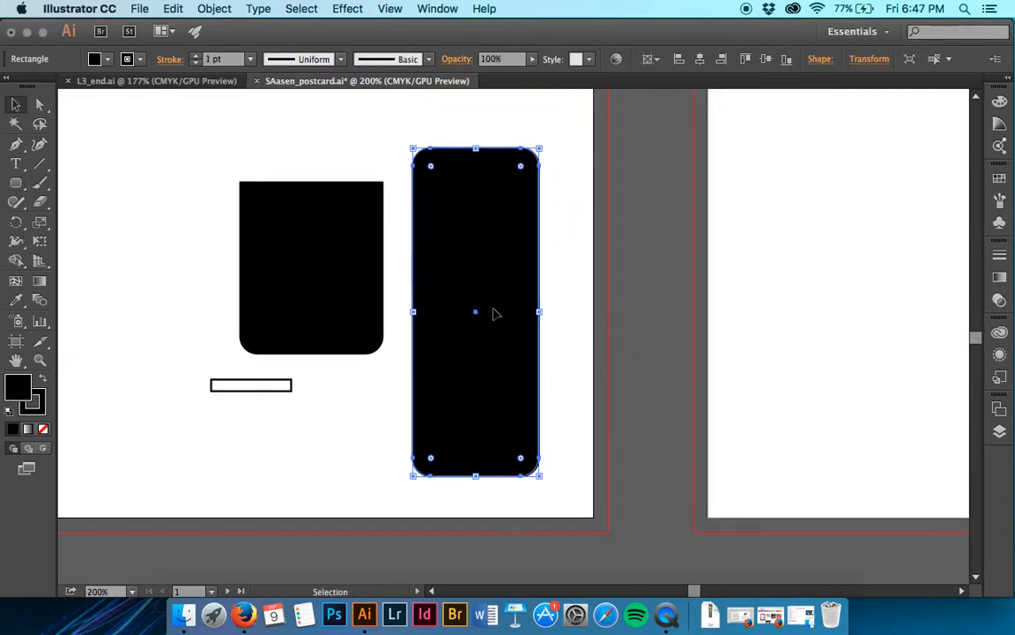
key("Delete")
- Show the document rulers around the postcard artboard and check the available ruler options
key("super+plus")
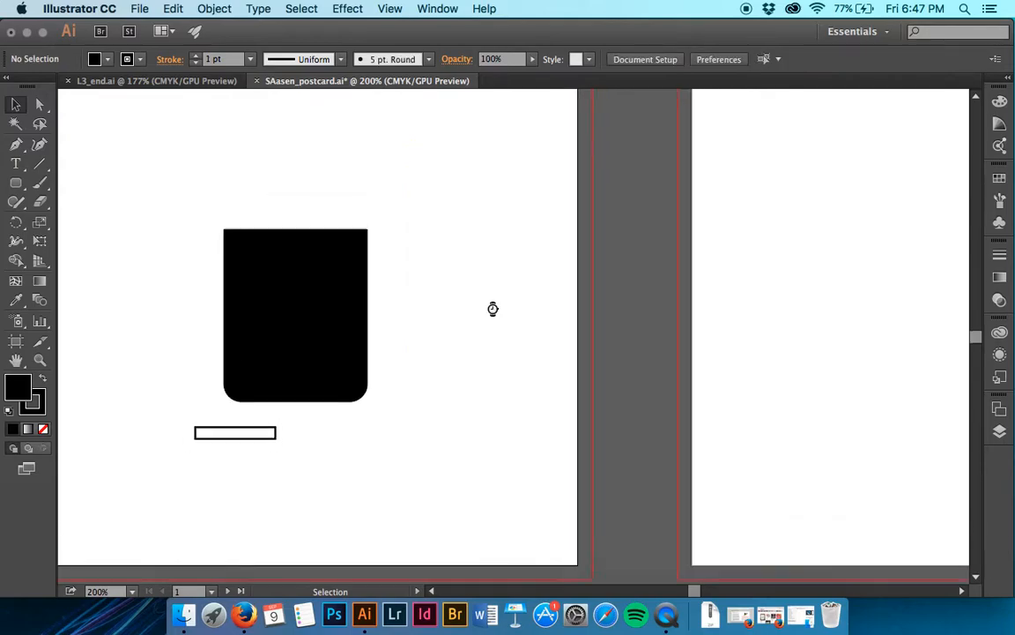
scroll(493, 315, "right", 2)
scroll(494, 315, "down", 1)
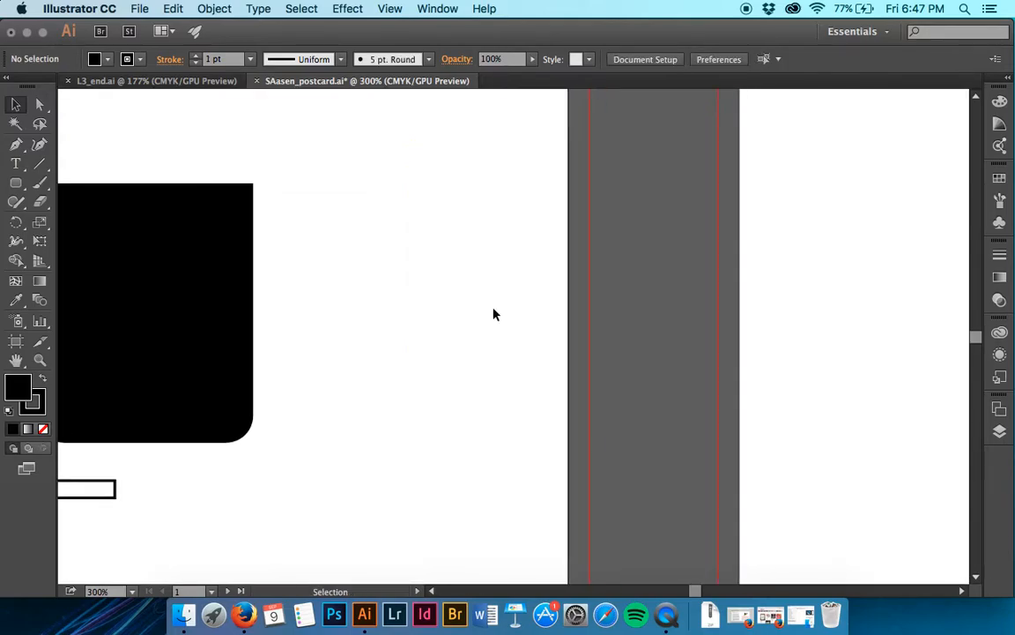
key("a")
key("super+r")
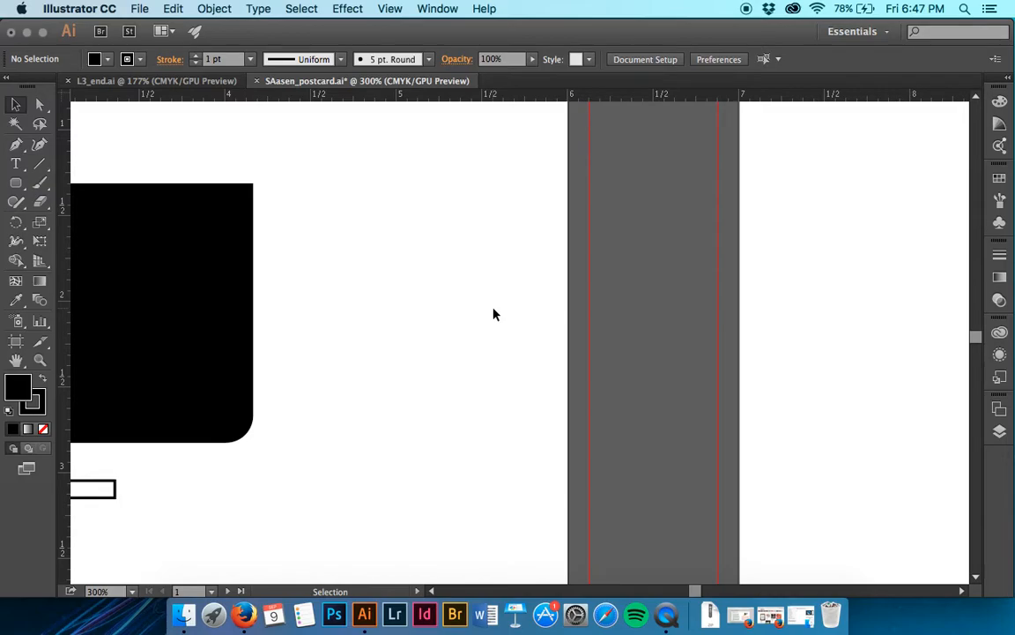
left_click(402, 5)
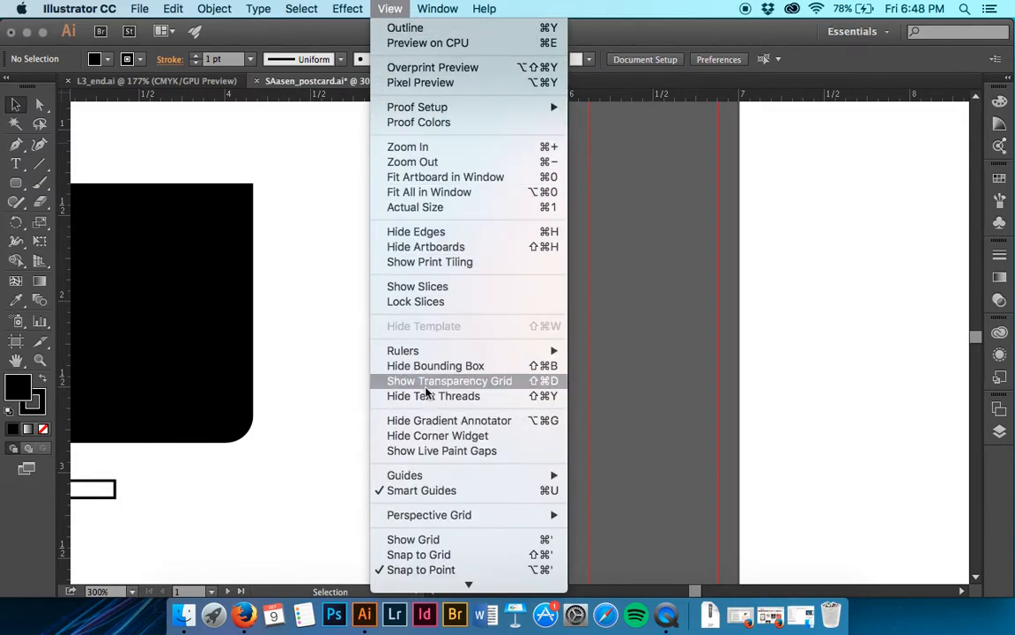
mouse_move(451, 356)
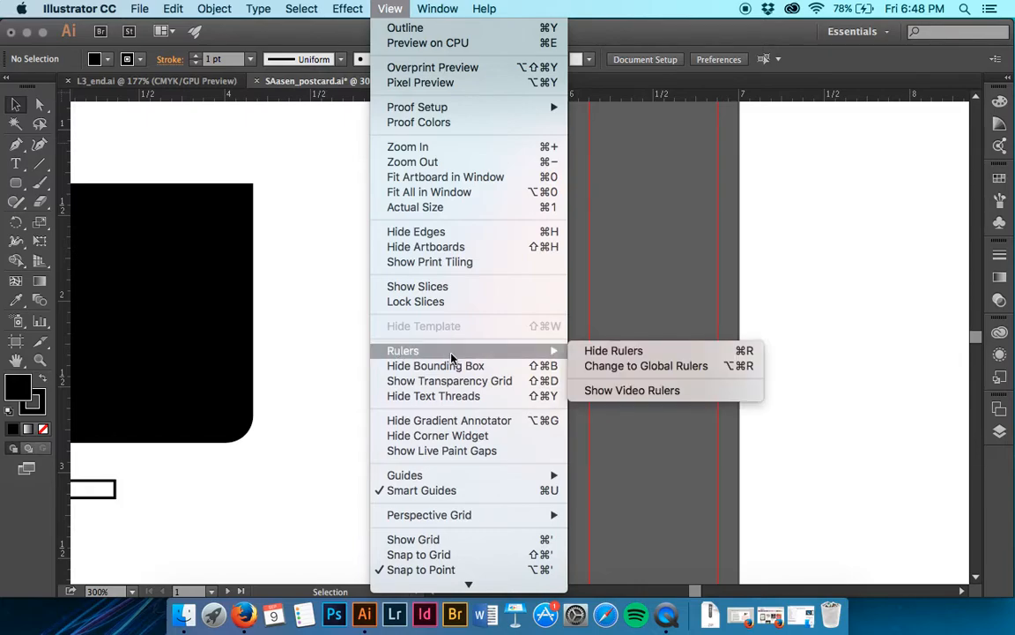
left_click(408, 7)
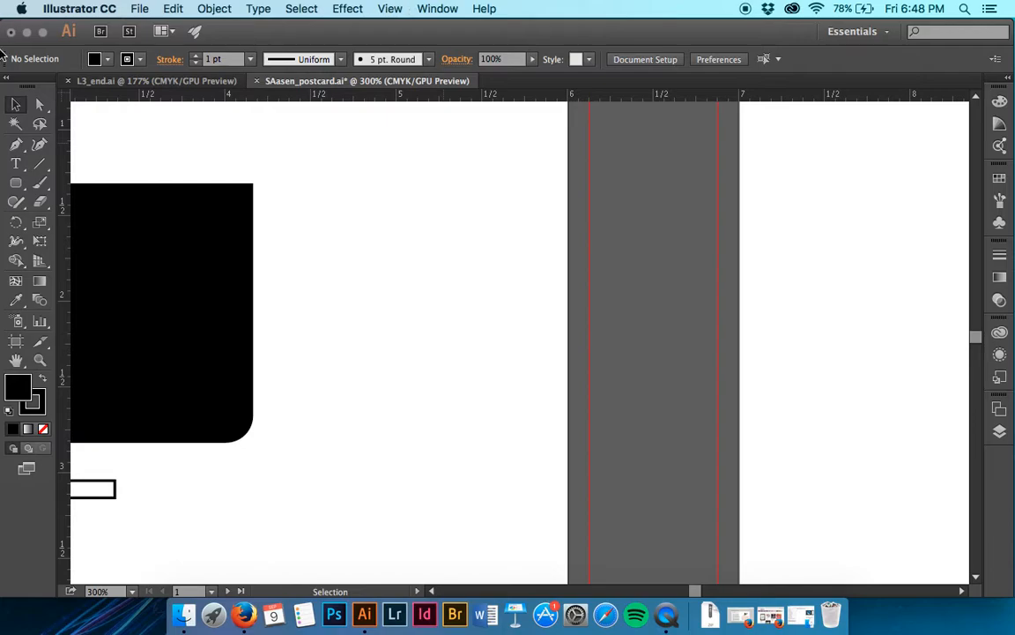
- Draw a black rounded rectangle about 1.1 in wide and 2 in high beside the black shape, reducing its corner radius to 0.05 in
left_click(16, 182)
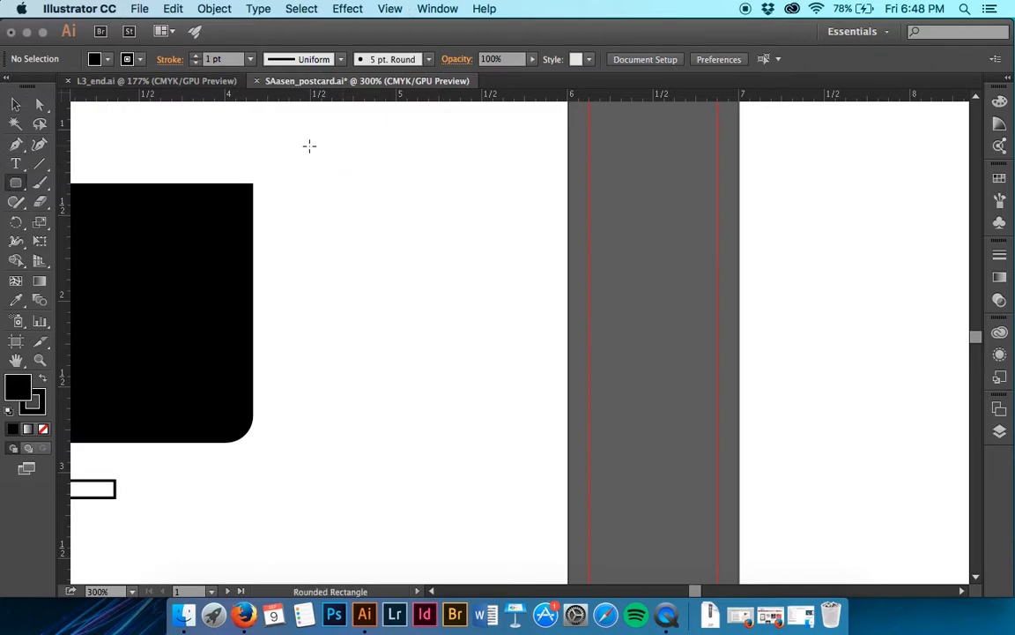
left_click_drag(296, 145, 486, 485)
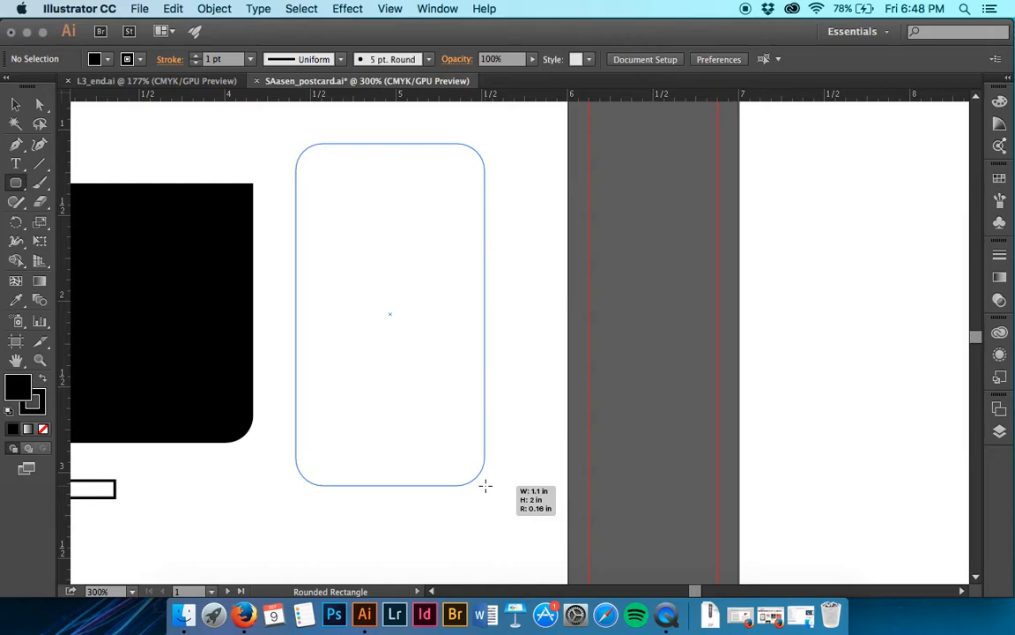
key("Up")
key("Up")
left_click_drag(486, 485, 485, 485)
key("Down")
key("Down")
key("Down")
key("Down")
key("Down")
key("Down")
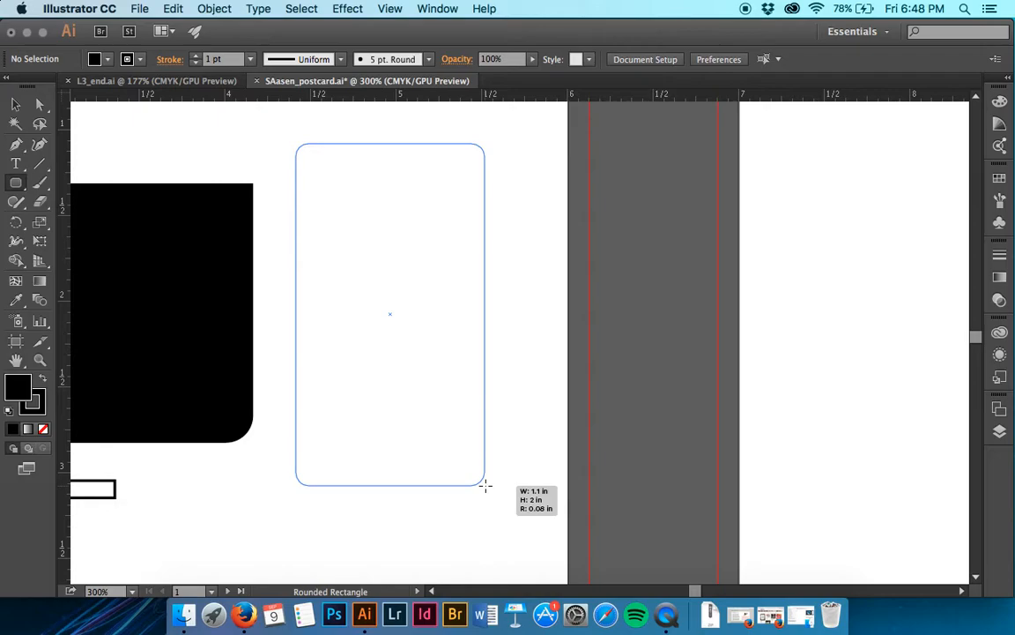
left_click_drag(486, 485, 485, 484)
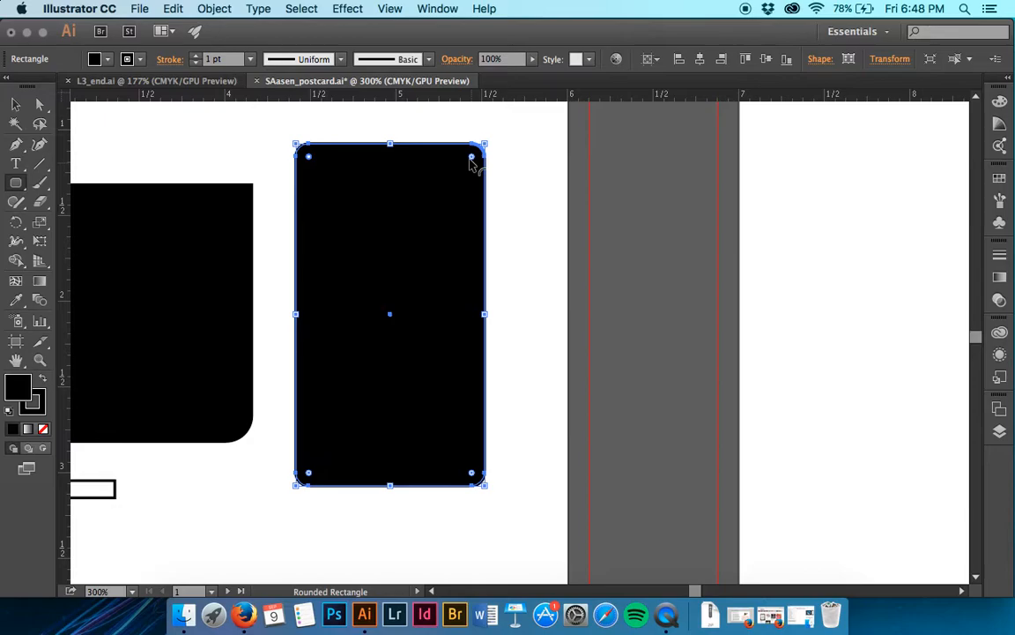
left_click_drag(472, 158, 477, 155)
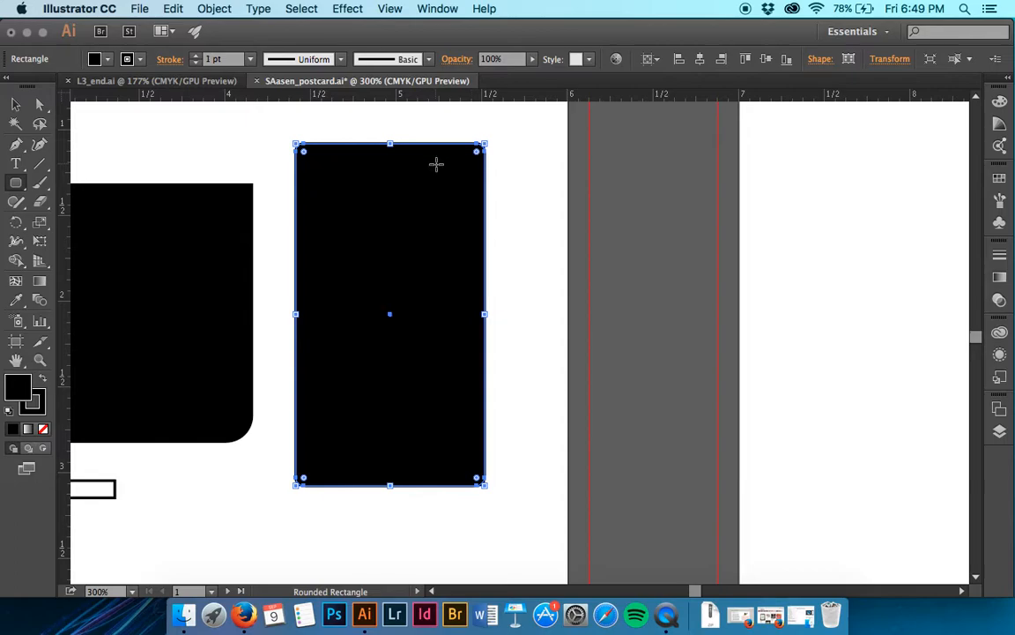
- Check the rounded rectangle in Outline mode and return to GPU Preview
left_click(389, 9)
left_click(395, 30)
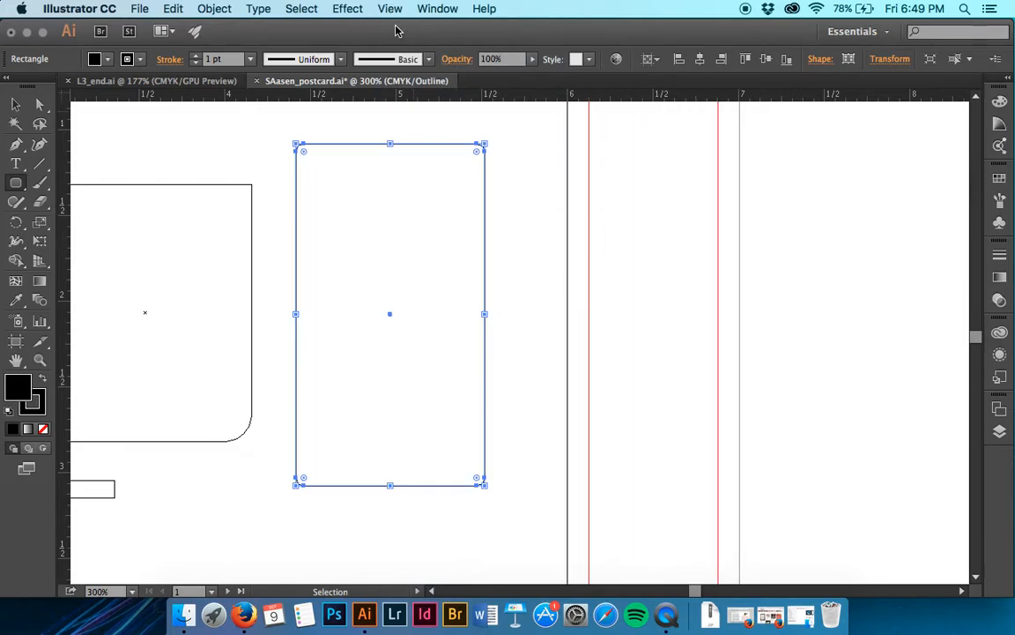
left_click(390, 9)
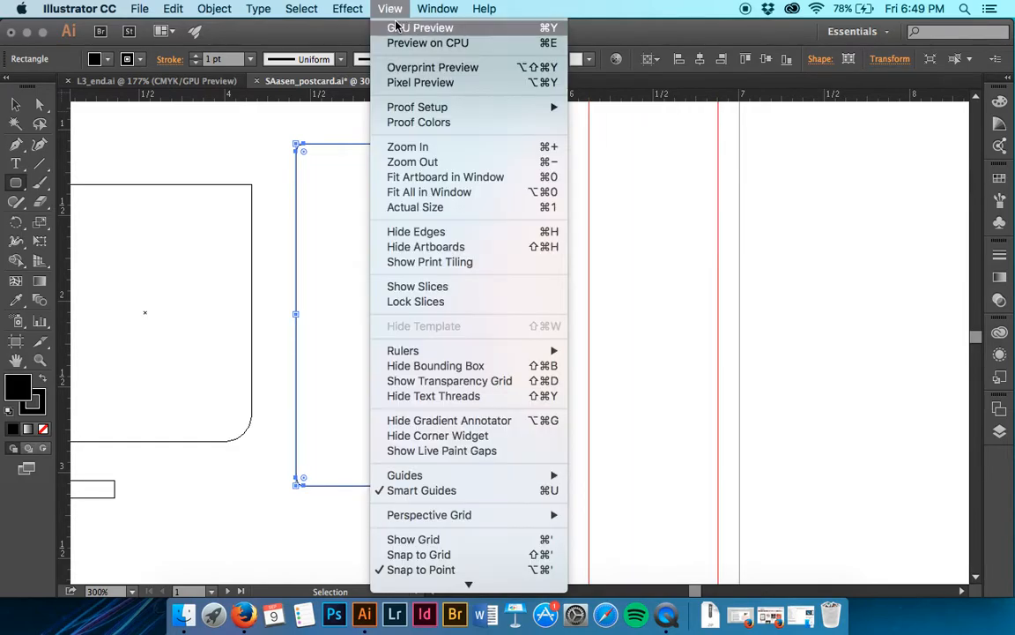
left_click(396, 27)
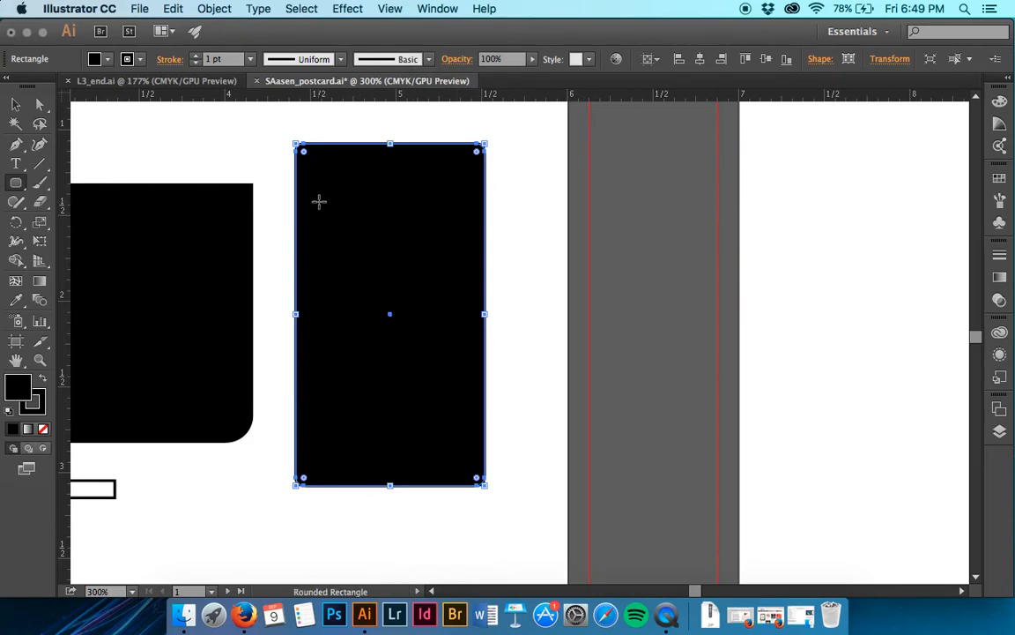
- Try the inverted round and chamfer styles on the selected rectangle's top-left corner, and restore the round style
left_click(16, 104)
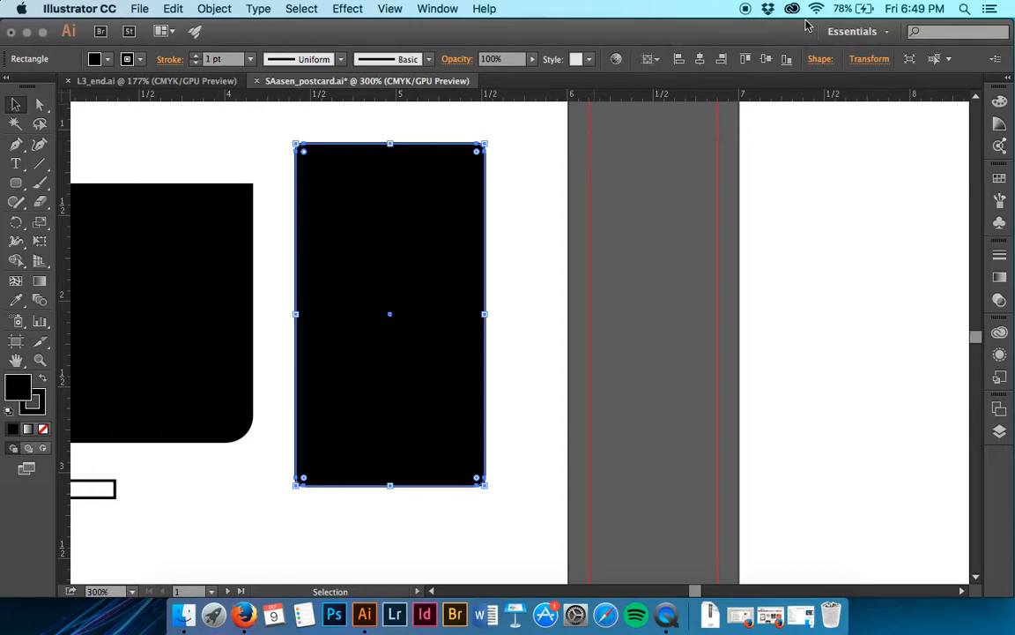
left_click(818, 62)
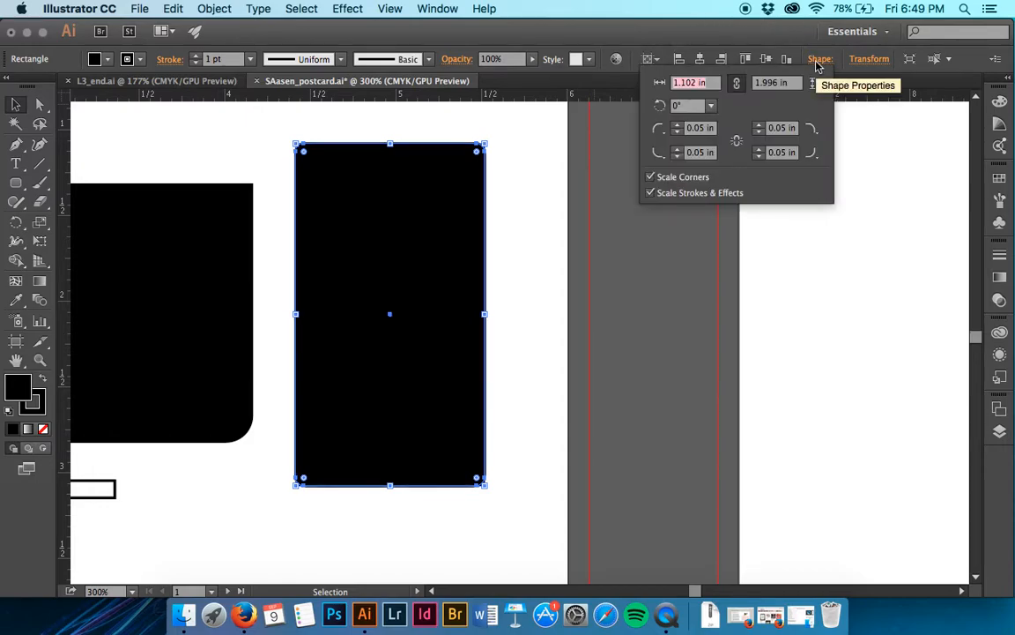
left_click(663, 132)
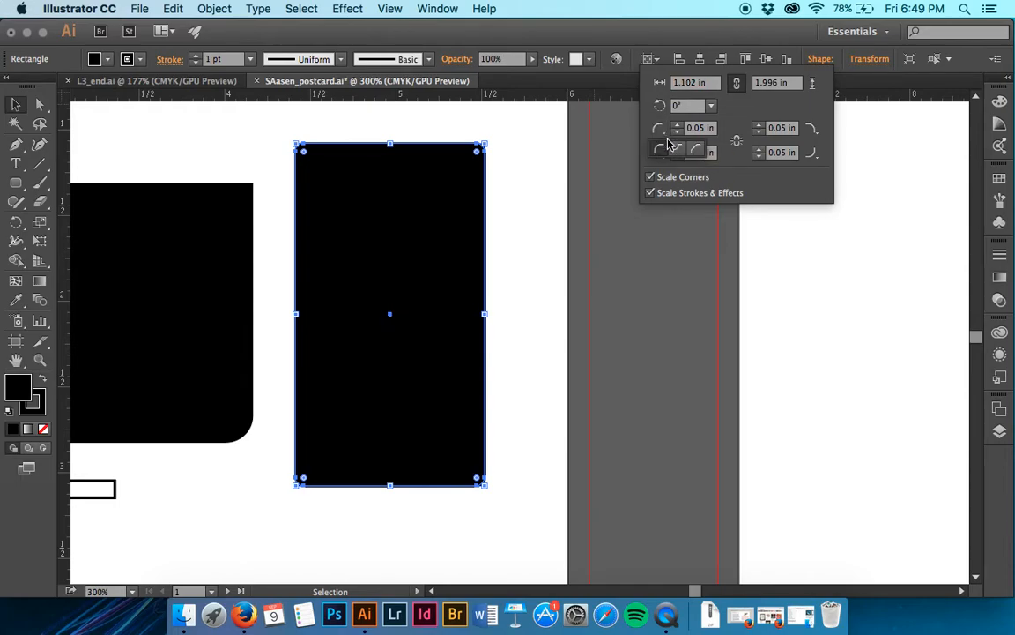
left_click(677, 150)
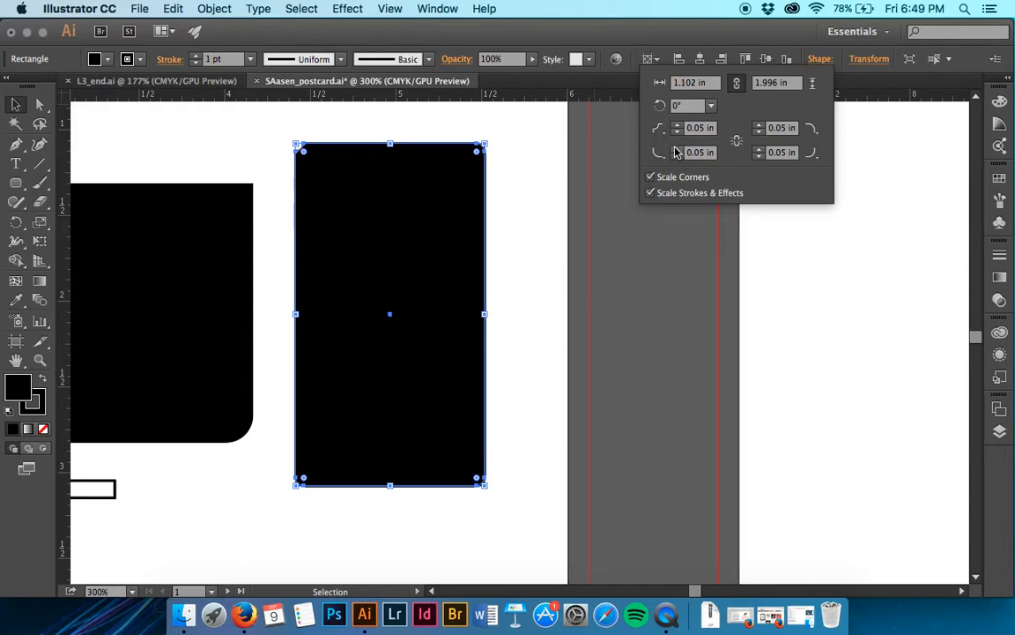
left_click(659, 151)
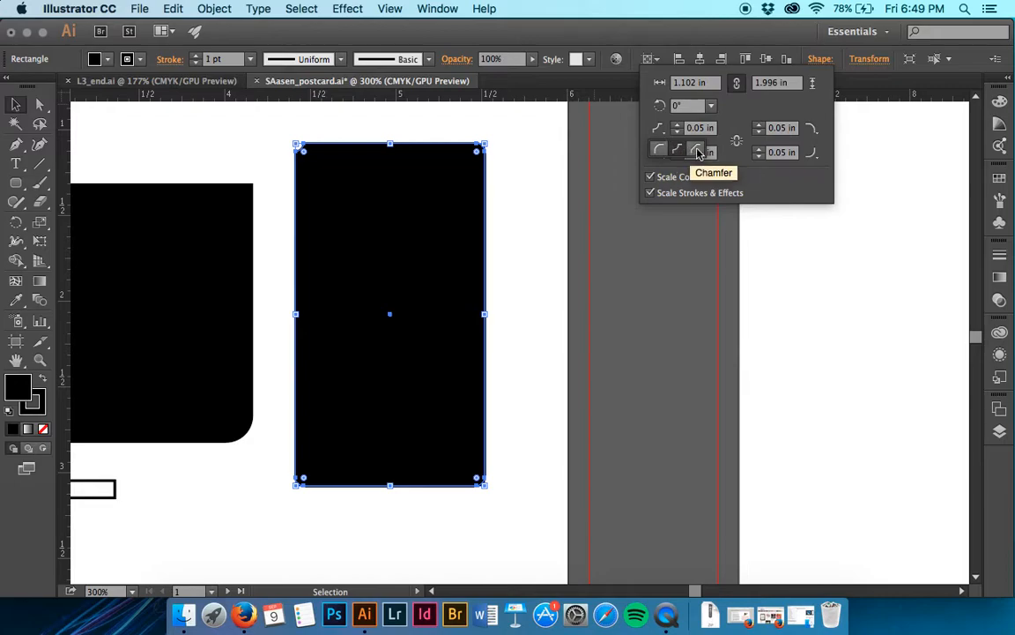
left_click(697, 152)
left_click(659, 152)
left_click(659, 151)
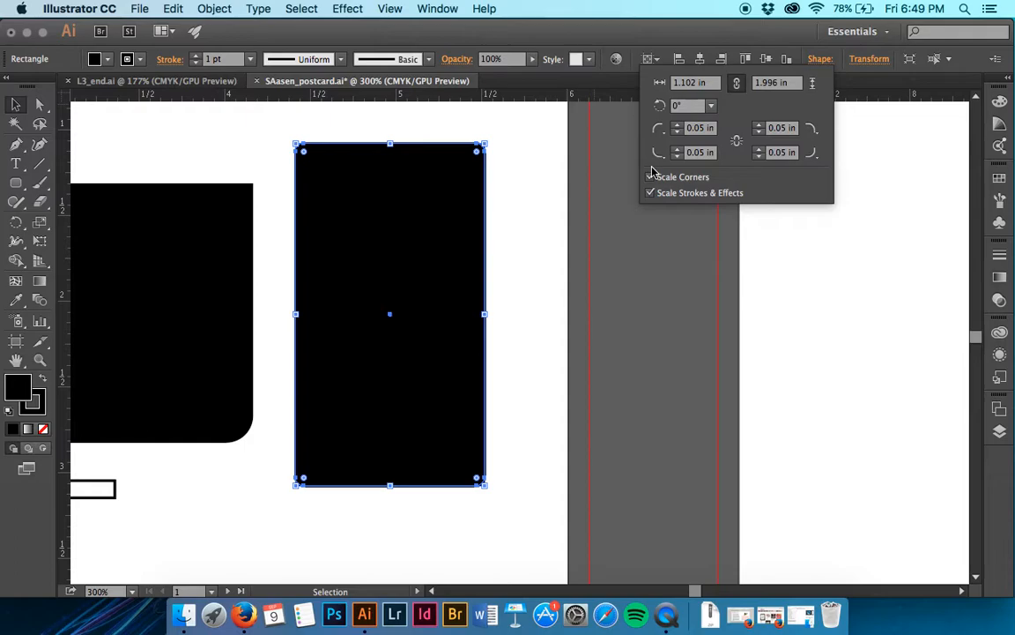
left_click(818, 66)
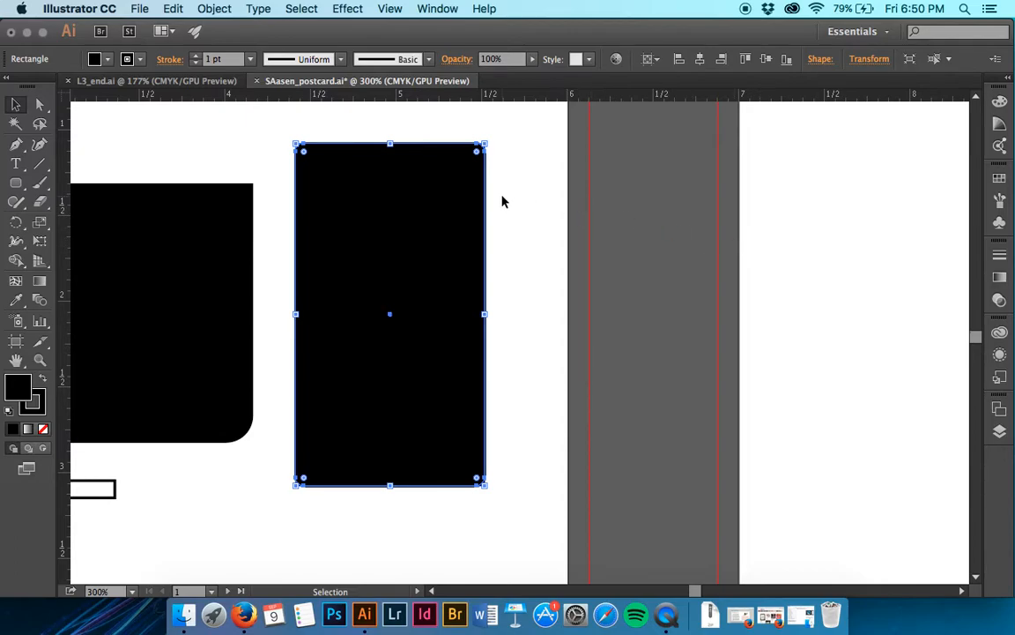
- Fill the selected rounded rectangle with the dense black horizontal-line pattern from the Basic Graphics_Lines swatch library, and close the library
left_click(390, 8)
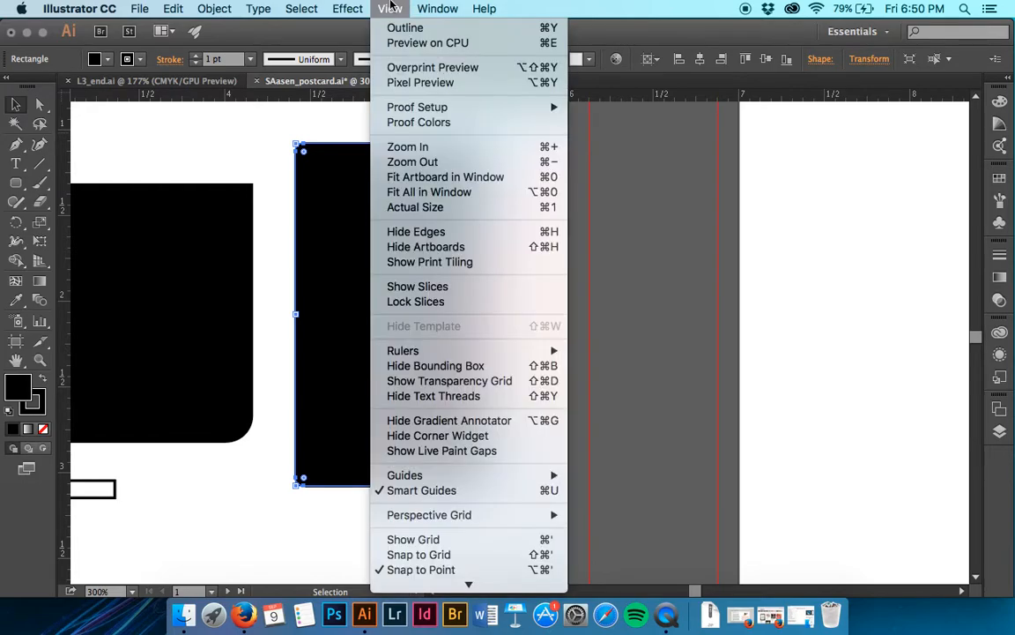
mouse_move(438, 9)
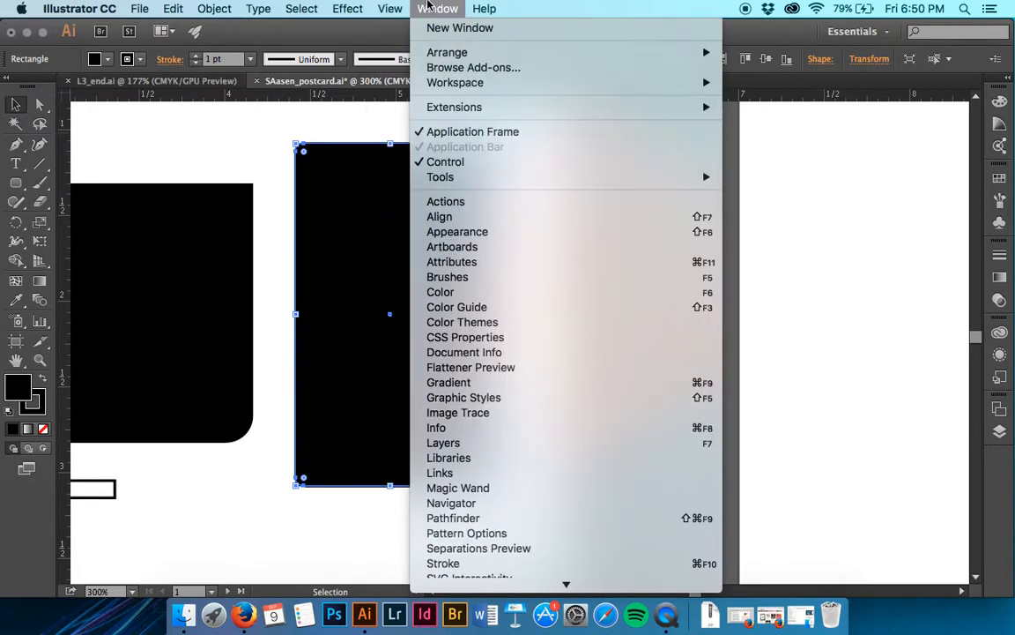
scroll(485, 353, "down", 5)
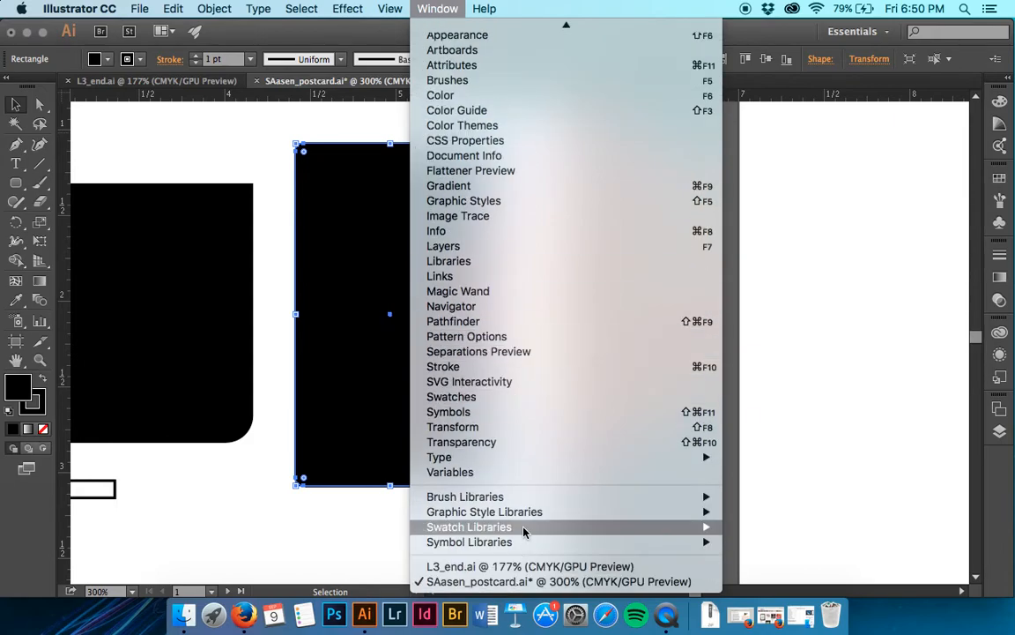
mouse_move(524, 530)
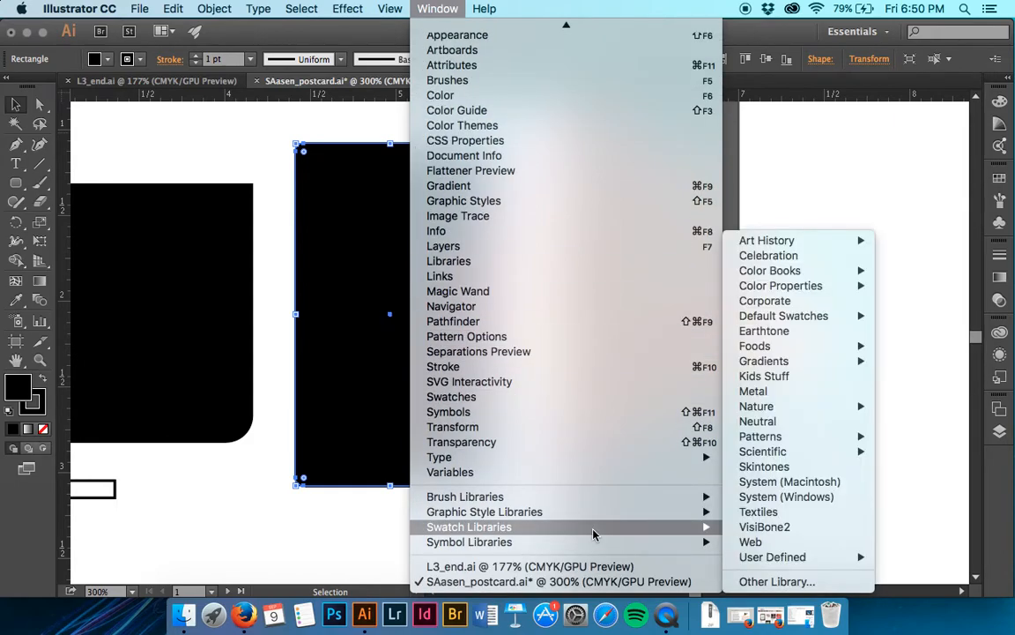
mouse_move(798, 443)
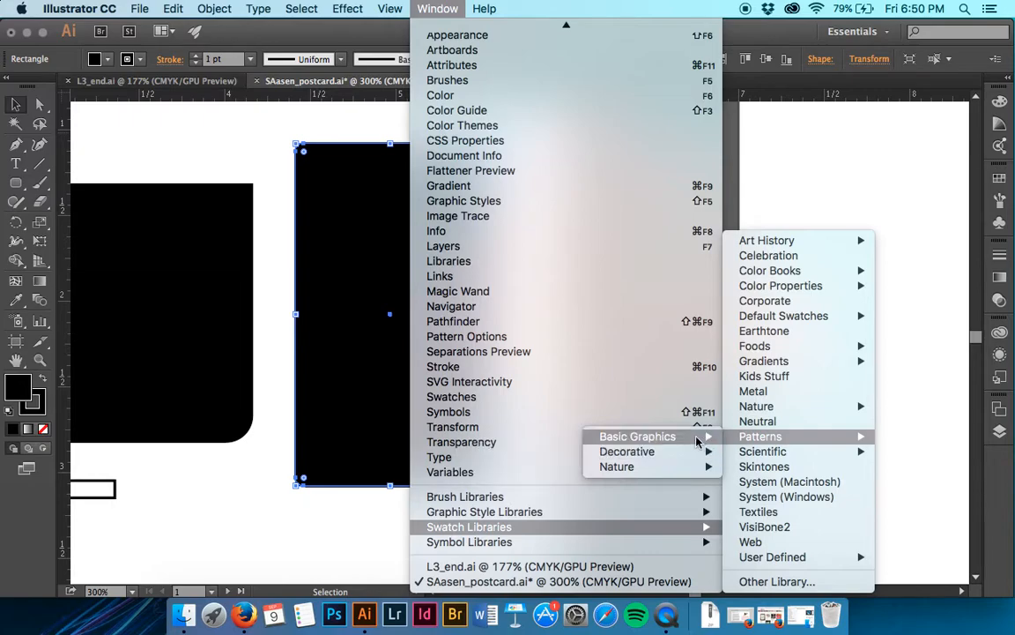
mouse_move(697, 442)
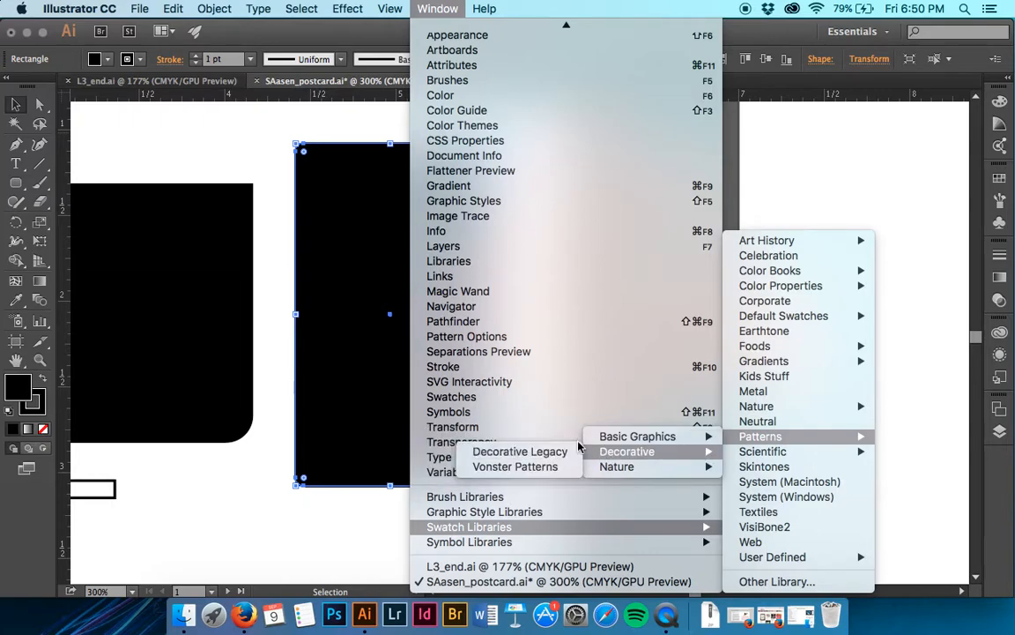
left_click(535, 452)
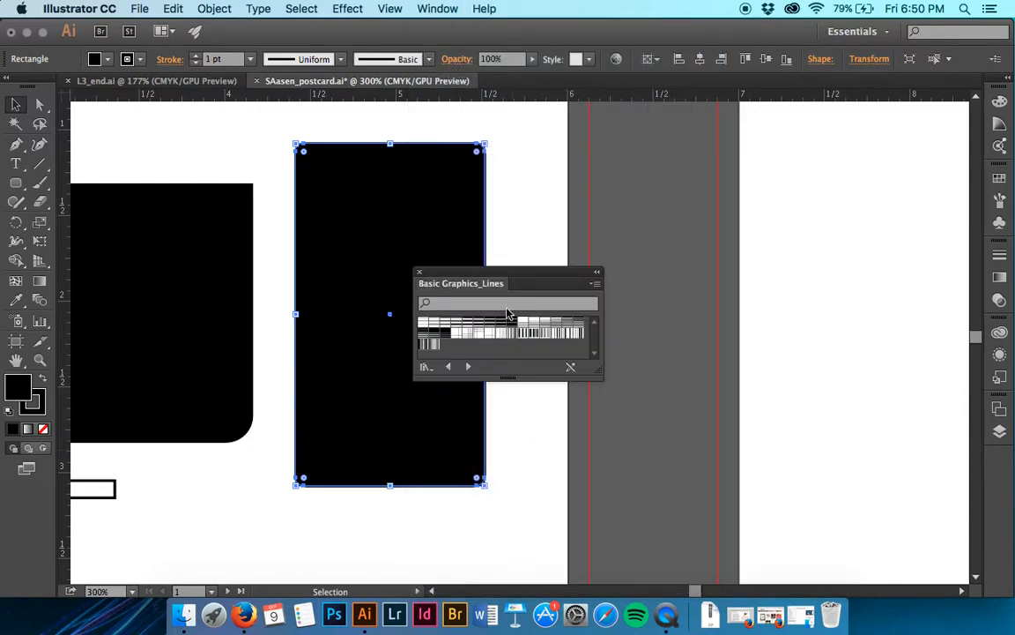
left_click_drag(523, 281, 647, 279)
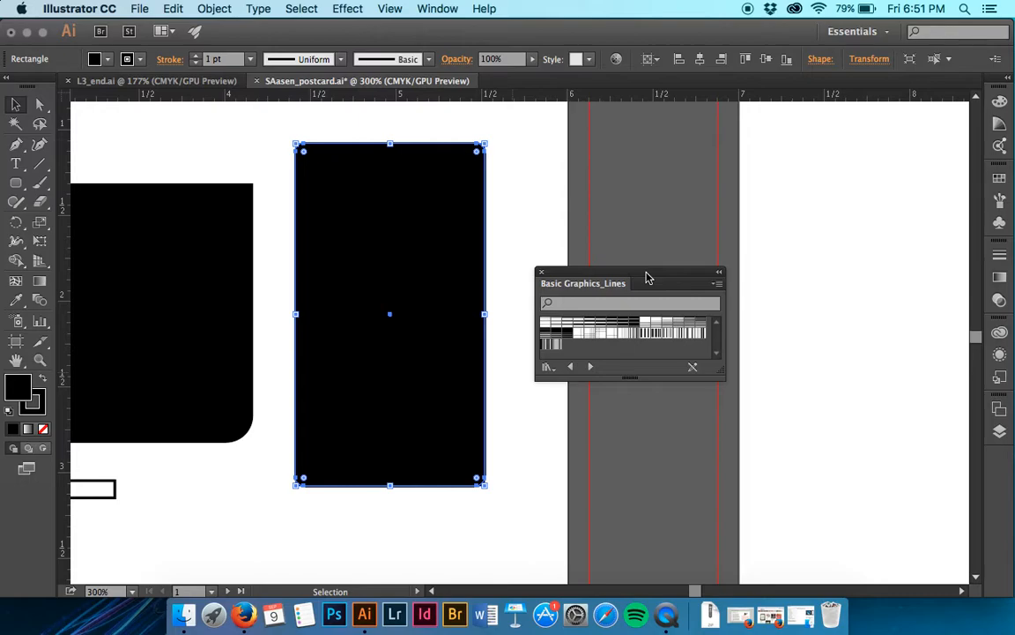
left_click(632, 330)
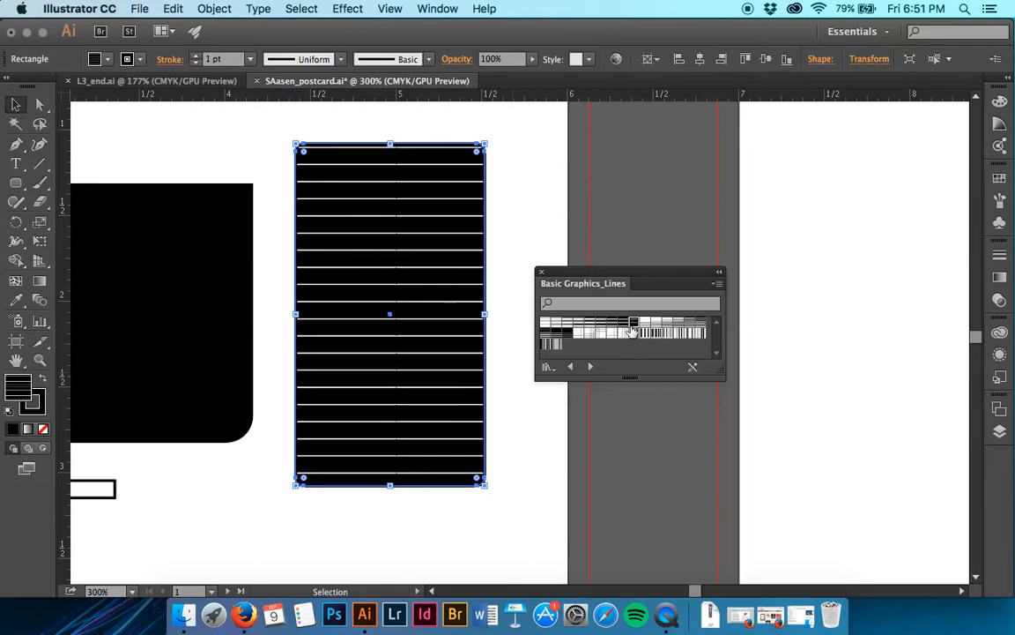
left_click(542, 273)
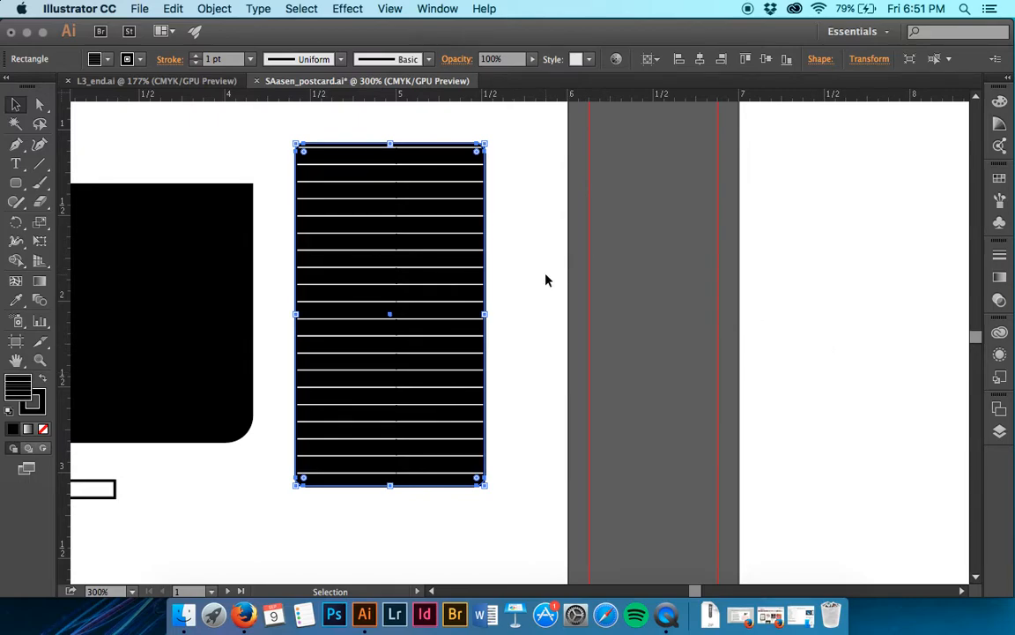
- Move the striped rectangle slightly closer to the black shape, and place a copy on the opposite side with matching 0.1736 in spacing
mouse_move(450, 309)
left_mouse_down()
mouse_move(429, 281)
mouse_move(414, 304)
mouse_move(431, 302)
left_mouse_up()
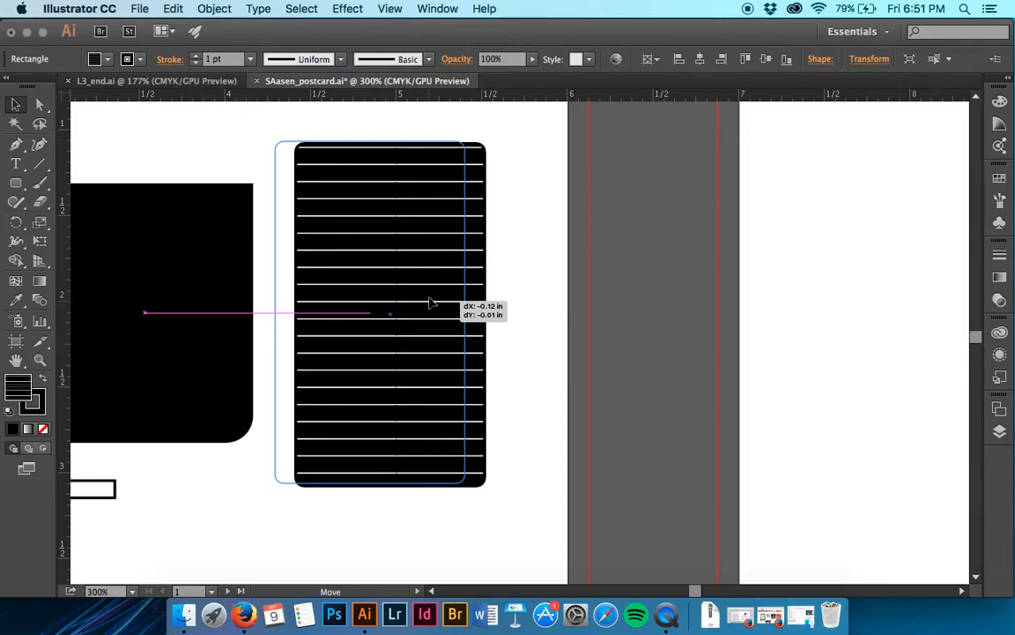
left_click_drag(431, 302, 435, 306)
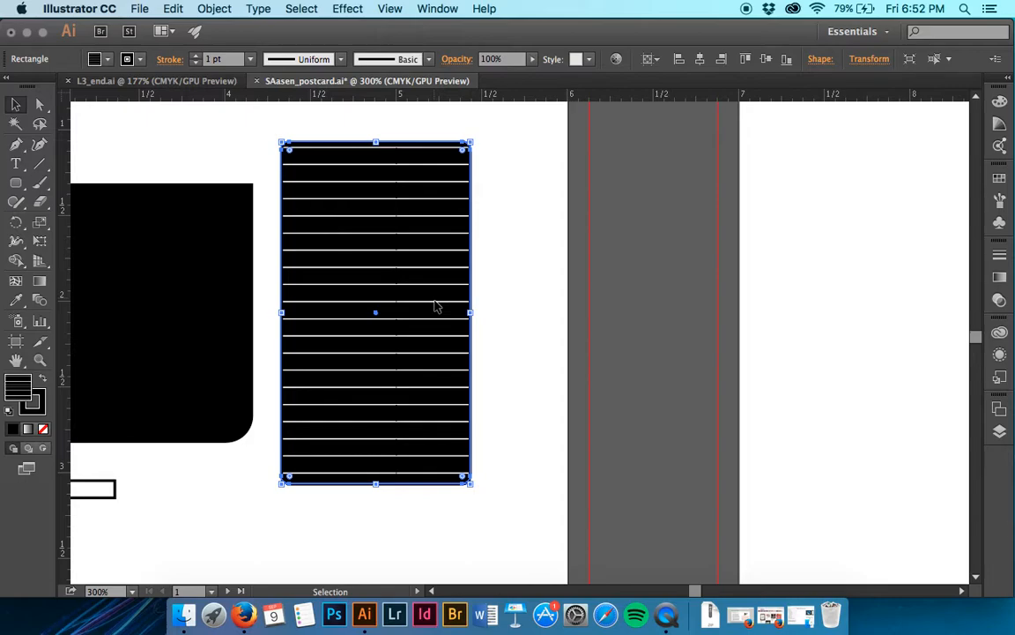
scroll(435, 306, "left", 5)
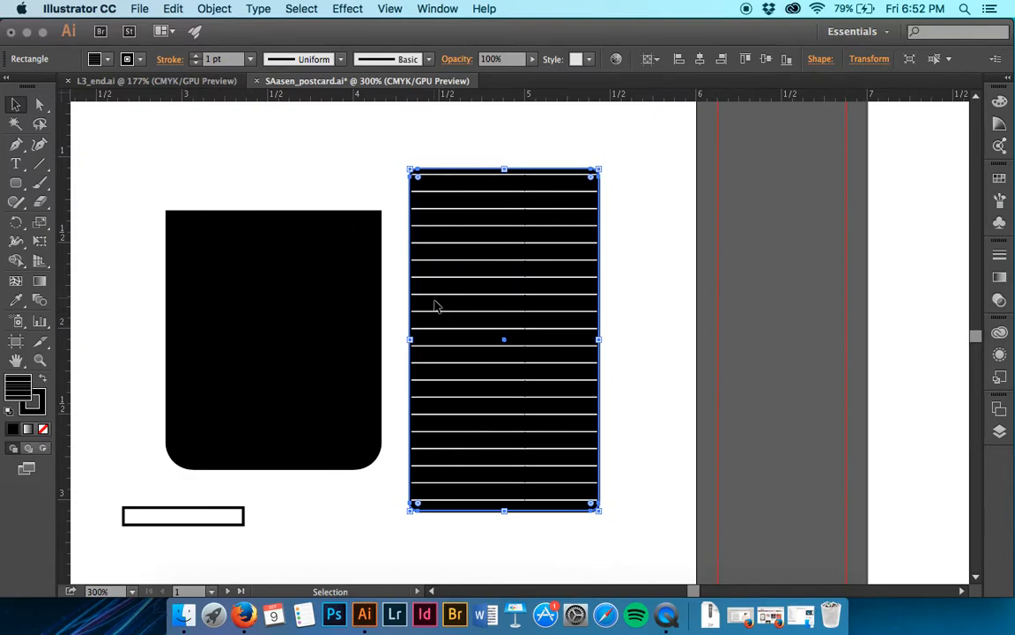
scroll(434, 306, "down", 2)
left_click_drag(492, 308, 99, 326)
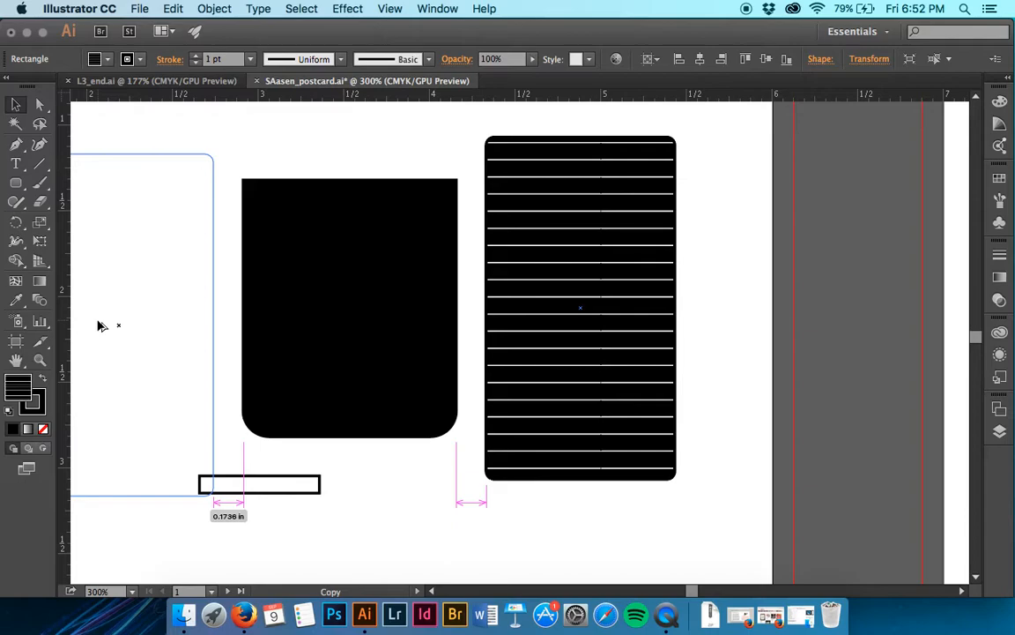
left_click_drag(99, 326, 102, 317)
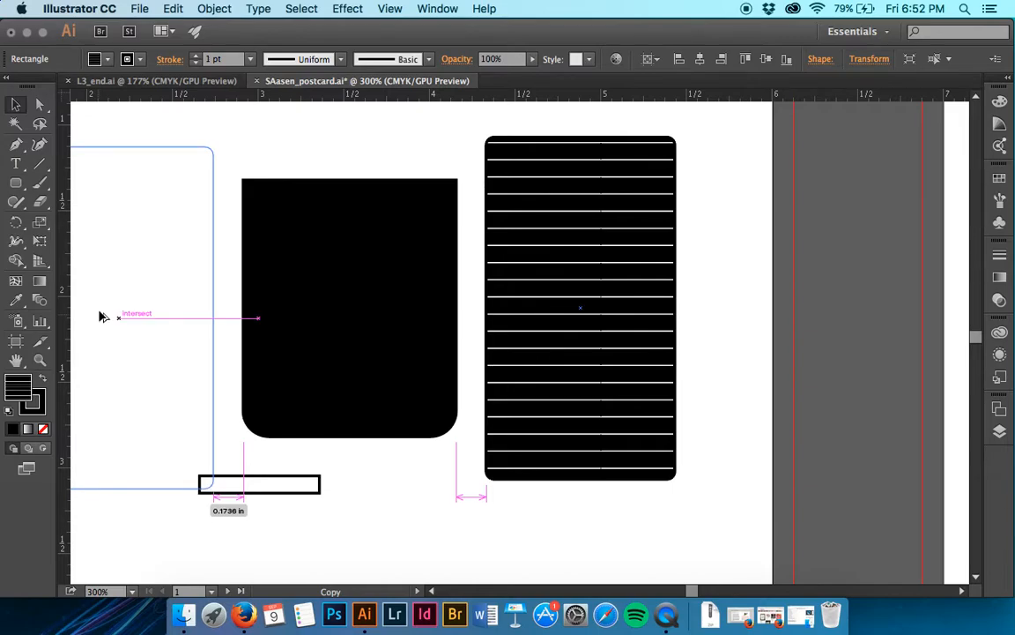
left_click_drag(101, 316, 100, 316)
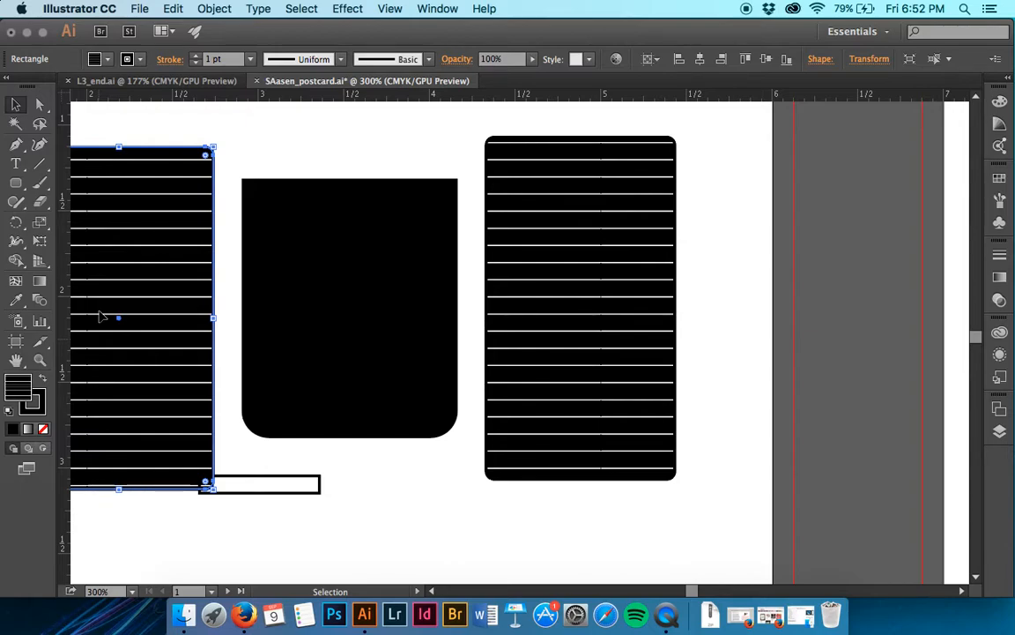
- Move the small white outlined rectangle down, well clear of the larger shapes, and save the document
scroll(362, 431, "down", 3)
left_click(294, 402)
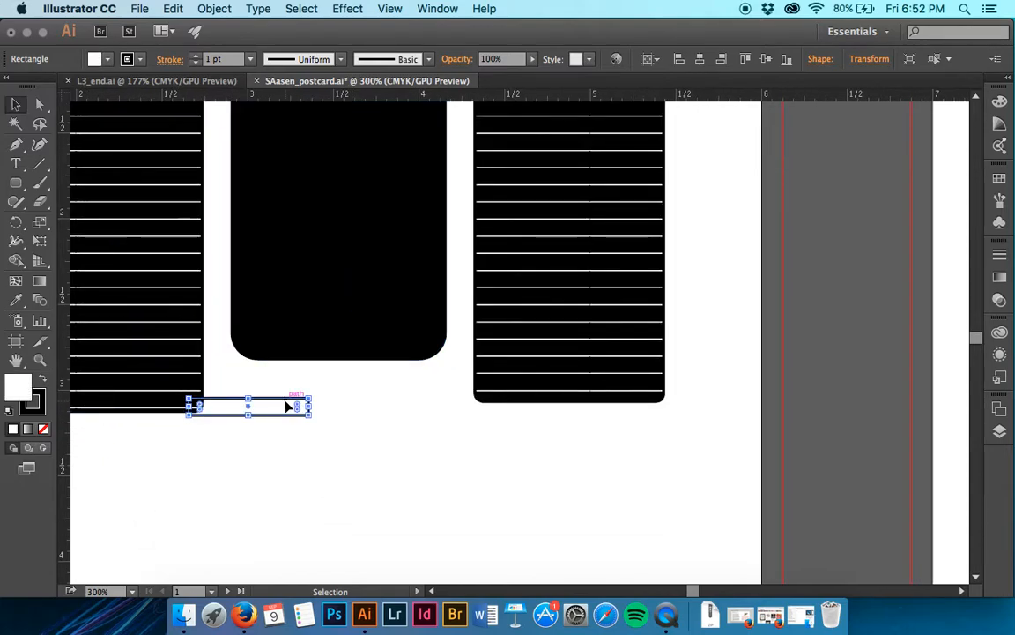
left_click_drag(283, 403, 376, 567)
scroll(386, 512, "up", 1)
scroll(385, 511, "up", 3)
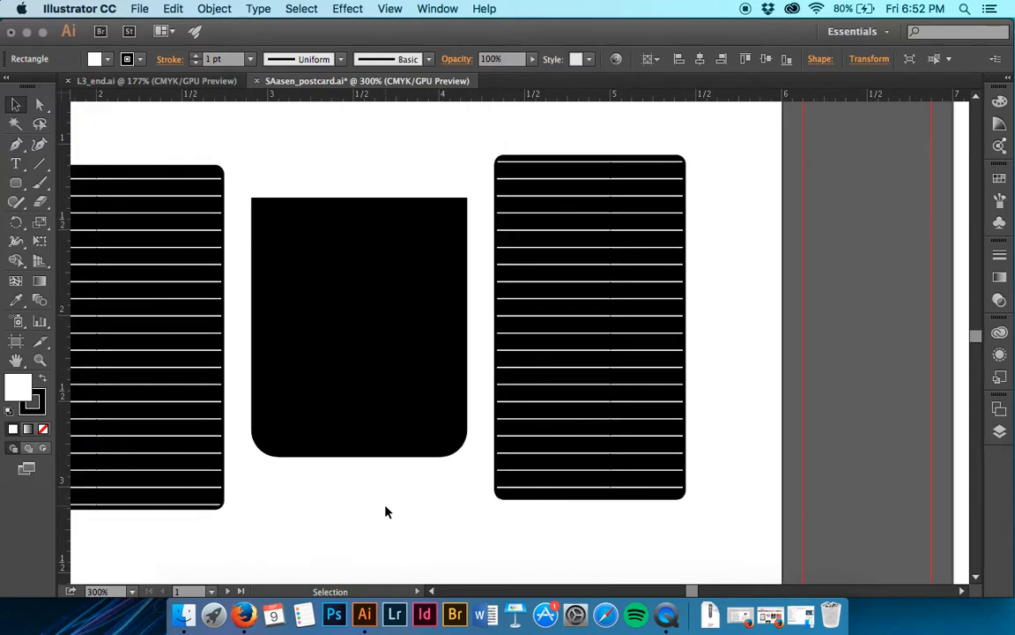
scroll(385, 512, "up", 3)
left_click(386, 511)
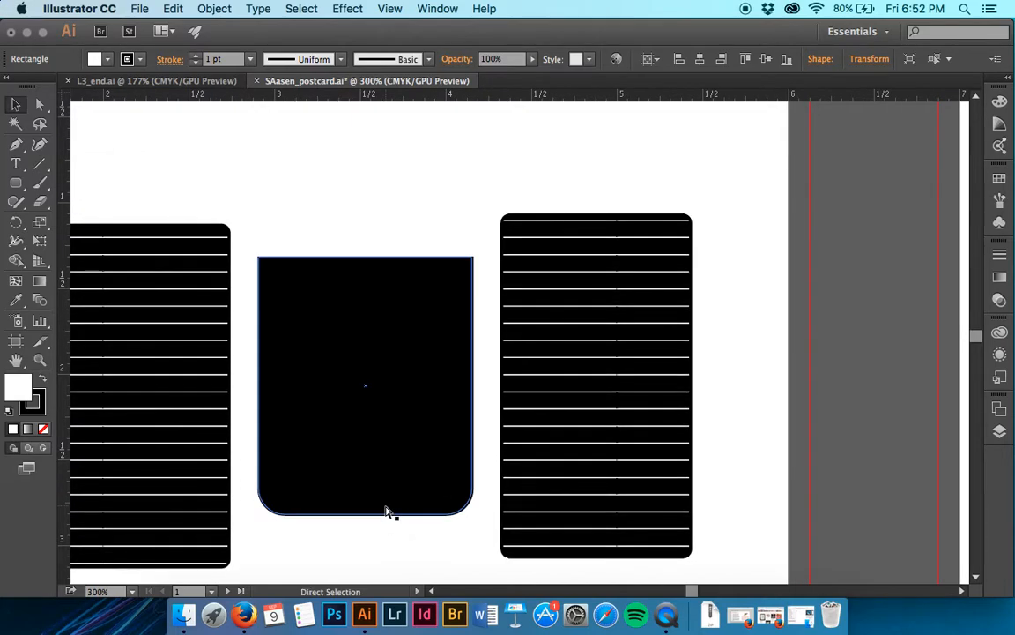
key("super+s")
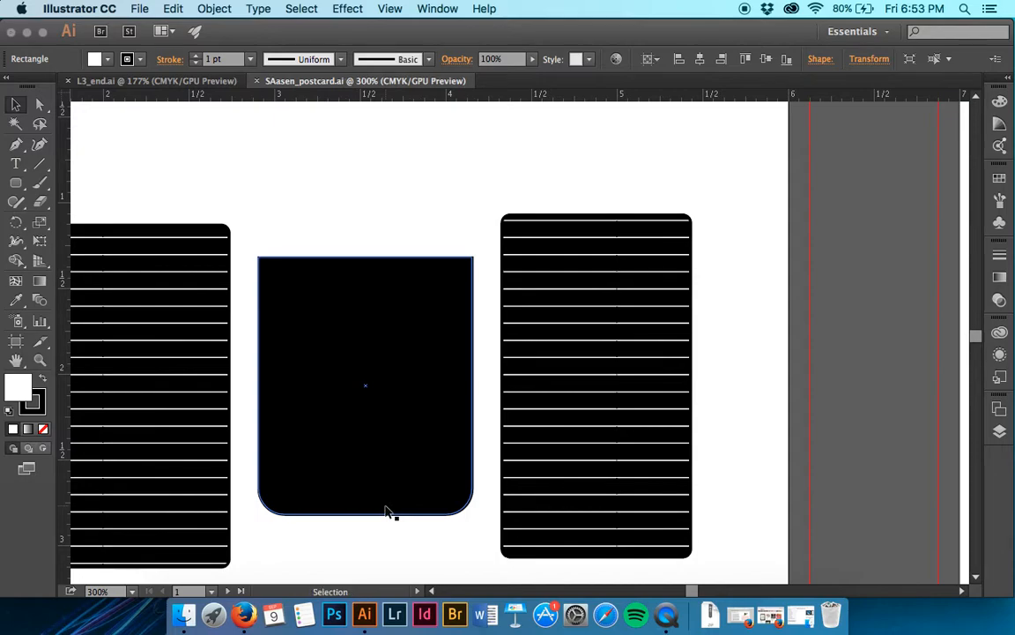
- Draw an ellipse 1.25 in wide and 0.3 in high above the black shape
left_click(290, 550)
left_click(19, 185)
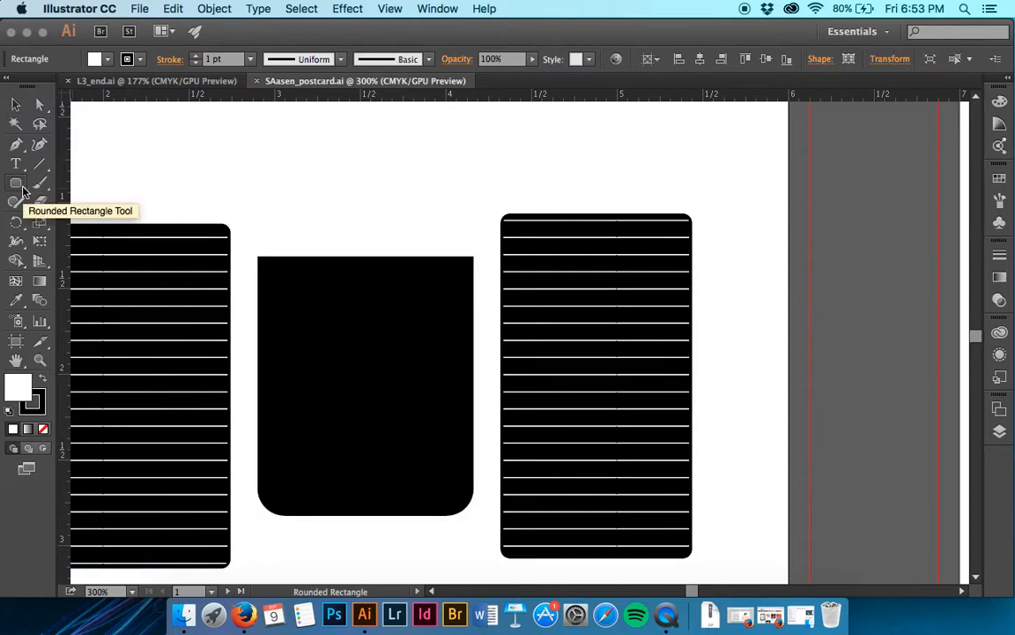
key("l")
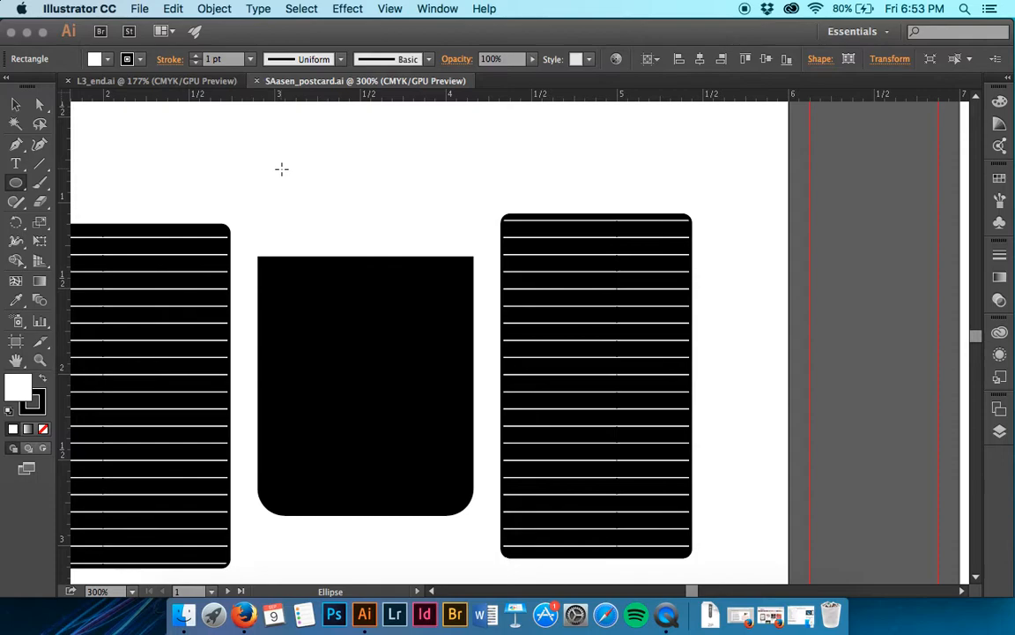
mouse_move(281, 169)
left_mouse_down()
mouse_move(369, 170)
mouse_move(462, 193)
left_mouse_up()
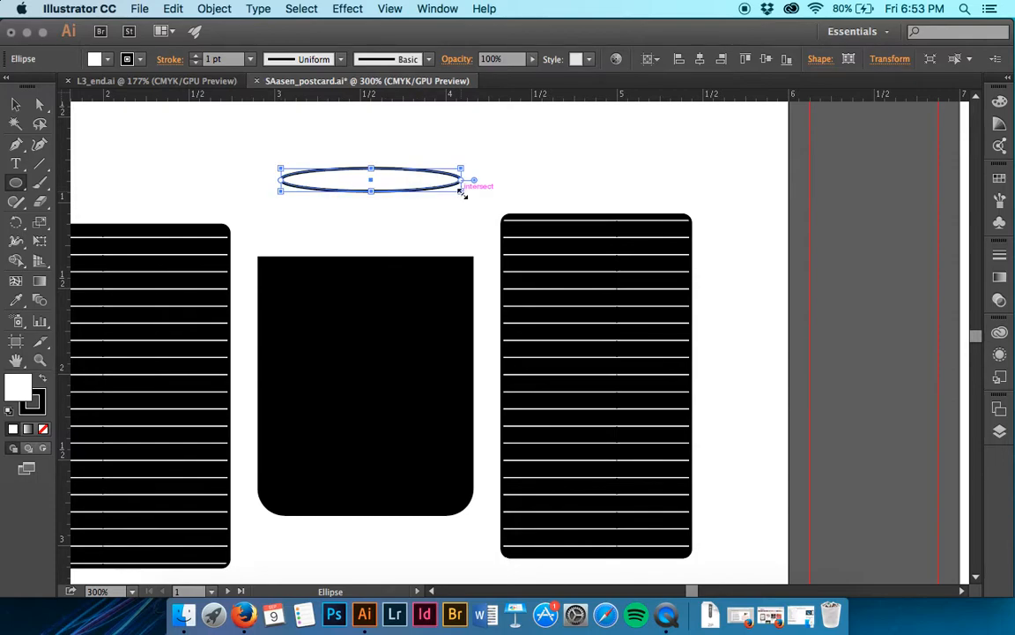
key("super+z")
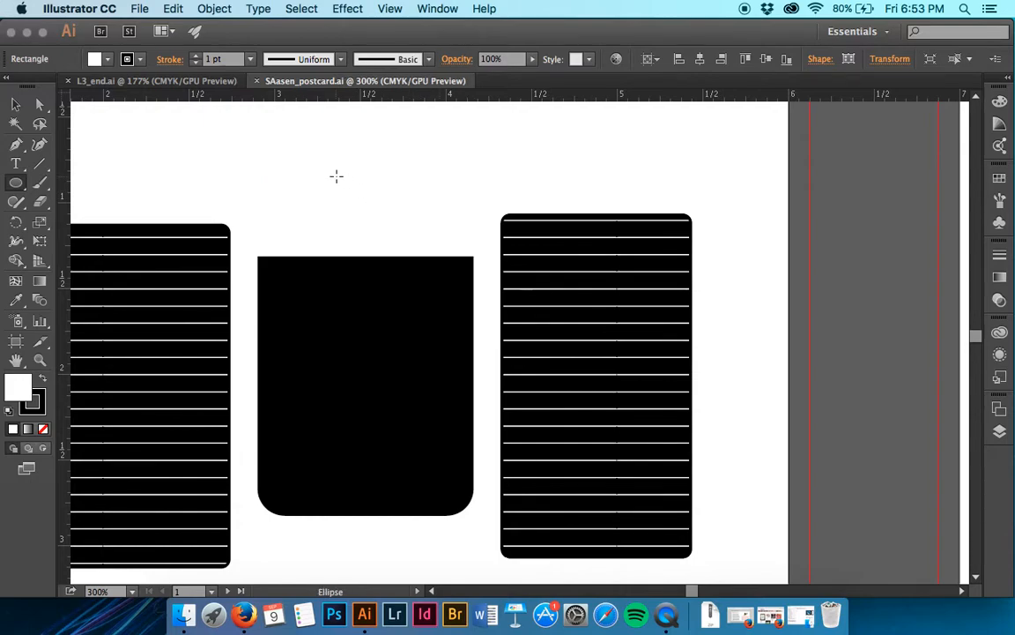
left_click(336, 176)
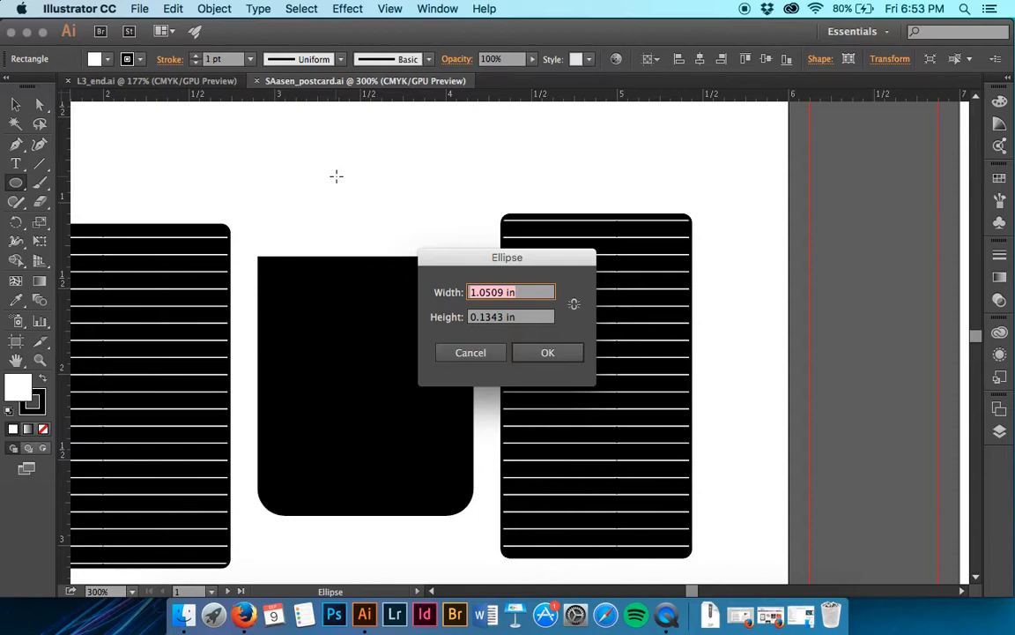
type("1.25")
key("Tab")
key("BackSpace")
type(".3")
key("Return")
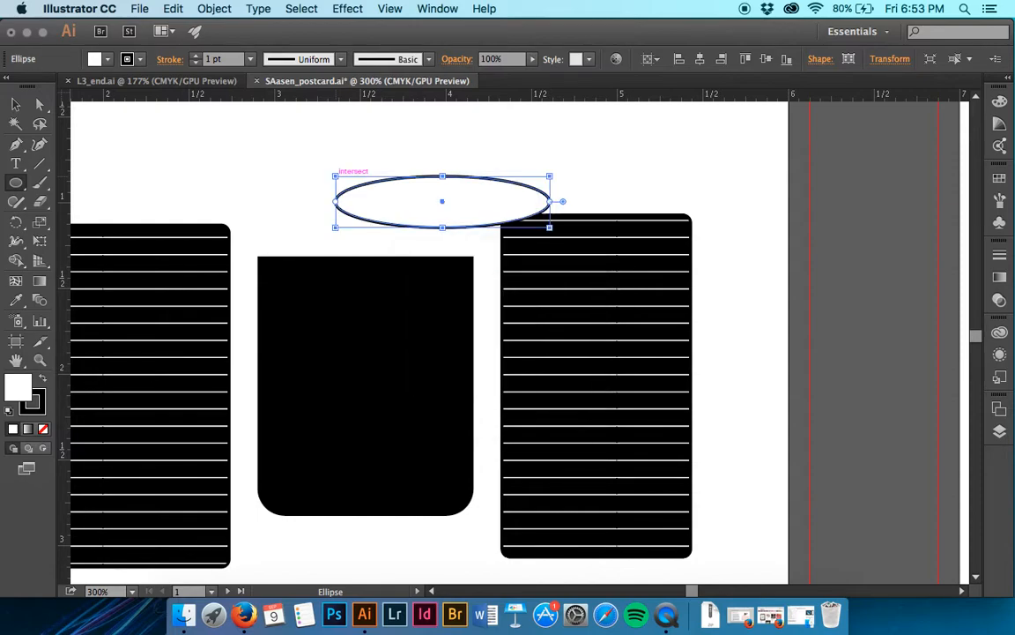
- Center the ellipse above the black shape, leaving a small gap of about 0.1 in between them
key("v")
left_click_drag(457, 196, 381, 207)
left_click_drag(388, 211, 386, 222)
key("Up")
key("Up")
key("Up")
key("Up")
key("Up")
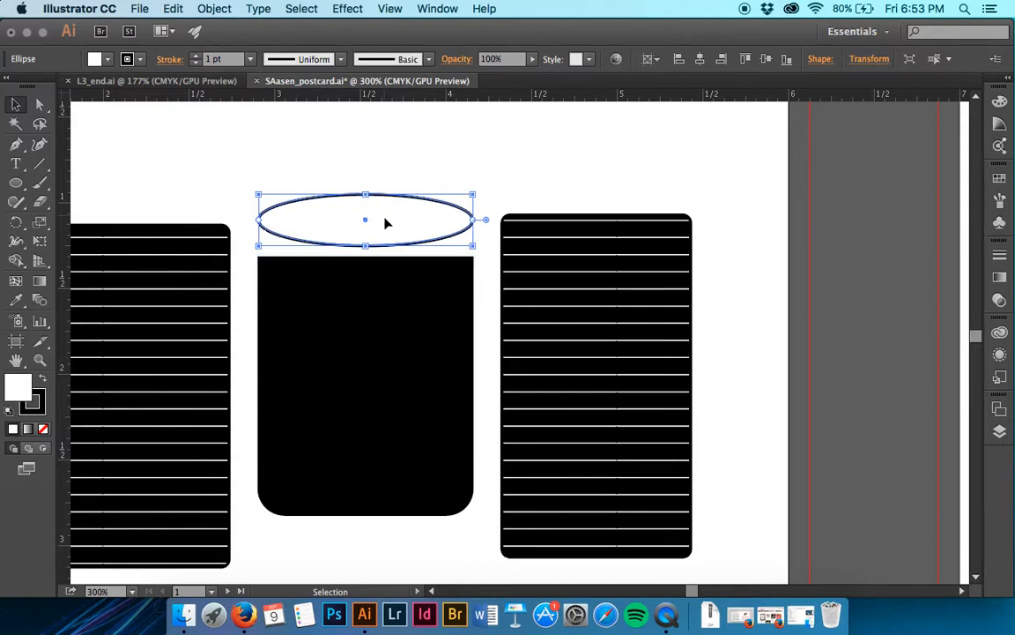
key("Up")
key("Up")
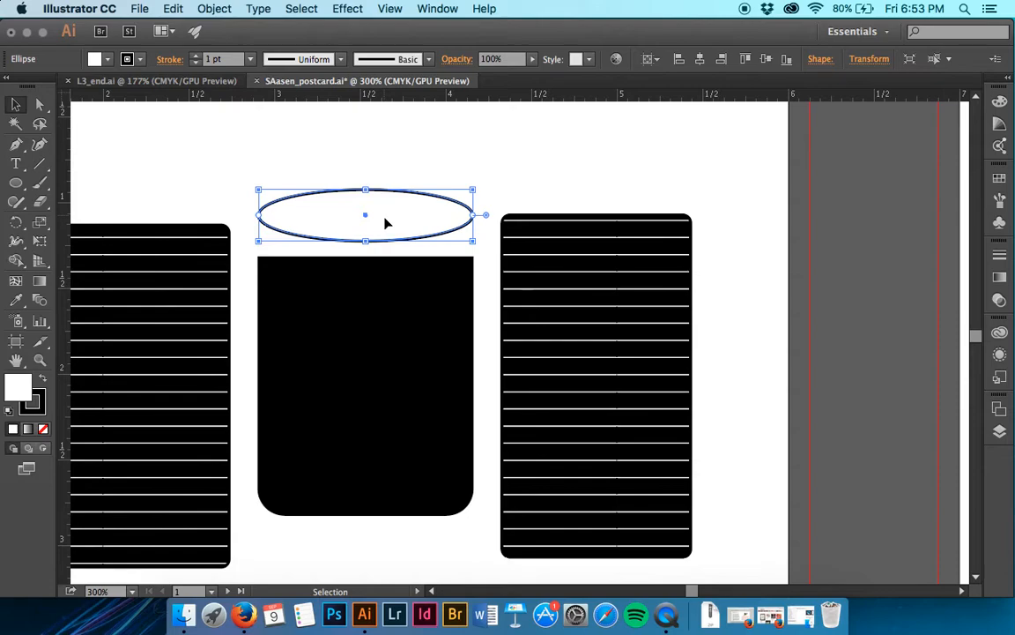
left_click_drag(385, 224, 383, 222)
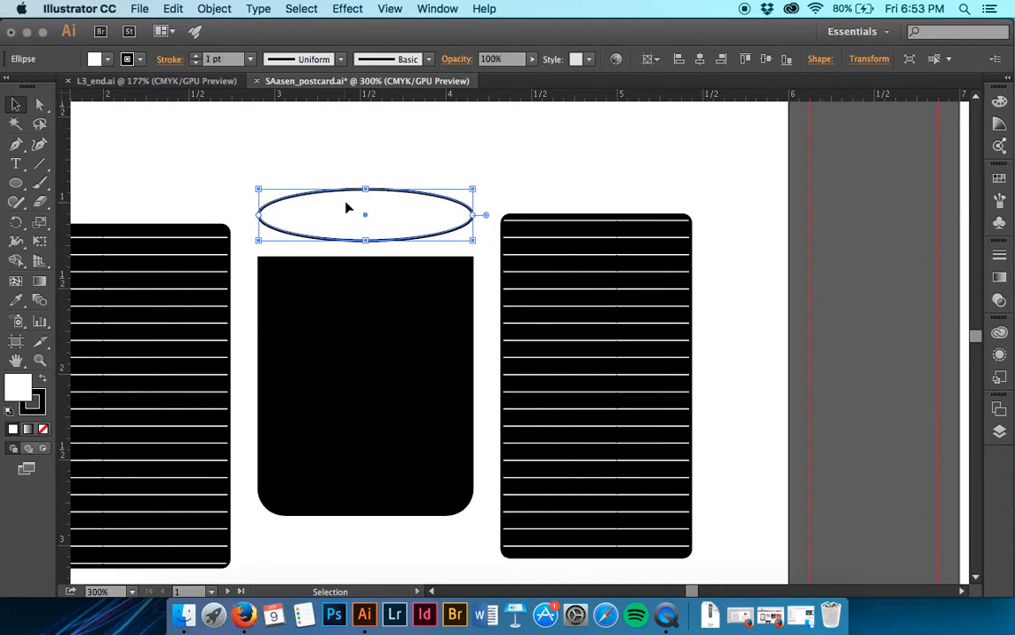
mouse_move(368, 219)
left_mouse_down()
mouse_move(390, 226)
mouse_move(388, 243)
mouse_move(358, 235)
mouse_move(373, 231)
left_mouse_up()
- Reduce the ellipse above the black shape to its upper half by setting its pie end angle to 180°
left_click_drag(487, 218, 160, 220)
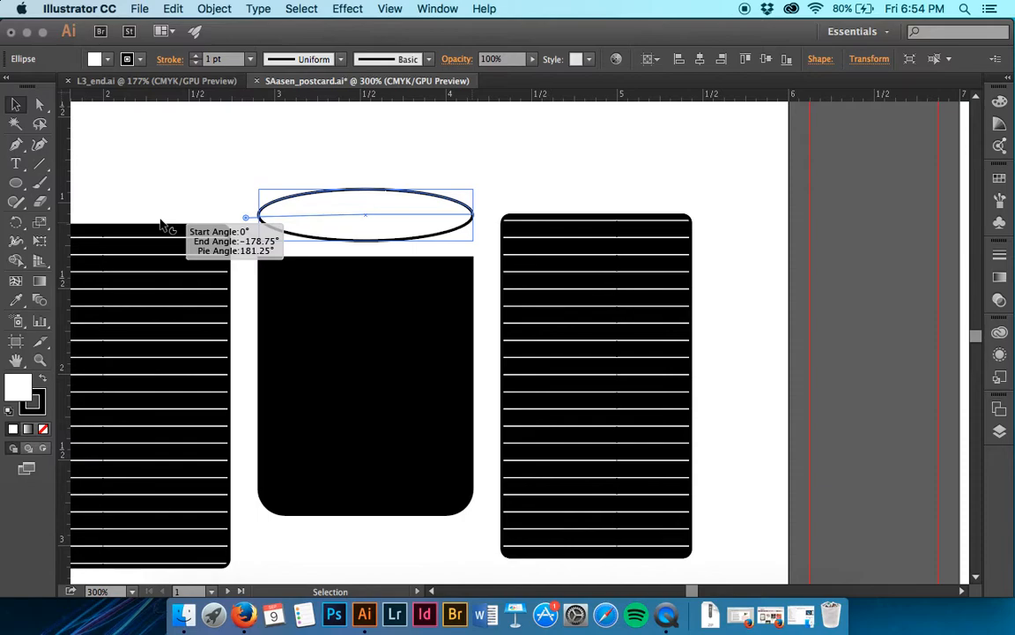
left_click_drag(162, 223, 161, 223)
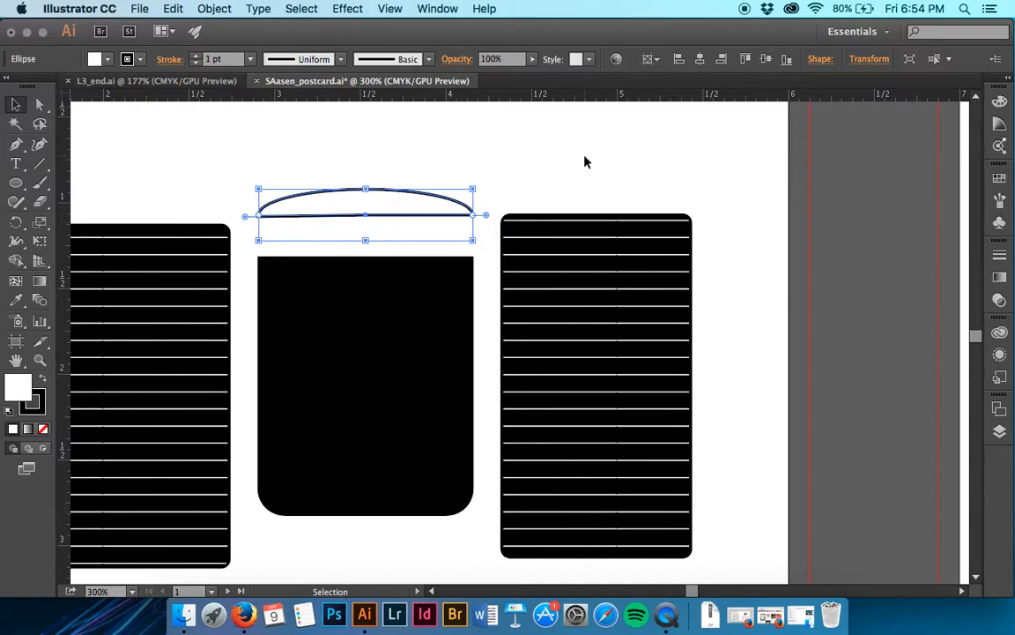
left_click(825, 60)
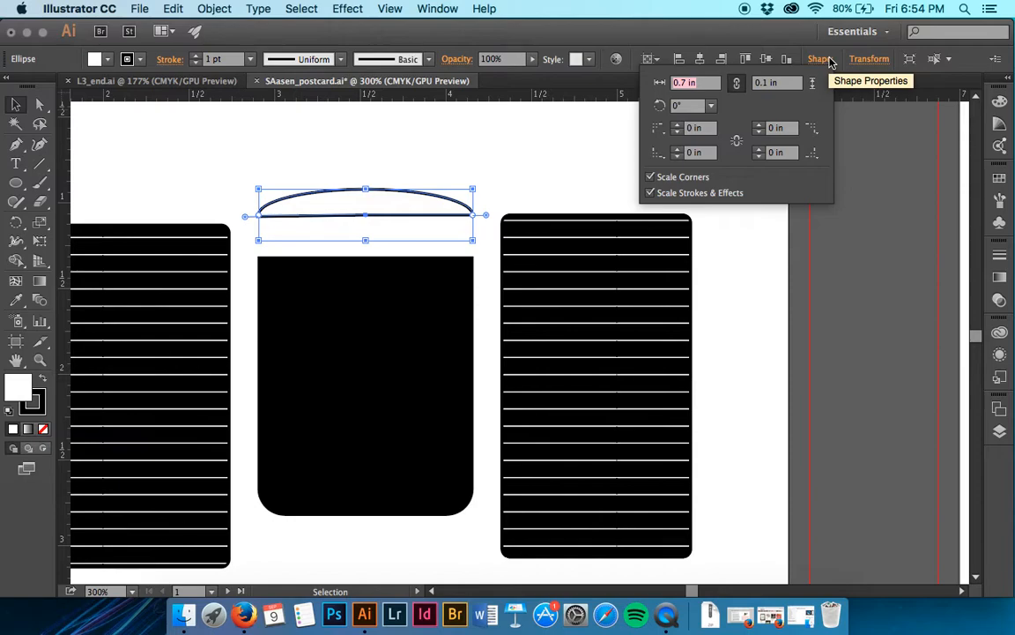
left_click(820, 59)
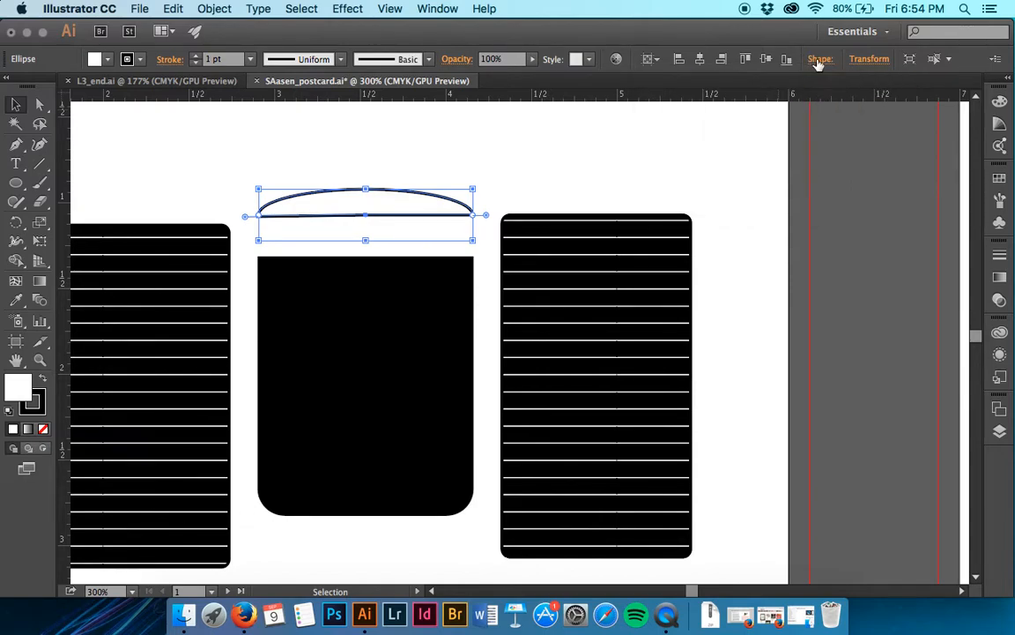
left_click(398, 186)
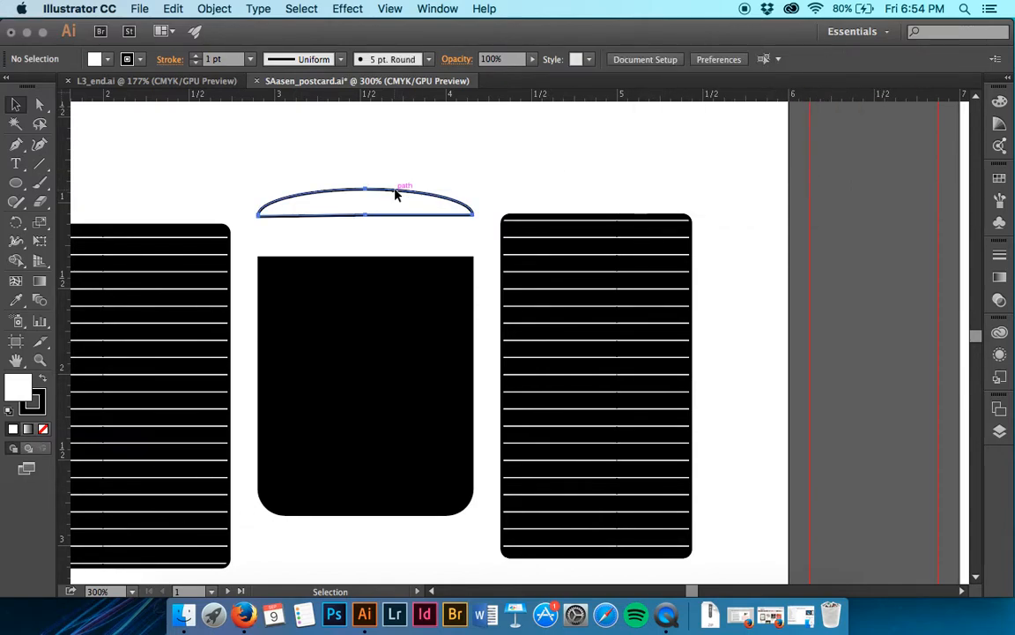
left_click(396, 195)
left_click(820, 59)
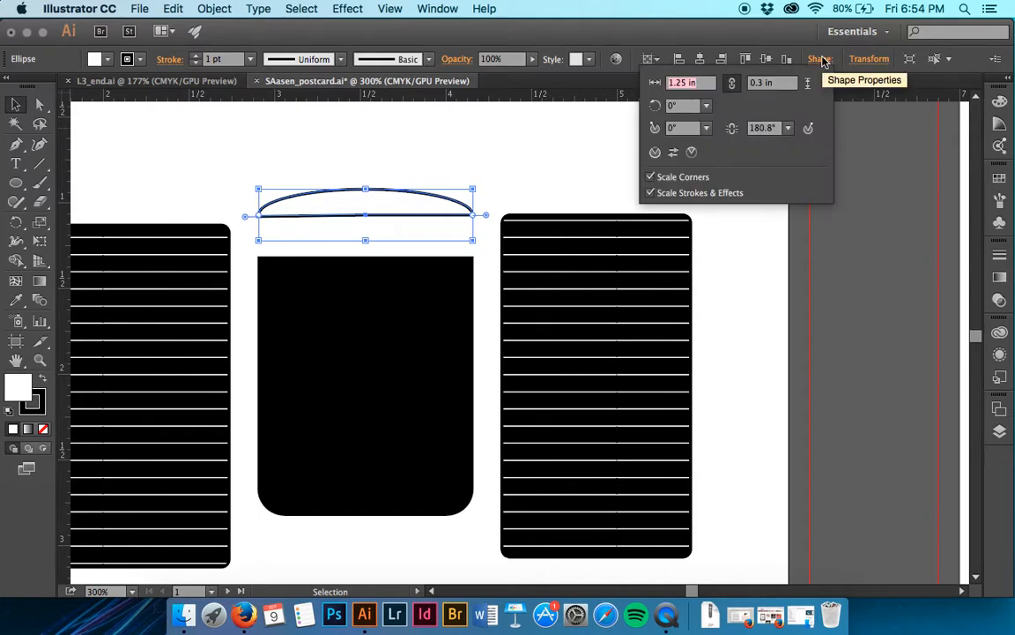
left_click(763, 130)
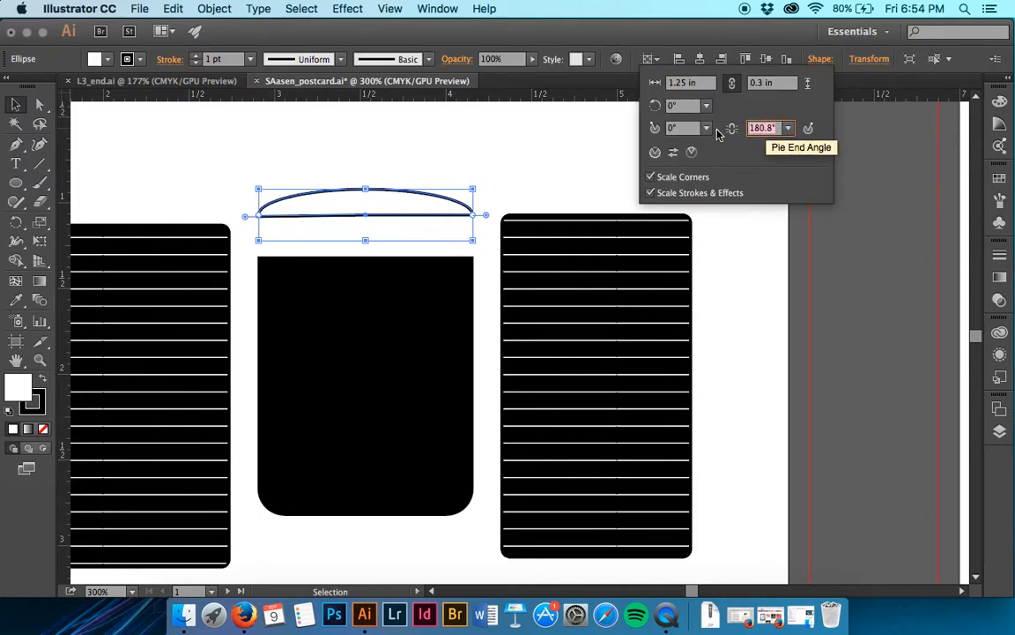
type("180")
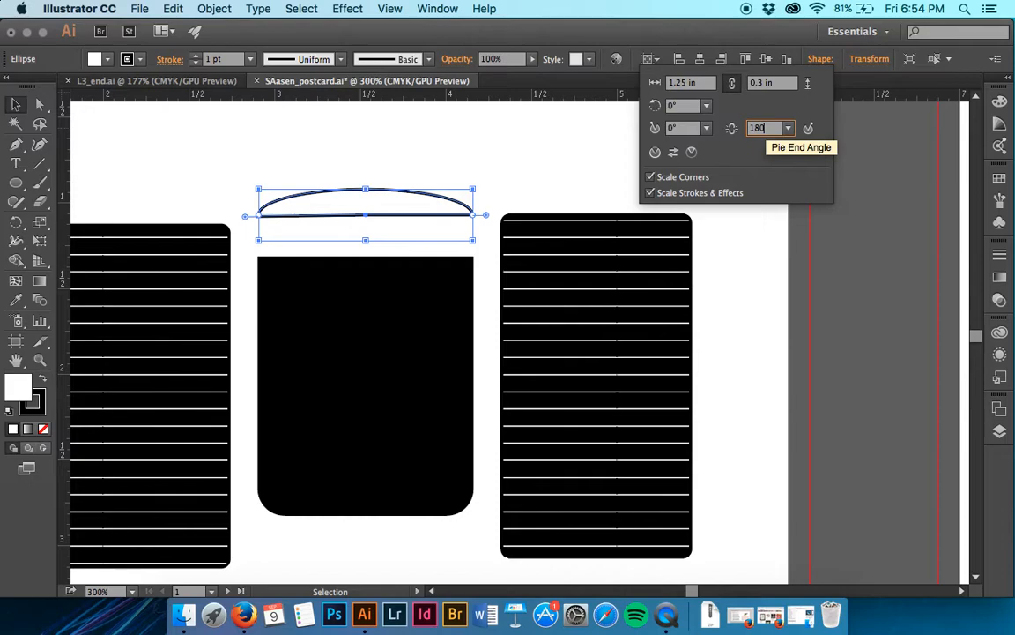
key("Return")
left_click(499, 172)
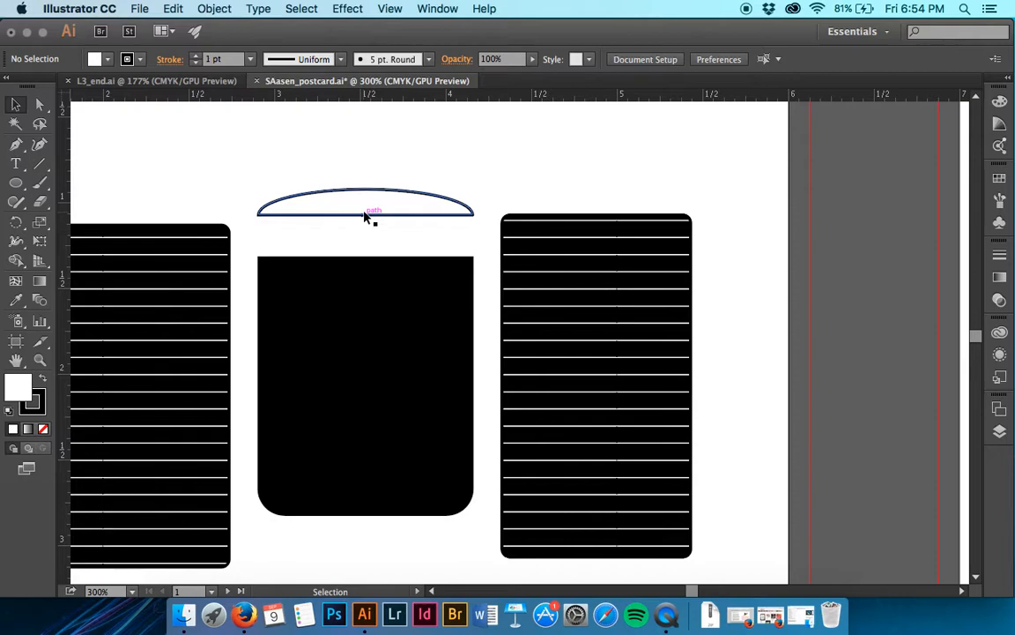
- Move the half ellipse down onto the top edge of the black shape and fill it with medium gray
left_click_drag(367, 218, 369, 262)
left_click(108, 59)
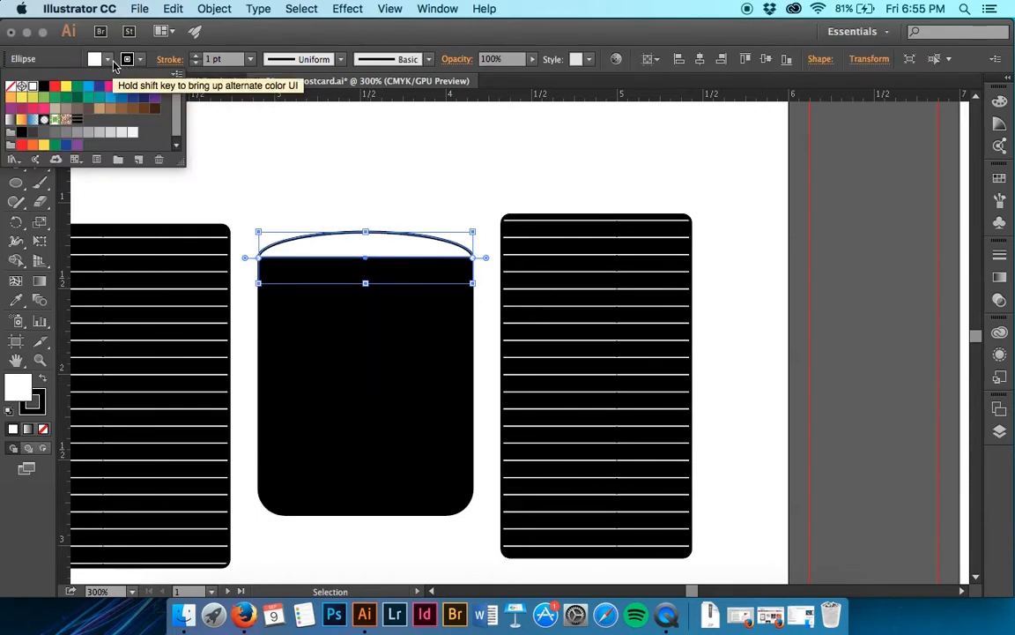
left_click(78, 132)
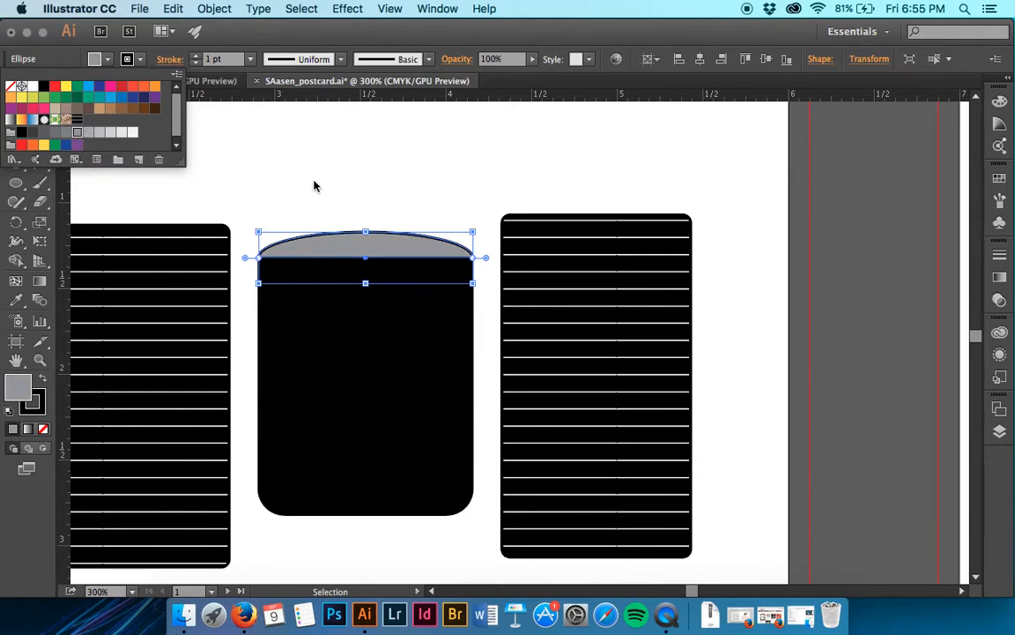
left_click(231, 89)
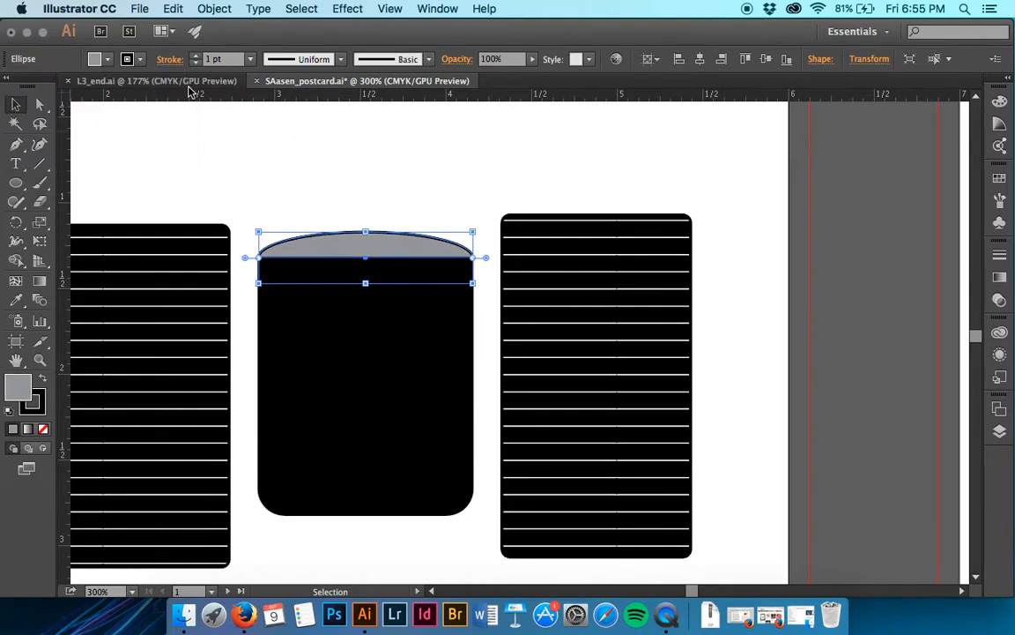
- Check the finished satellite in L3_end.ai, return to the postcard document and deselect the half ellipse
left_click(189, 84)
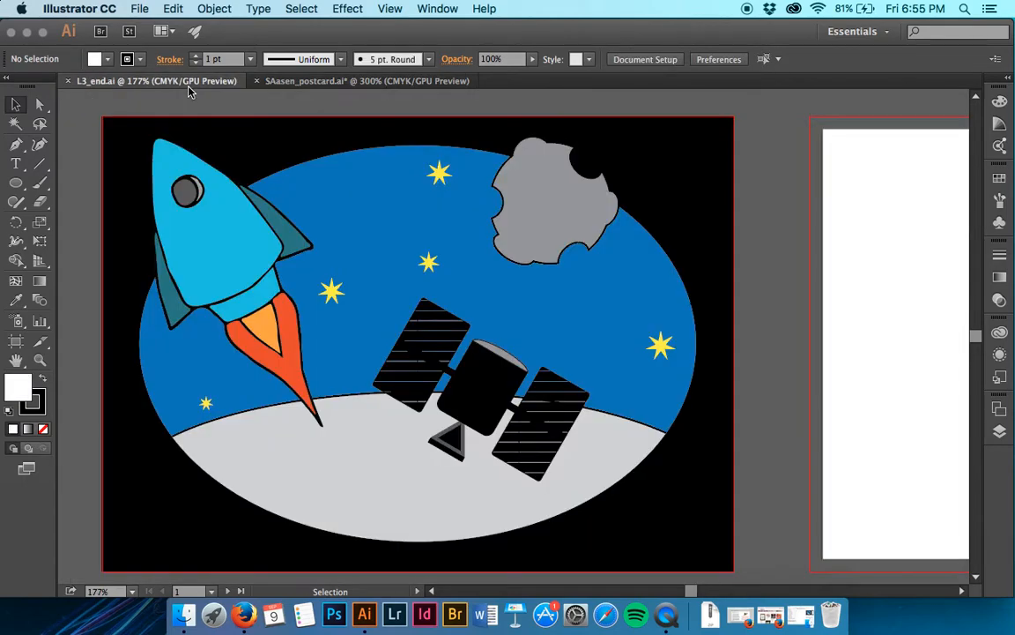
left_click(323, 82)
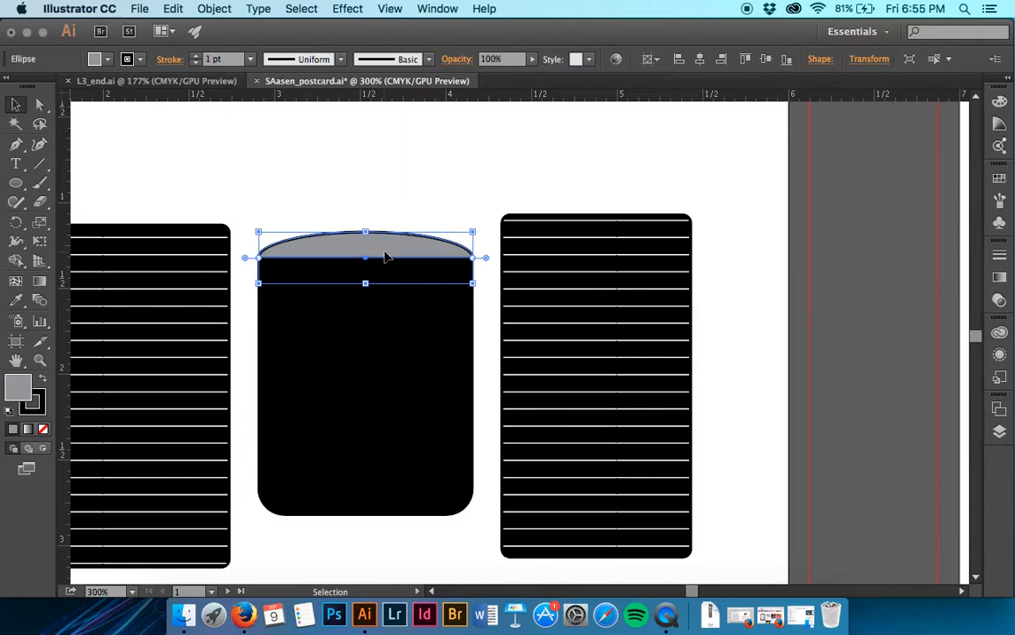
left_click(394, 211)
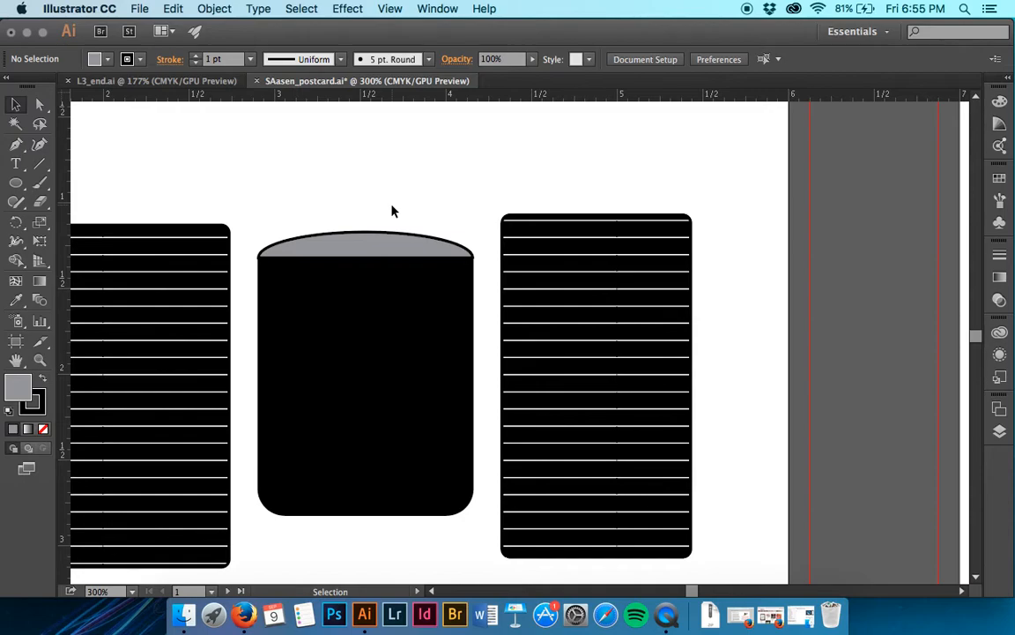
- Activate the Polygon tool and turn off Smart Guides, with the empty area below the black shape in view
scroll(393, 210, "down", 5)
scroll(394, 211, "left", 2)
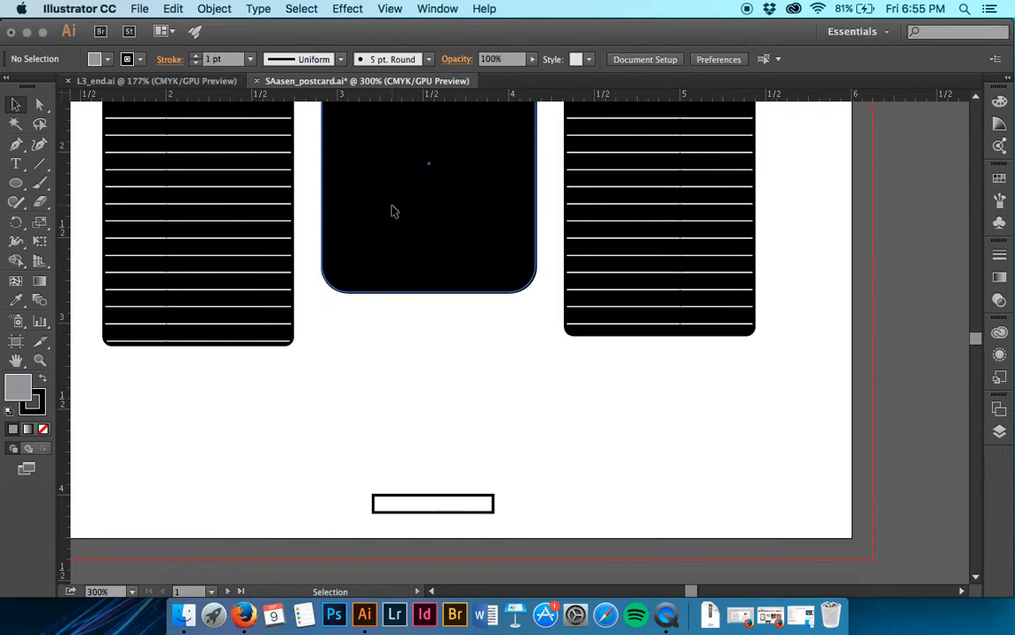
scroll(394, 212, "up", 1)
scroll(394, 211, "left", 1)
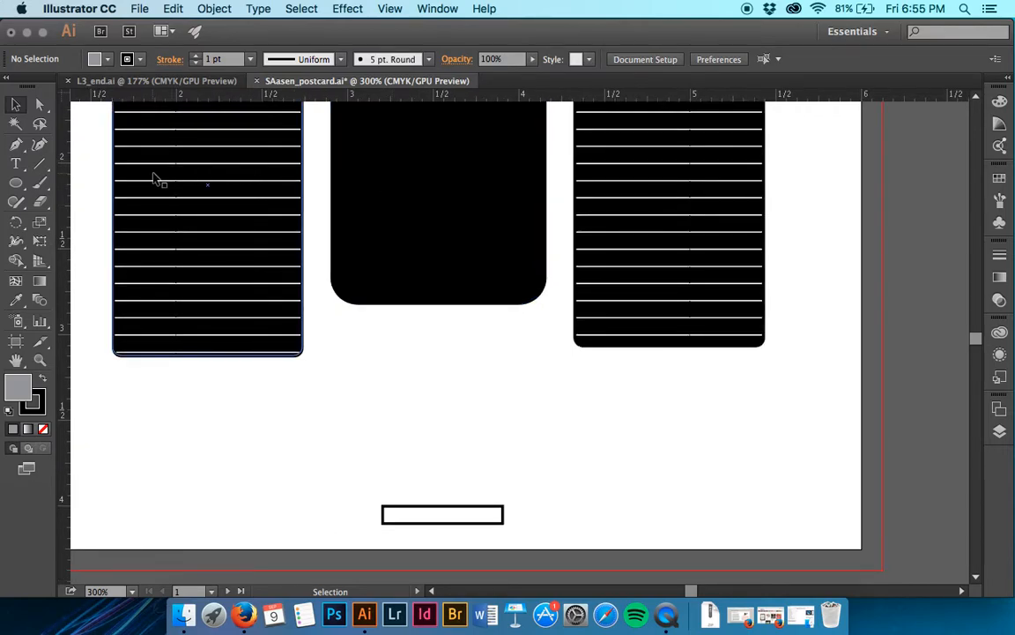
left_click(24, 182)
left_click_drag(24, 182, 88, 240)
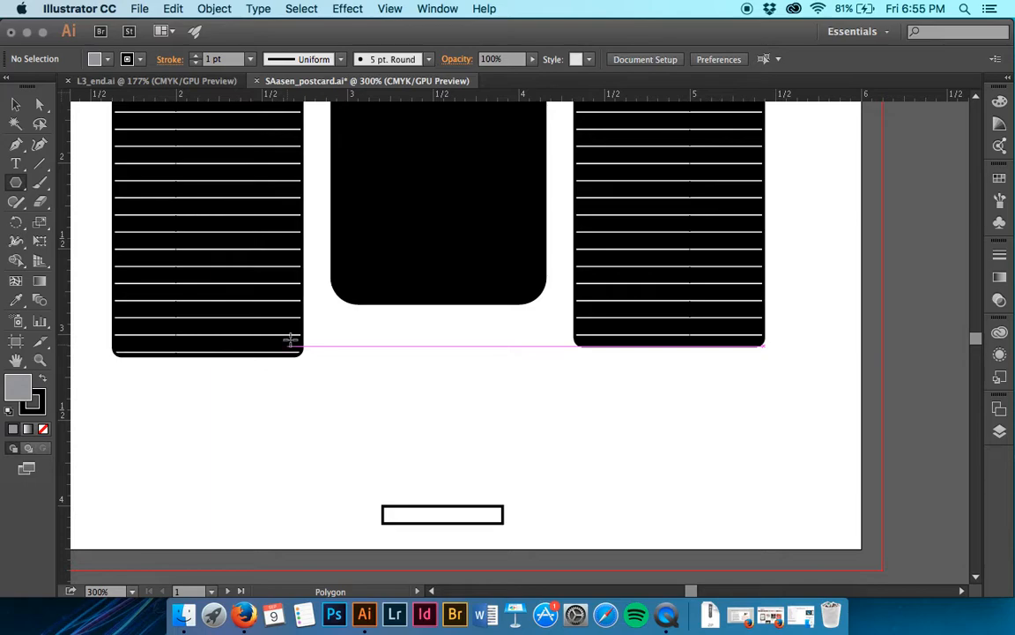
left_click(437, 8)
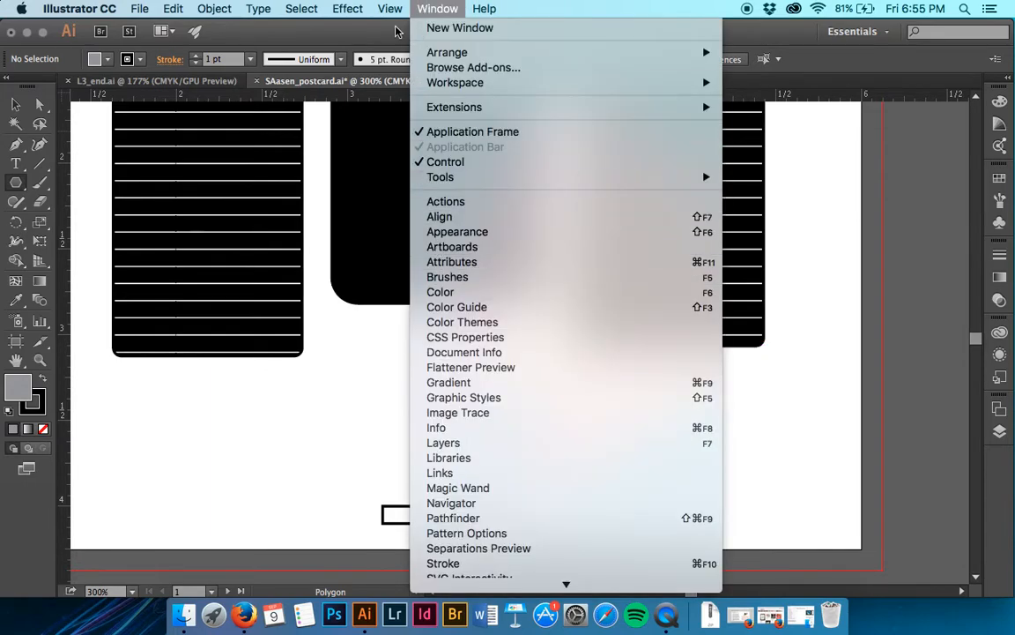
mouse_move(389, 9)
left_click(456, 491)
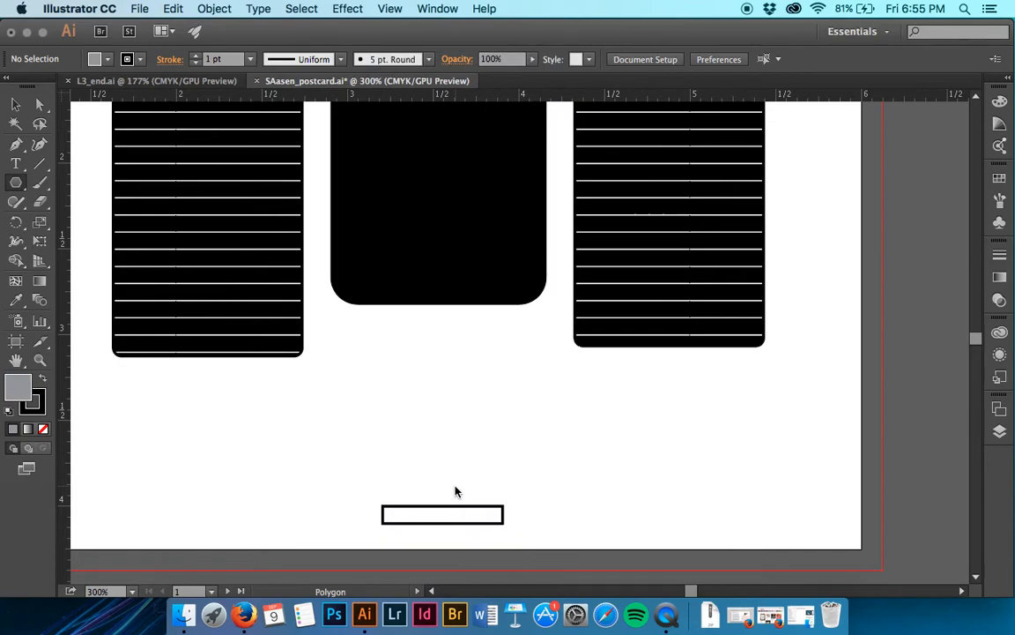
- Reset the fill and stroke to the default white and black, and show the document in Outline mode
key("d")
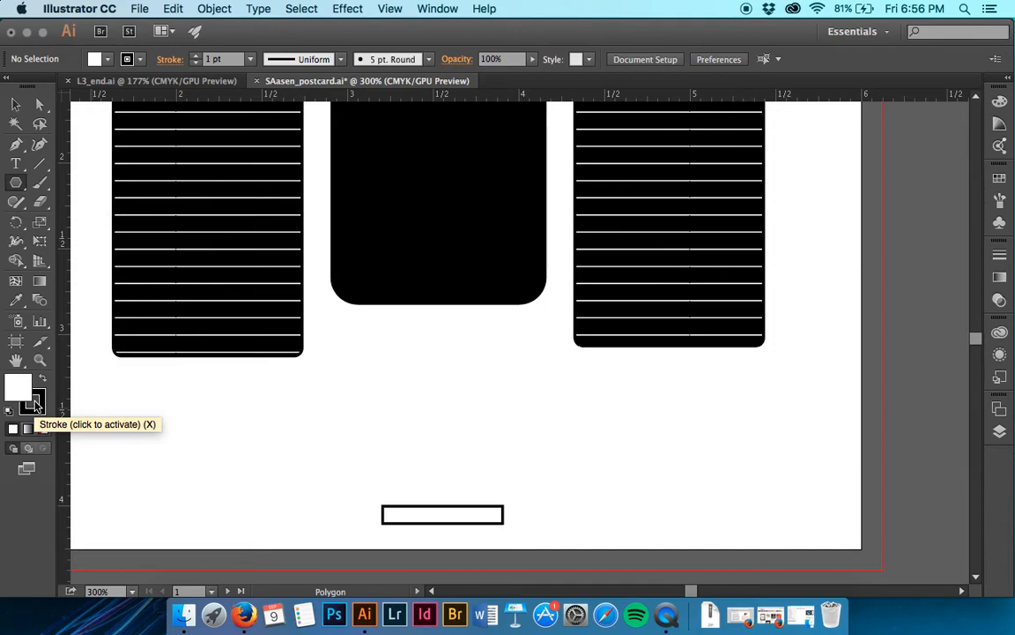
left_click(390, 9)
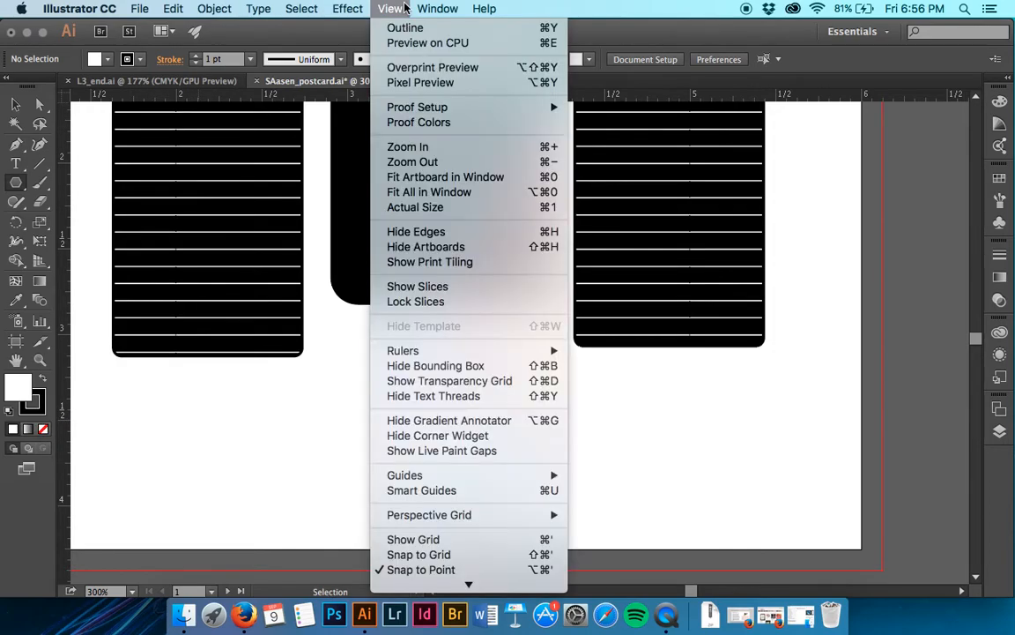
left_click(405, 28)
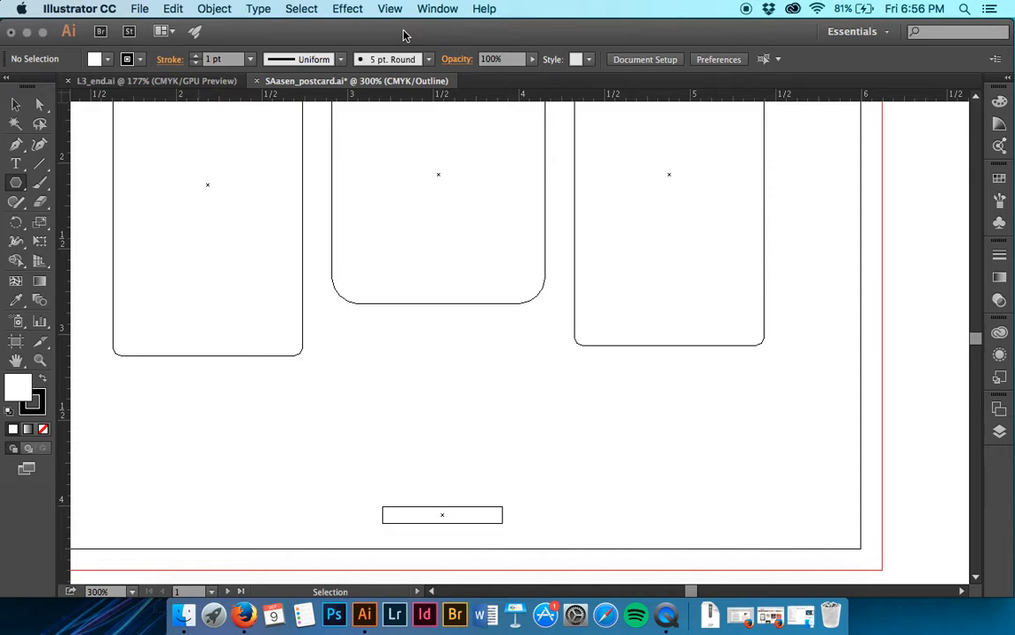
- Draw an upright three-sided polygon about 0.65 in wide, overlapping the lower edge of the central rounded shape
left_click_drag(389, 355, 409, 397)
key("Down")
key("Down")
key("Down")
key("Up")
key("Up")
key("Up")
key("Down")
key("Down")
key("Down")
key("shift")
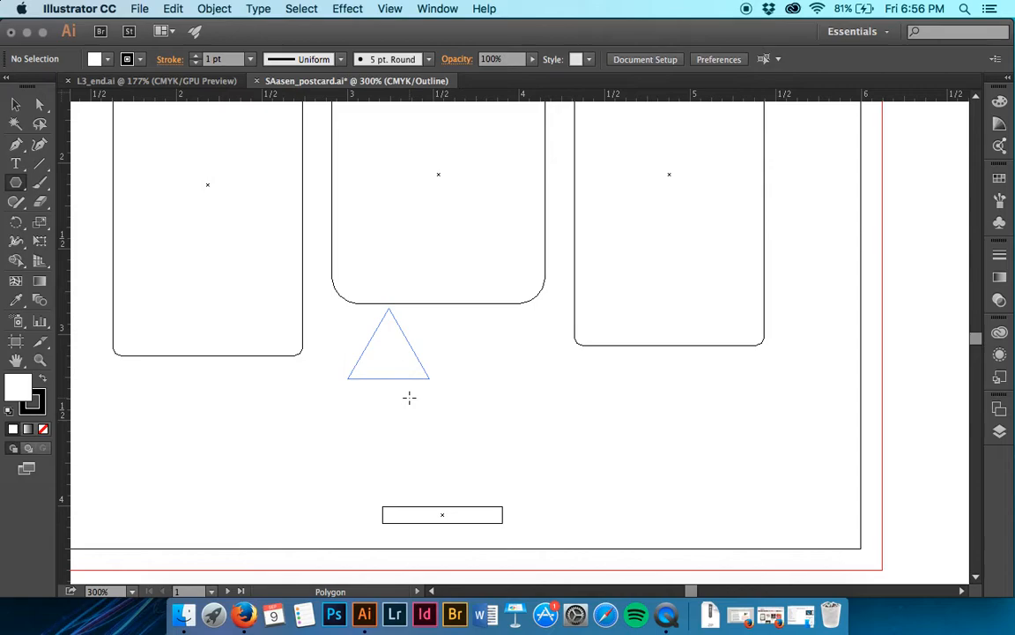
left_click_drag(409, 398, 429, 409)
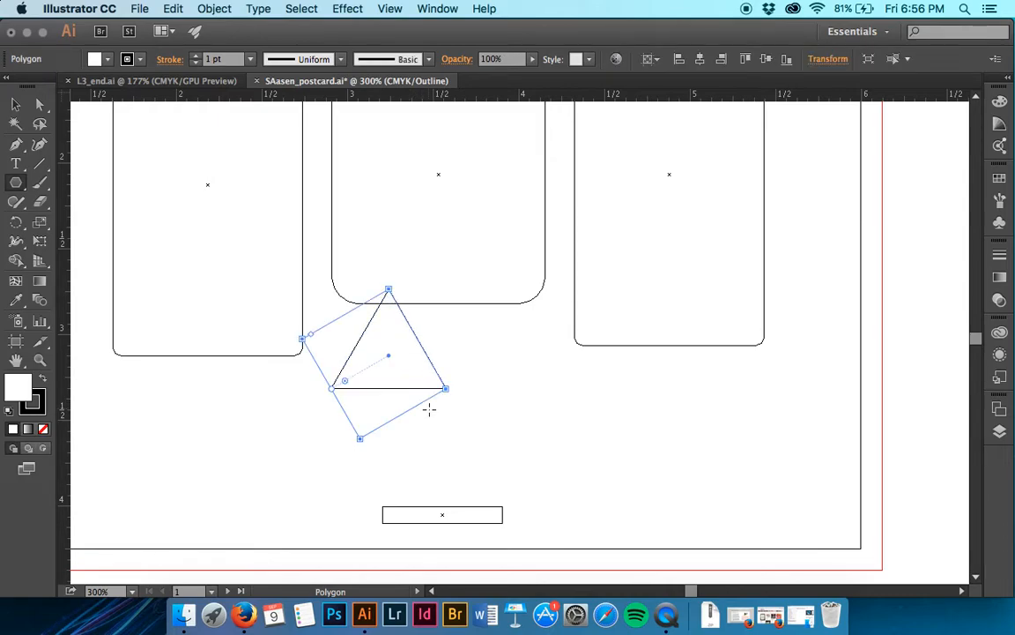
- Move the triangle into the empty space between the central rounded shape and the small rectangle
key("v")
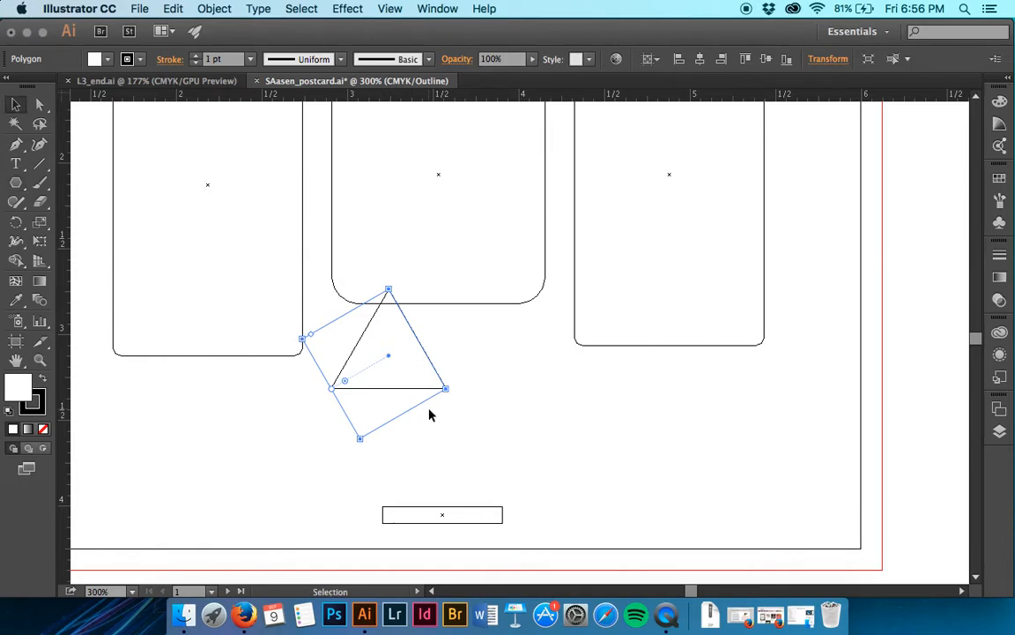
left_click_drag(402, 367, 467, 404)
left_click_drag(423, 353, 468, 394)
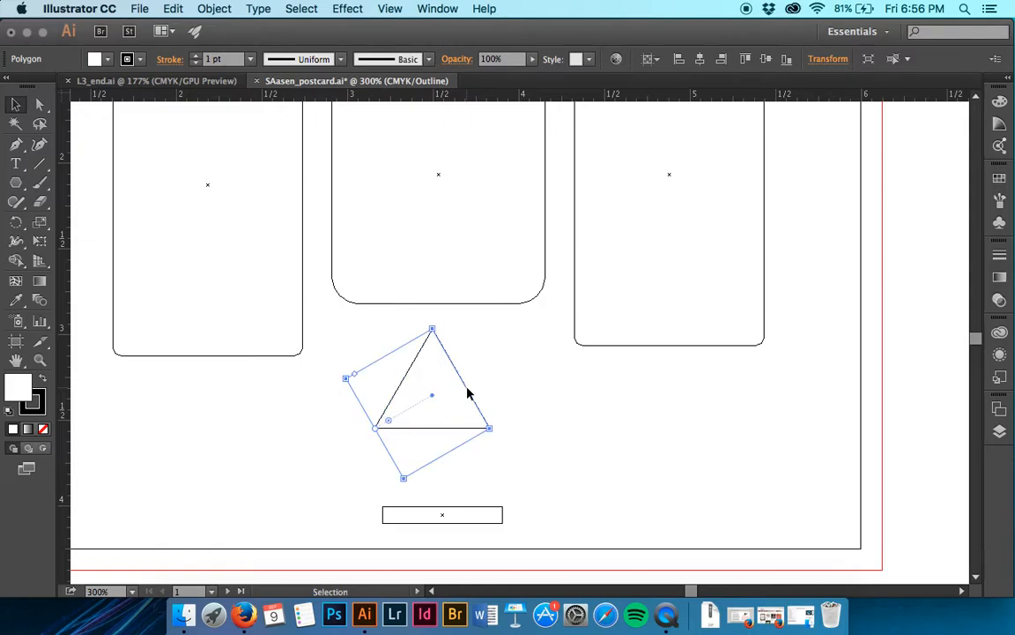
- Turn Smart Guides back on
left_click(445, 8)
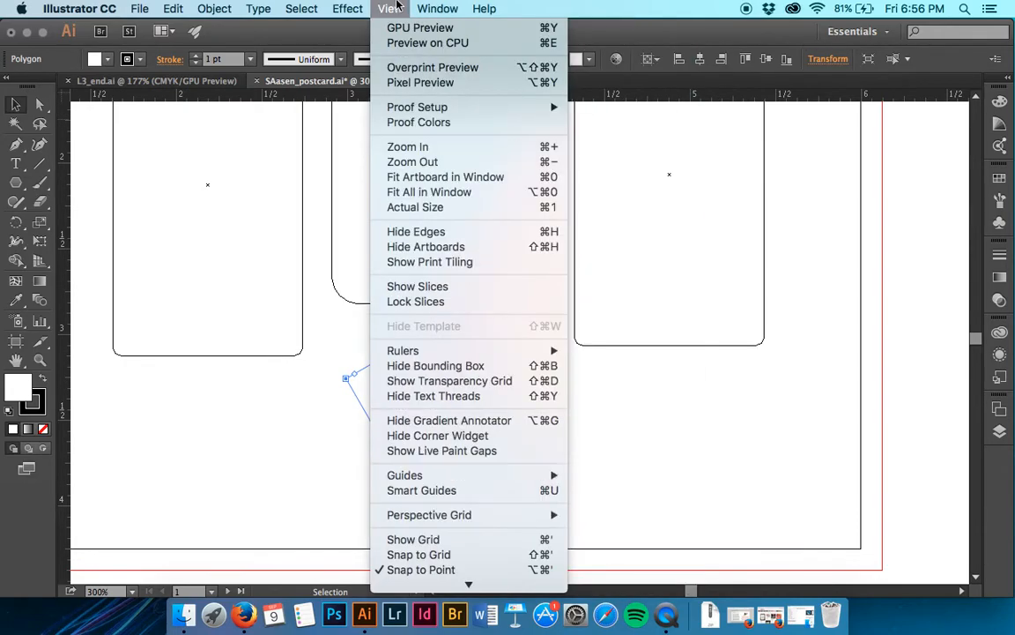
left_click(416, 6)
left_click(416, 5)
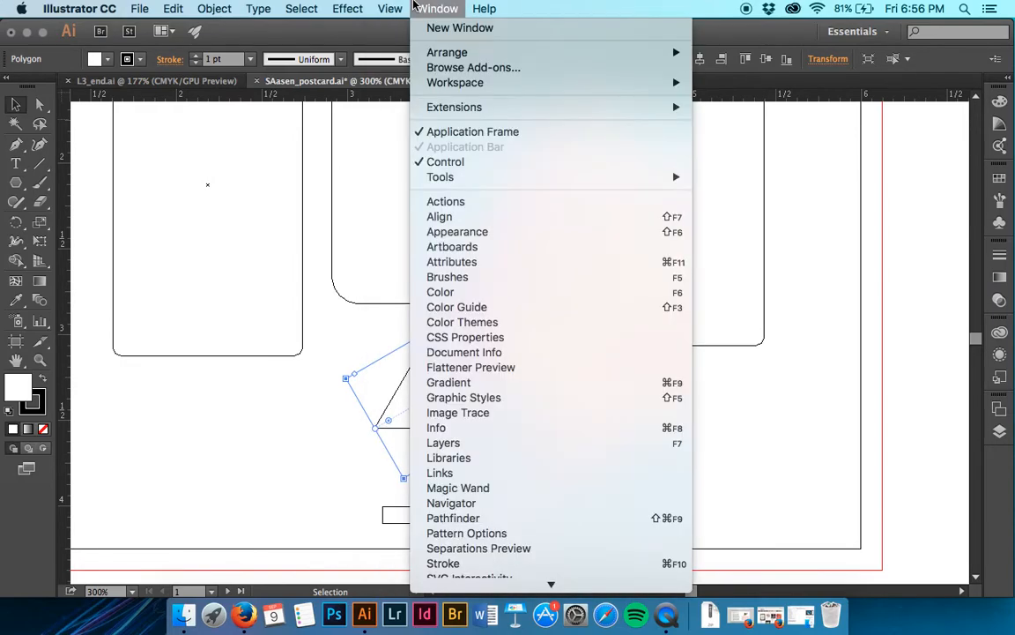
left_click(441, 491)
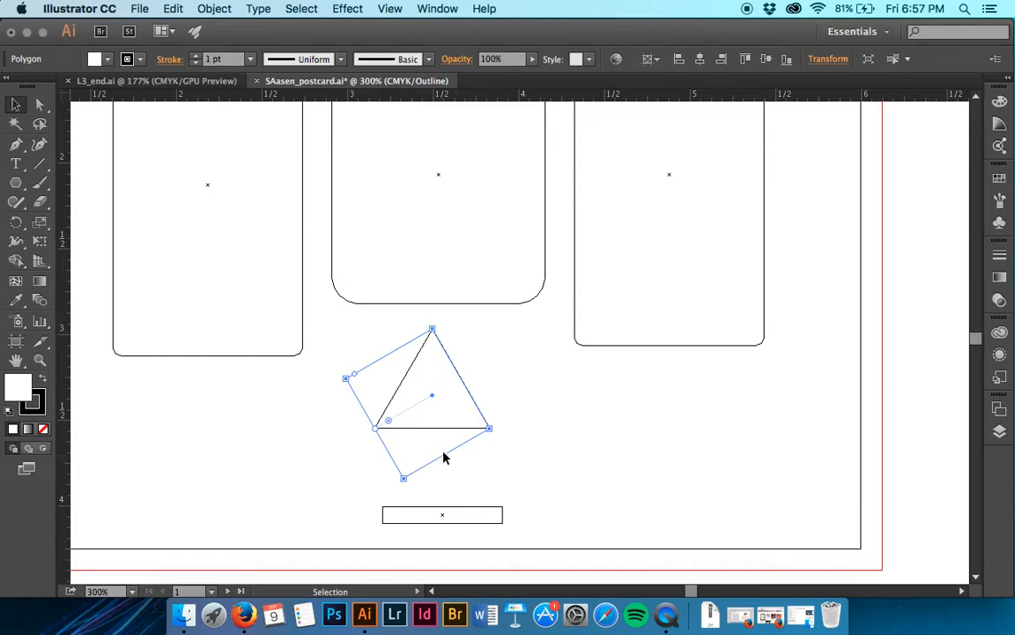
- Enlarge the triangle slightly and center it under the central rounded shape, with its tip just overlapping the lower edge
left_click_drag(375, 429, 352, 469)
mouse_move(377, 430)
left_mouse_down()
mouse_move(398, 420)
mouse_move(361, 445)
mouse_move(370, 443)
left_mouse_up()
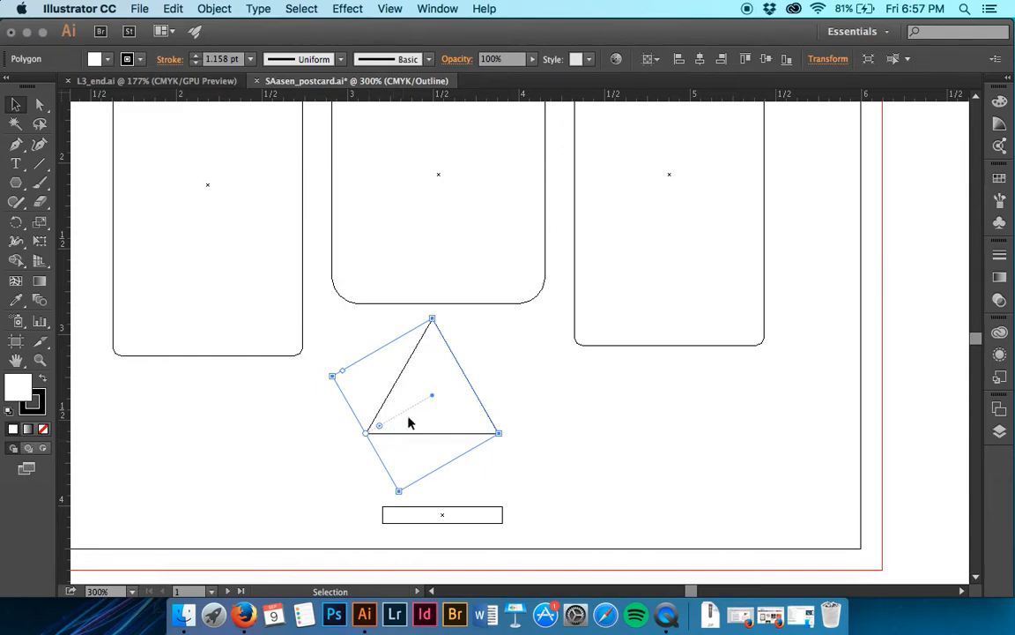
left_click_drag(433, 399, 441, 339)
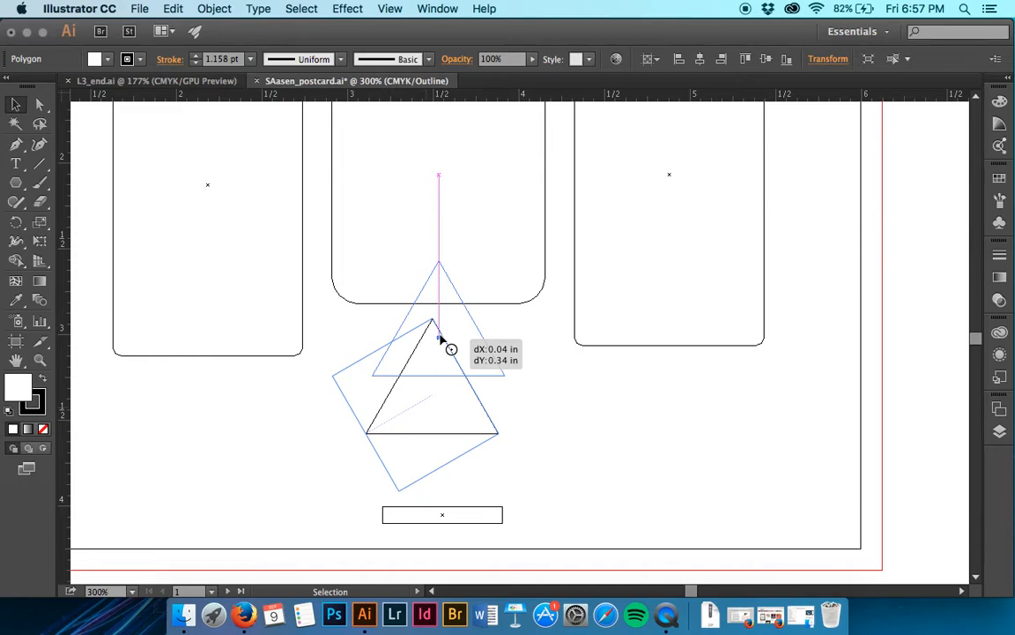
left_click_drag(441, 339, 442, 357)
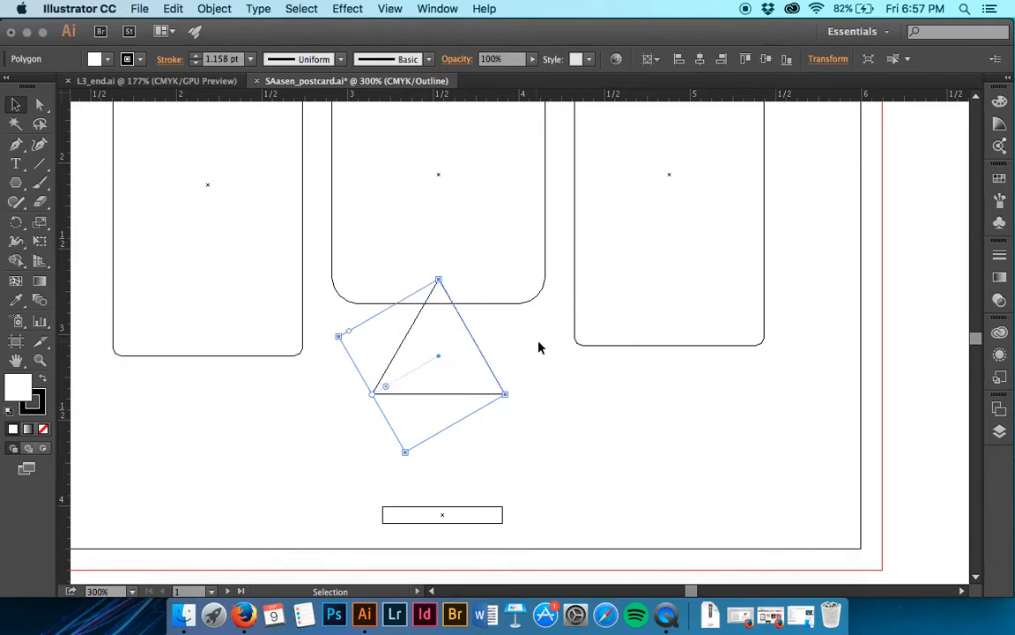
left_click_drag(438, 359, 437, 365)
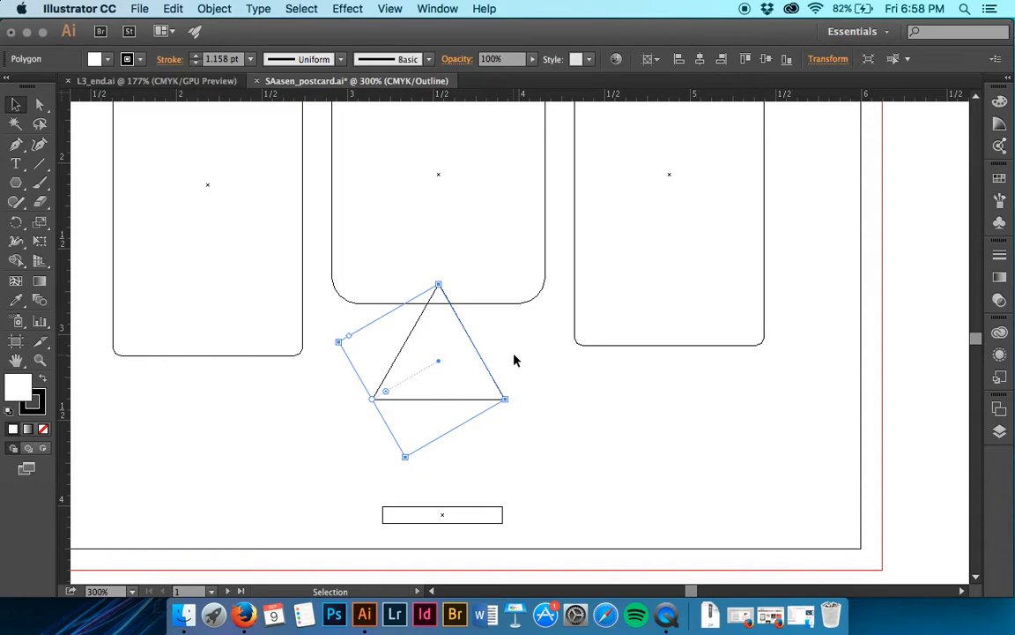
- Switch the artwork from outline to normal preview display and deselect the triangle
left_click(438, 9)
mouse_move(390, 8)
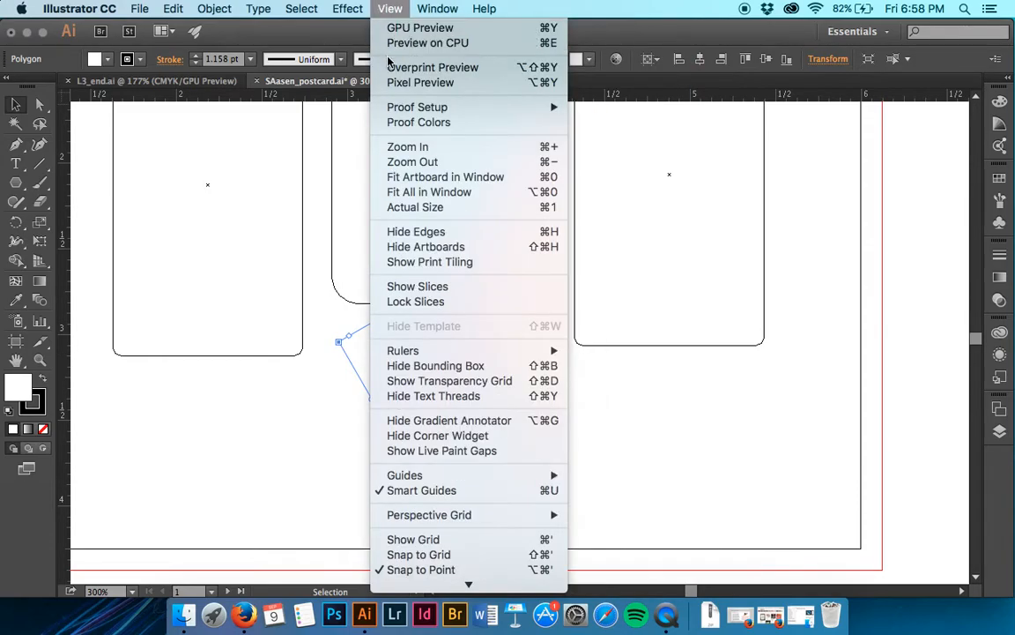
left_click(387, 44)
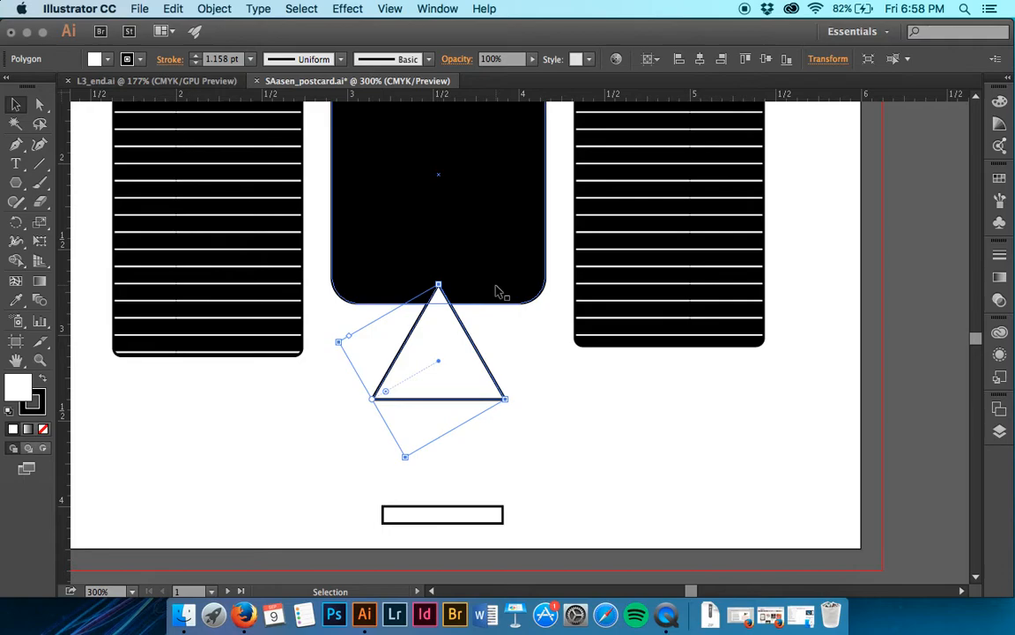
left_click(526, 484)
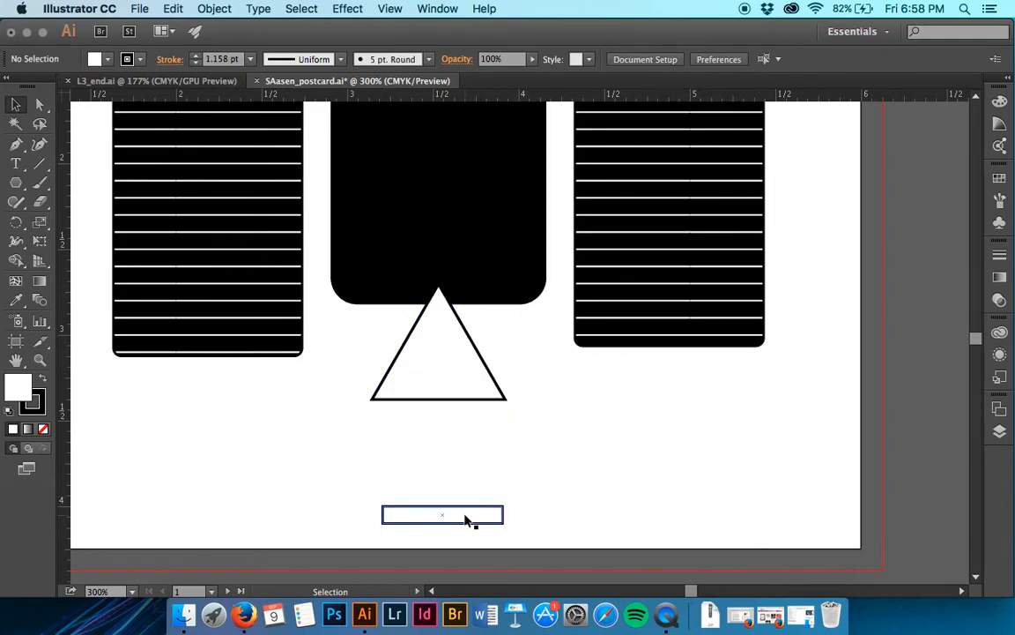
- Move the small rectangle up so its top edge sits against the base of the triangle
left_click_drag(467, 520, 458, 462)
key("super+equal")
key("super+equal")
key("super+equal")
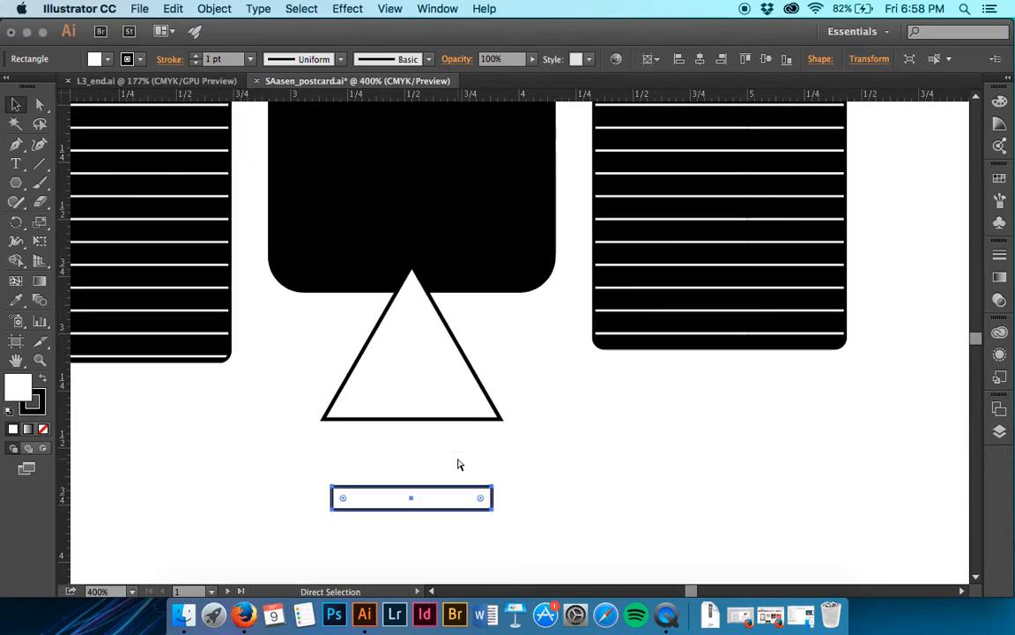
scroll(457, 464, "down", 5)
scroll(457, 464, "left", 3)
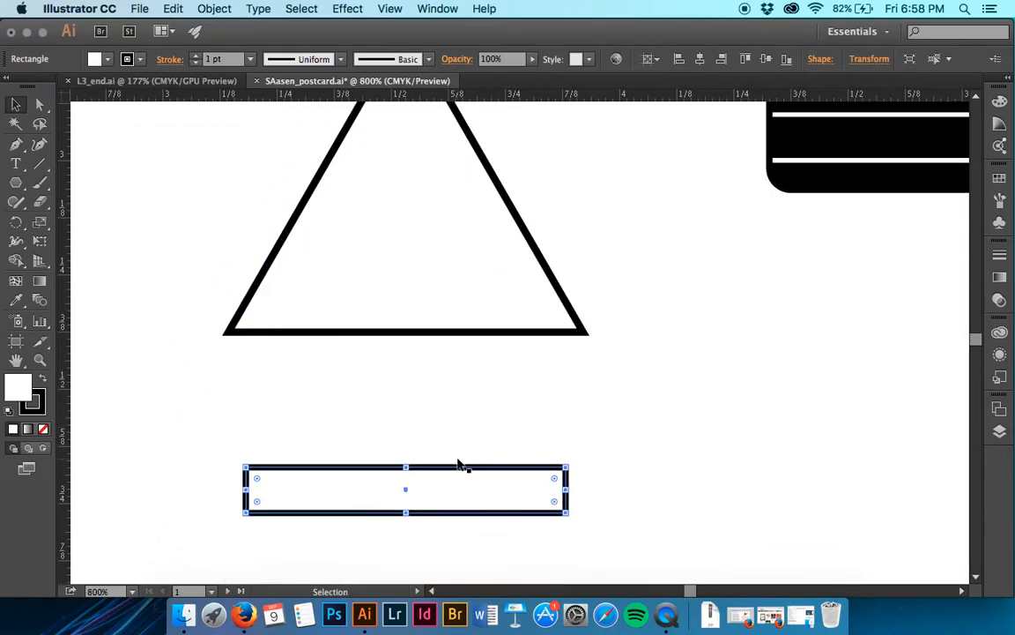
left_click_drag(452, 475, 446, 336)
- In outline display, move the rectangle by its upper-left anchor so that corner snaps onto the triangle's lower-left corner
left_click(390, 8)
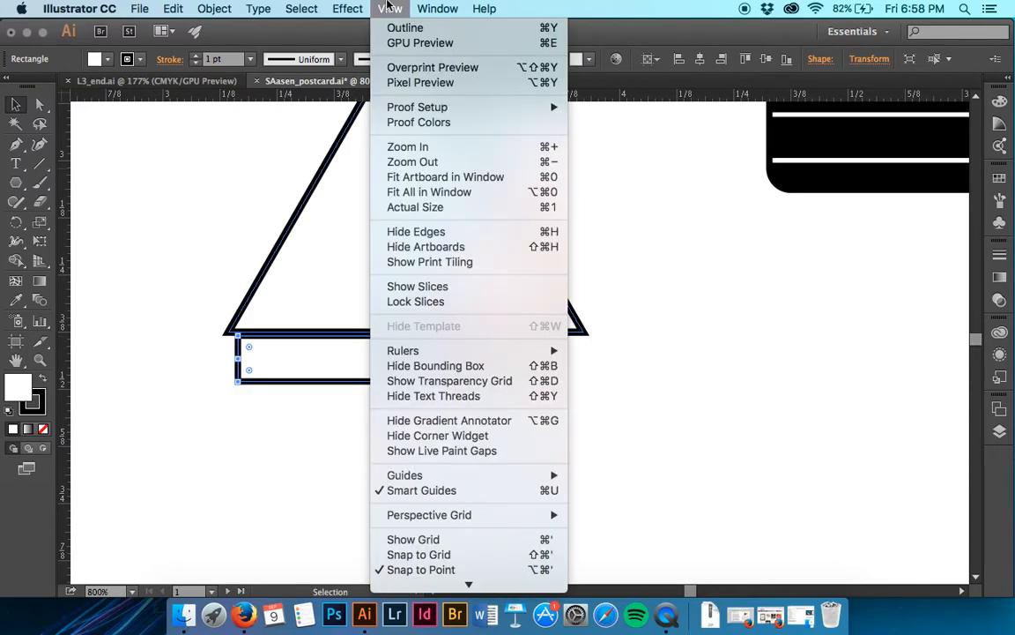
left_click(401, 27)
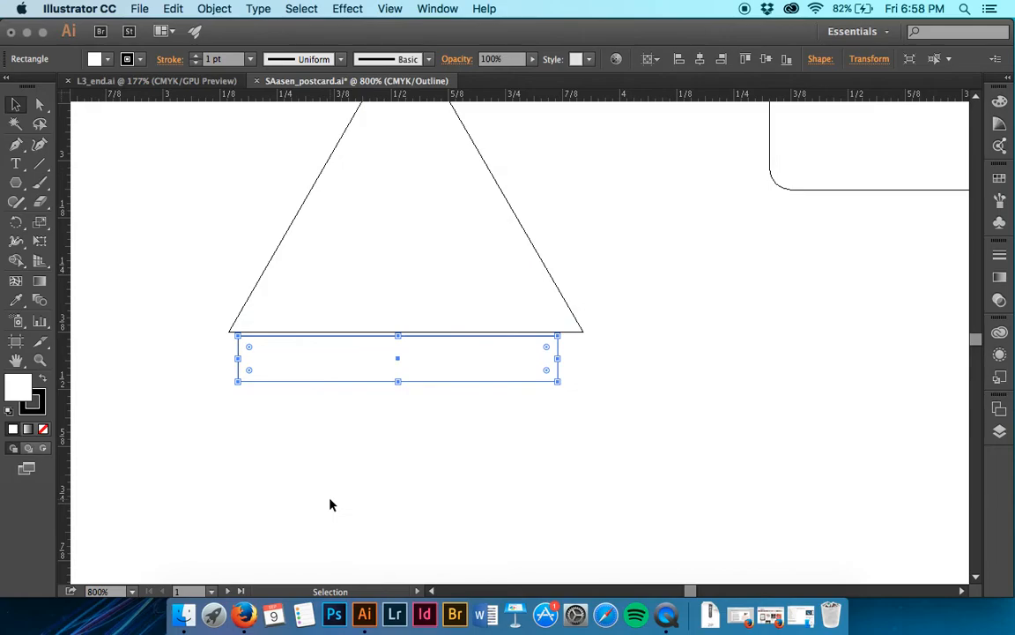
key("super+equal")
key("super+equal")
key("super+equal")
scroll(331, 504, "left", 3)
scroll(331, 505, "up", 1)
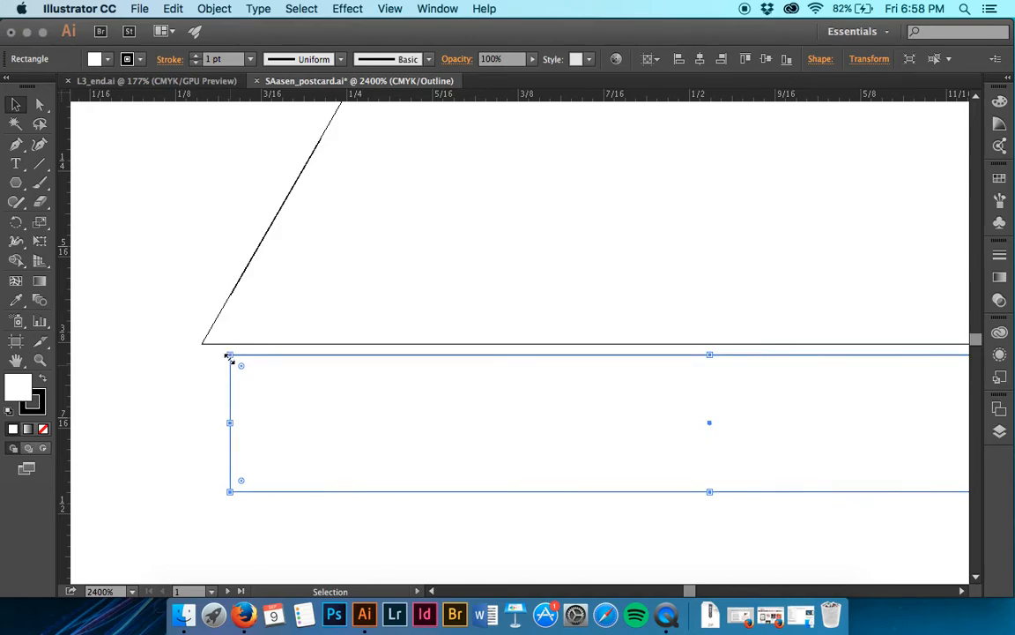
key("a")
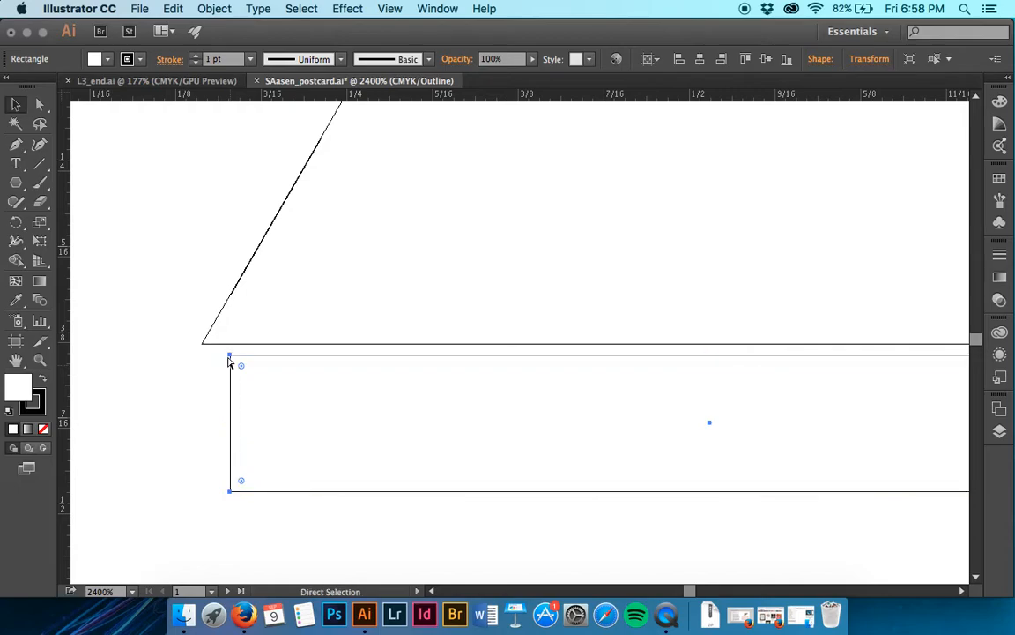
key("v")
key("a")
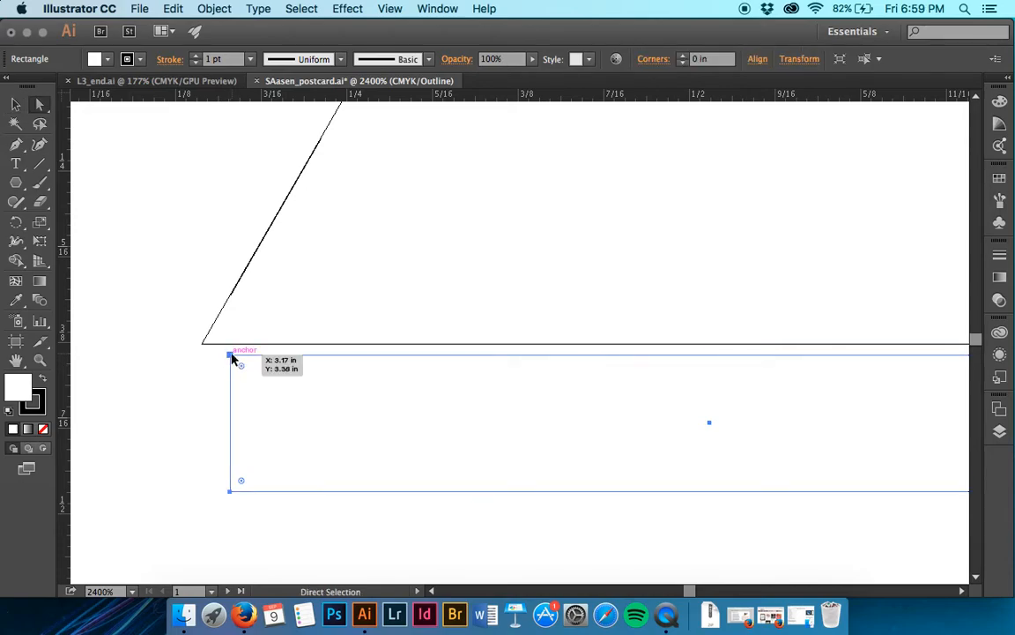
left_click_drag(232, 357, 204, 348)
left_click(201, 346)
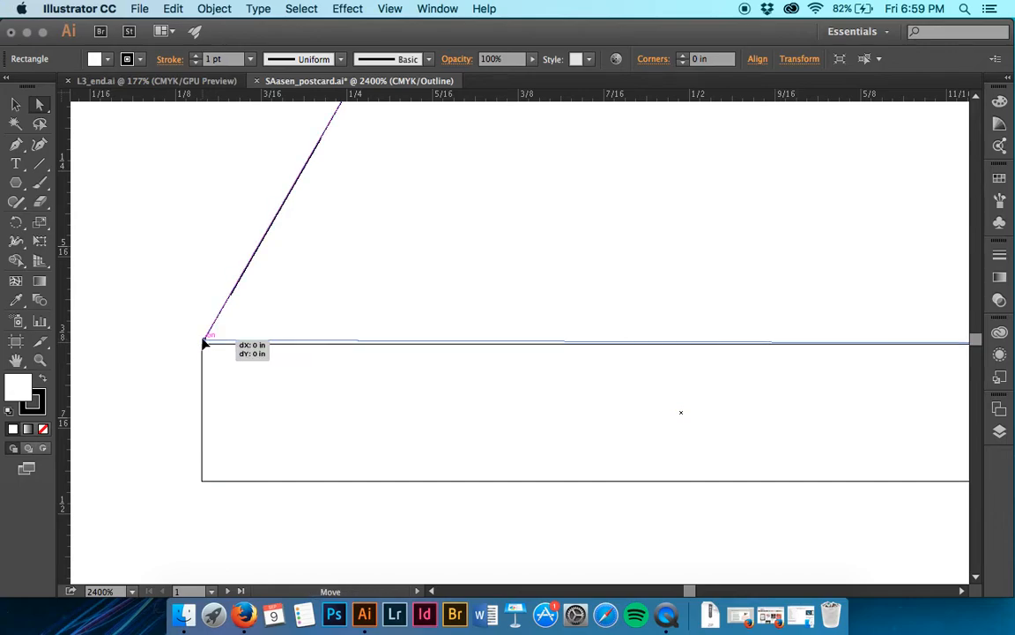
left_click_drag(202, 346, 202, 346)
- Try to extend the rectangle's upper-right anchor toward the triangle's lower-right corner
scroll(536, 459, "right", 12)
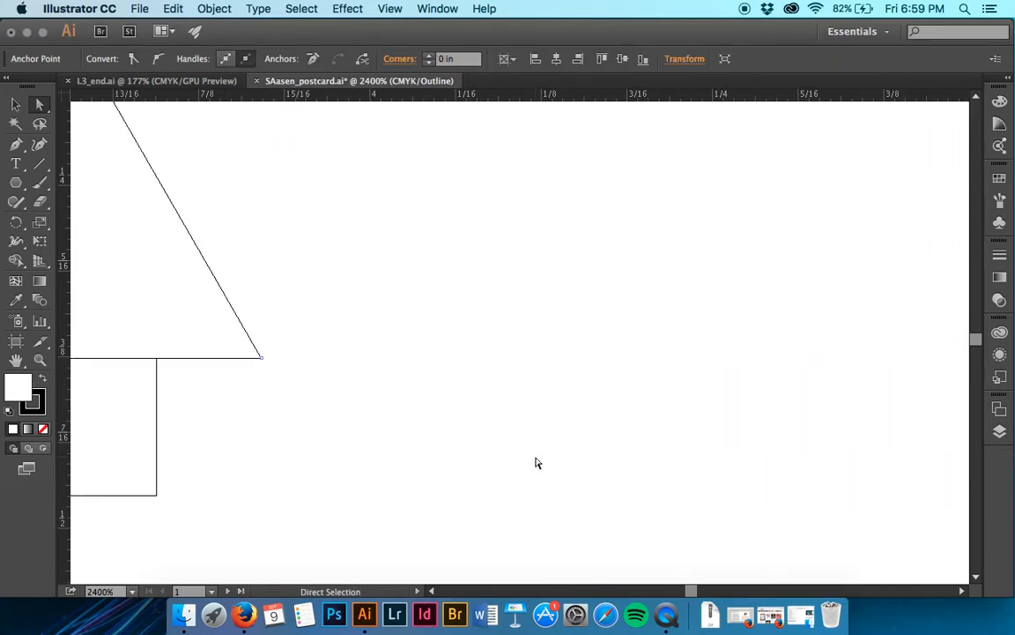
scroll(342, 445, "left", 1)
left_click(176, 403)
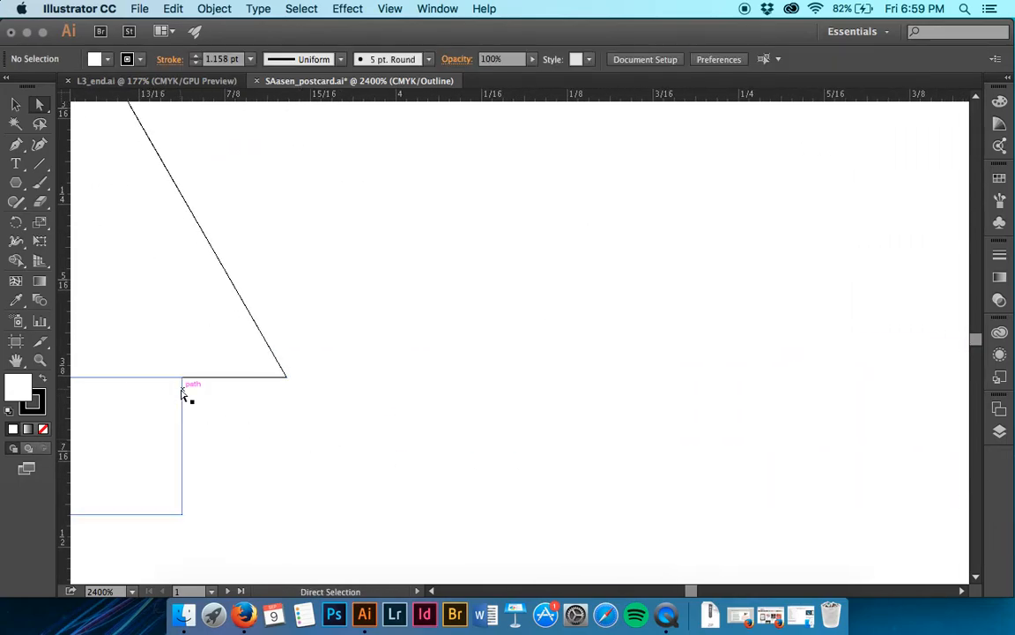
left_click(181, 378)
left_click_drag(182, 378, 267, 384)
key("super+z")
left_click(234, 409)
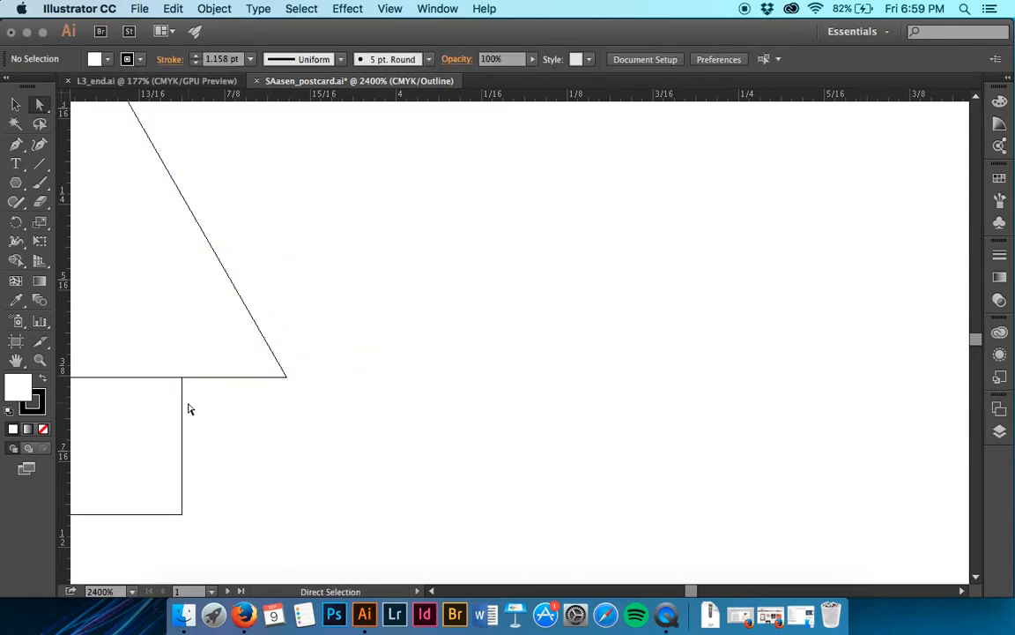
left_click(182, 401)
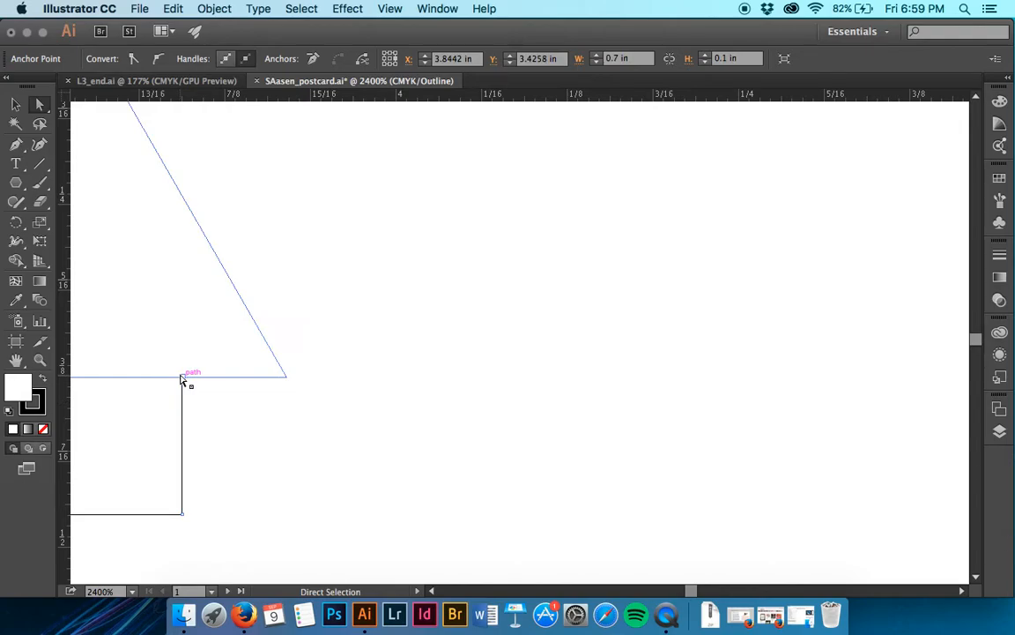
left_click_drag(181, 378, 211, 376)
key("super+z")
left_click(182, 388)
left_click(183, 380)
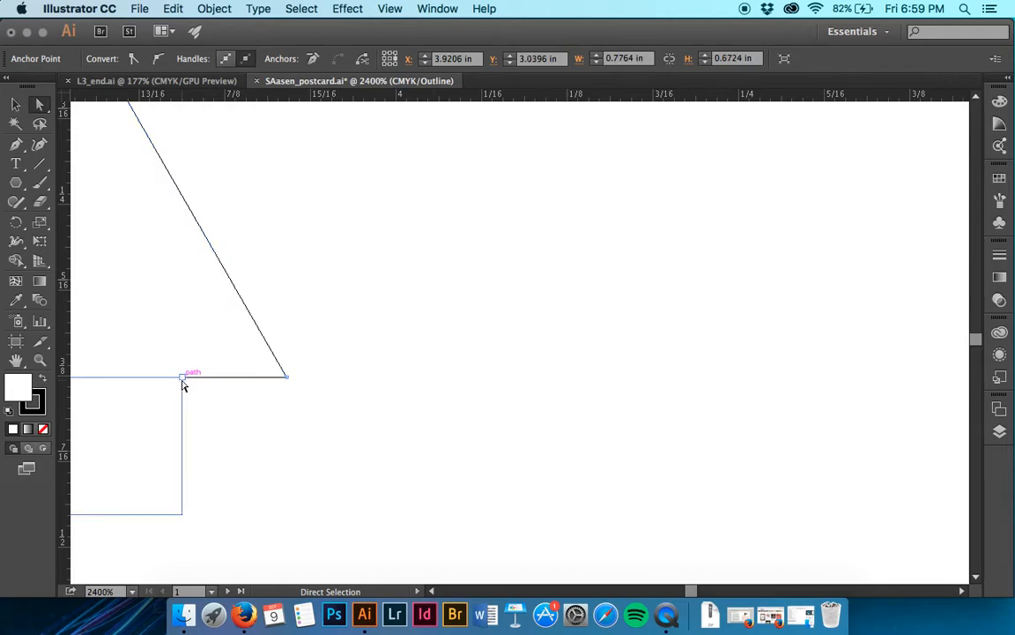
- Stretch only the rectangle's upper-right anchor along the triangle's base until it meets the triangle's lower-right corner
key("super+equal")
key("super+equal")
key("super+equal")
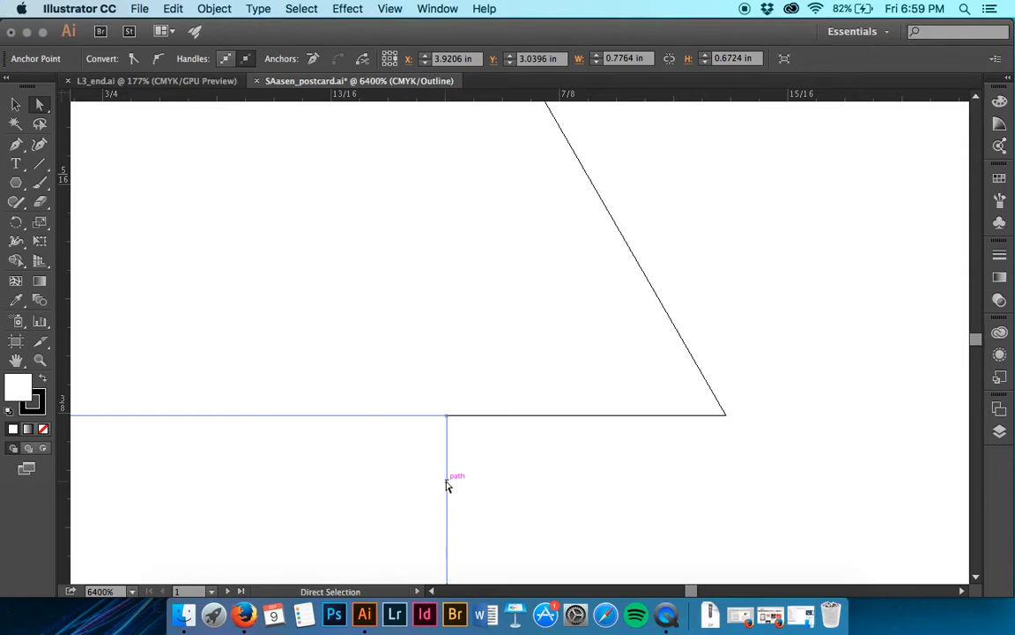
left_click(447, 484)
left_click(448, 422)
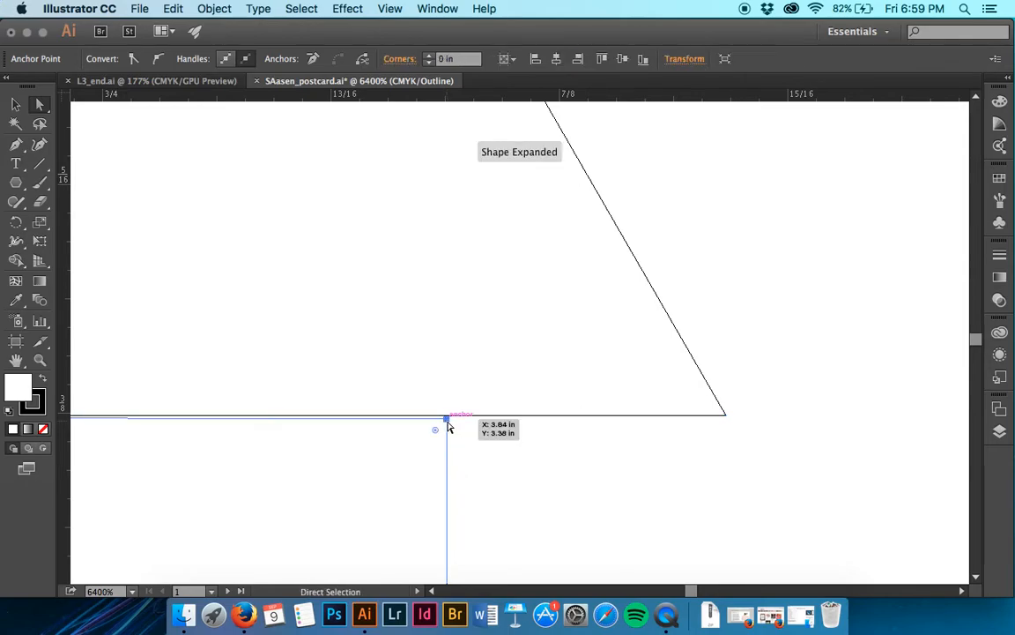
left_click_drag(447, 422, 726, 420)
- Align the triangle's lower-left anchor exactly with the rectangle's upper-left corner
scroll(726, 420, "left", 15)
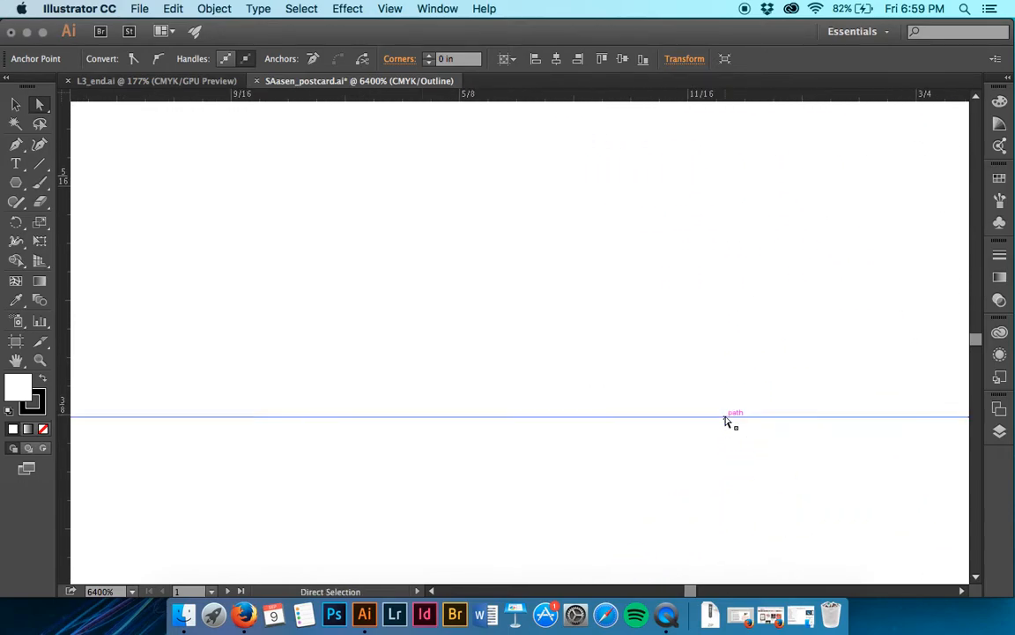
scroll(728, 421, "left", 10)
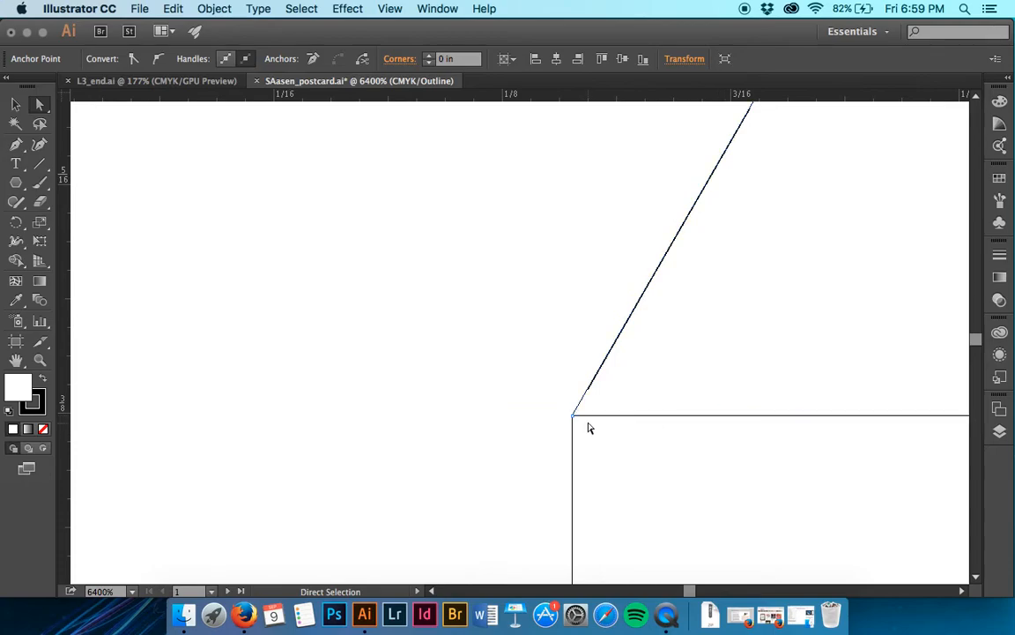
left_click(573, 419)
mouse_move(574, 423)
left_mouse_down()
mouse_move(580, 438)
mouse_move(576, 414)
left_mouse_up()
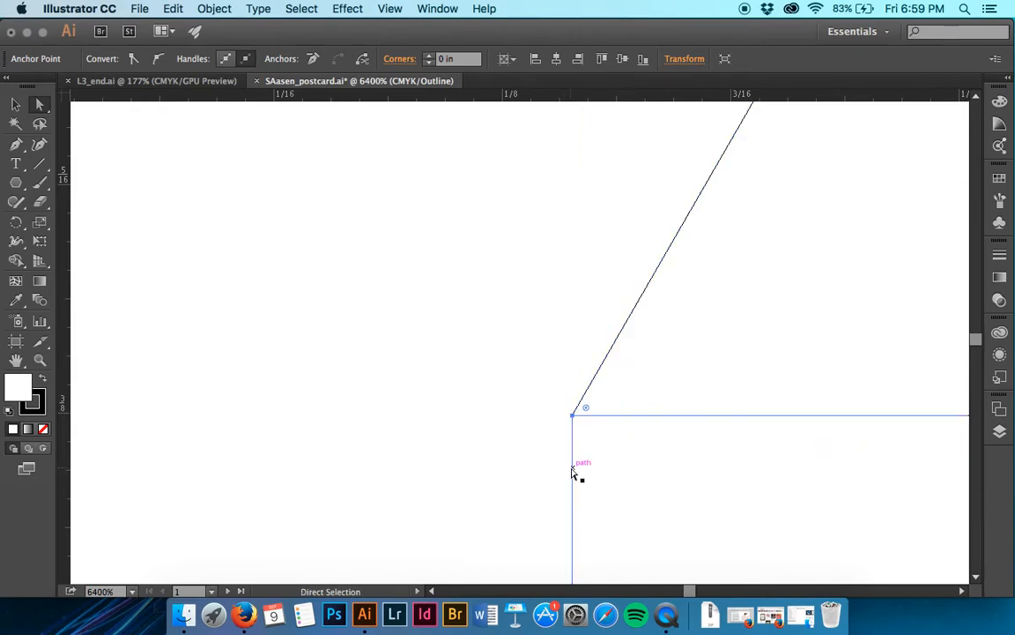
- Extend the rectangle's lower-right anchor outward so it lies directly beneath the upper-right corner, making that side vertical
left_click(574, 474)
scroll(572, 474, "down", 5)
scroll(572, 474, "down", 3)
scroll(572, 475, "left", 1)
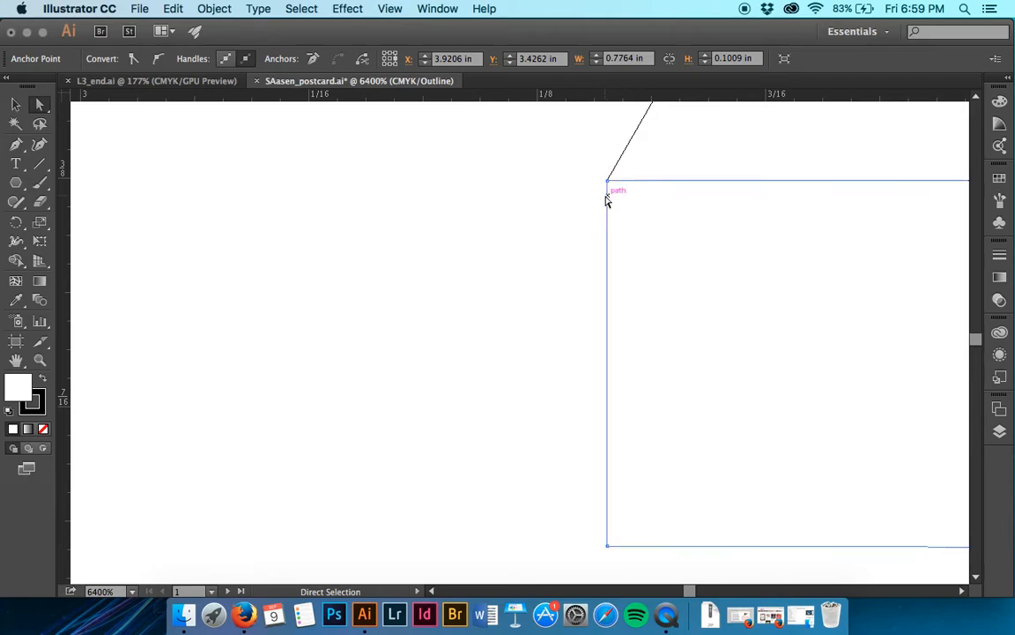
scroll(663, 229, "right", 10)
scroll(664, 229, "down", 1)
scroll(665, 232, "right", 8)
scroll(665, 232, "up", 1)
left_click_drag(455, 538, 737, 474)
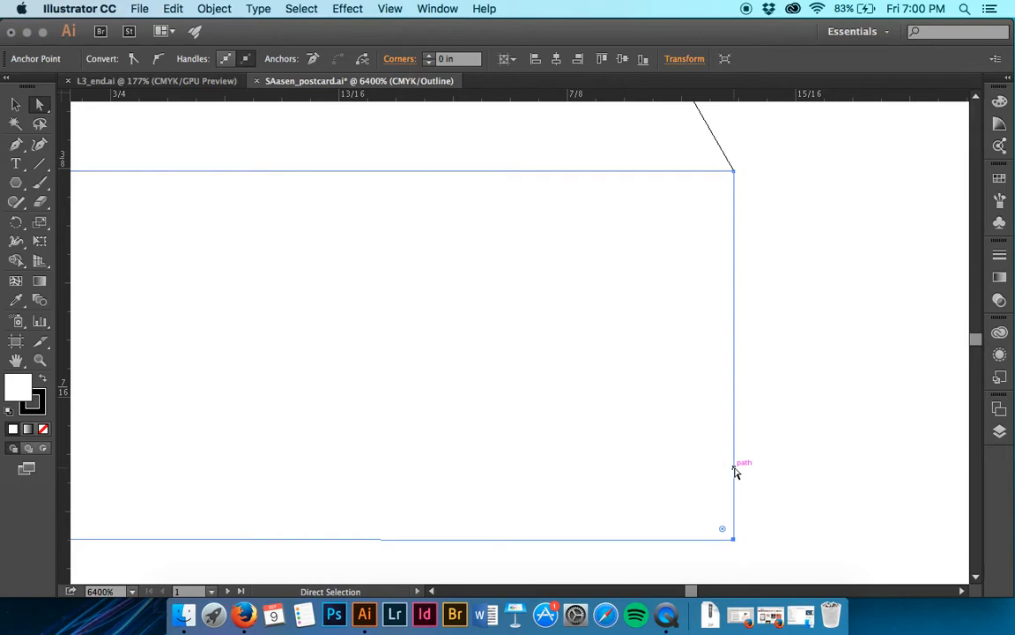
- Examine both corners where the triangle meets the rectangle and the overall fit of the two outlines
scroll(736, 473, "up", 5)
scroll(737, 473, "left", 2)
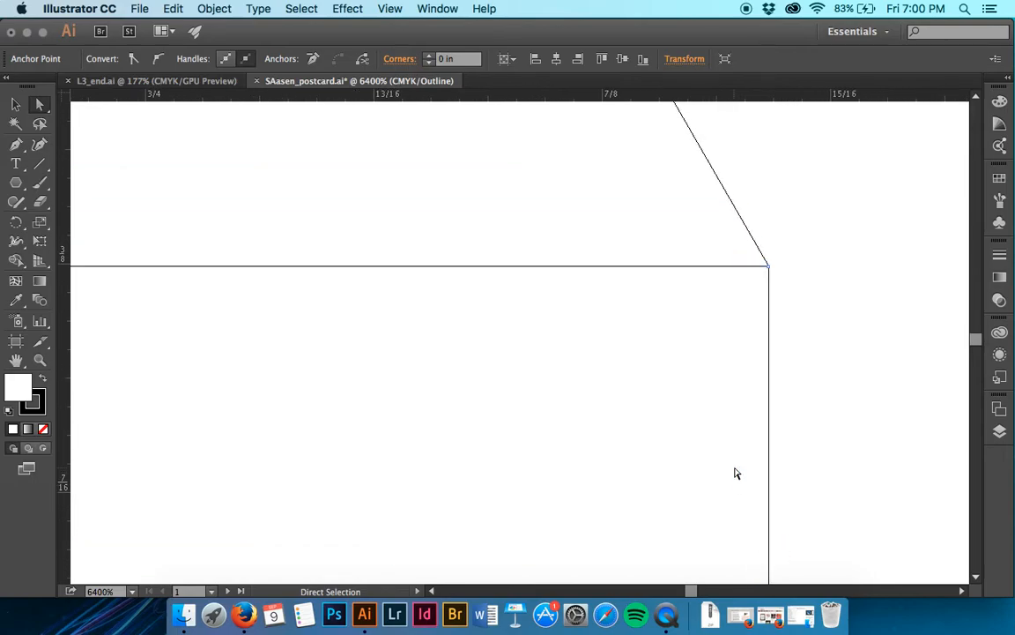
left_click(923, 427)
scroll(923, 426, "left", 10)
scroll(923, 427, "up", 1)
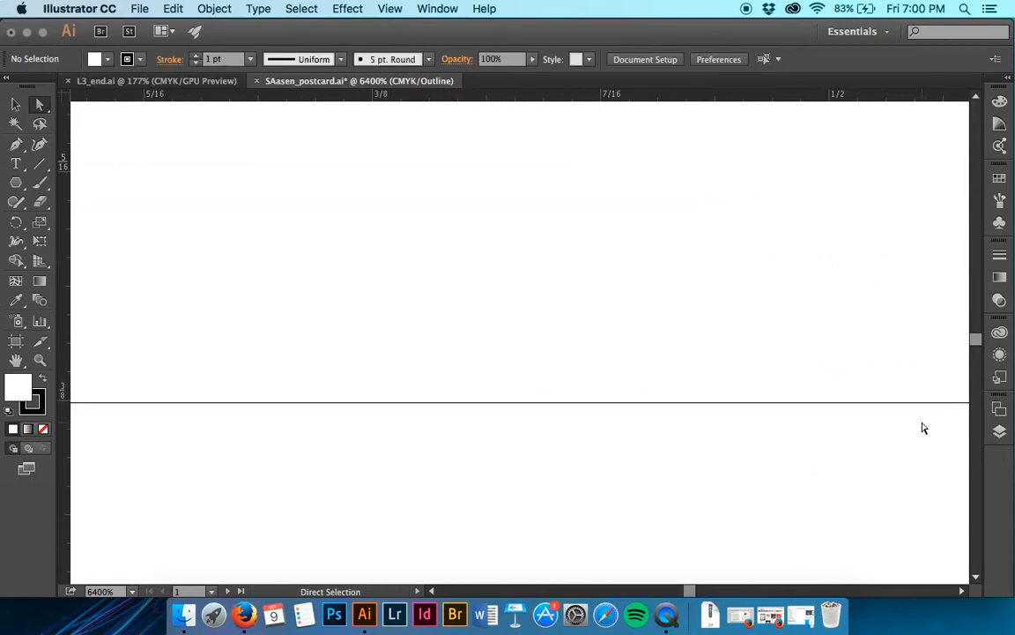
scroll(923, 426, "left", 10)
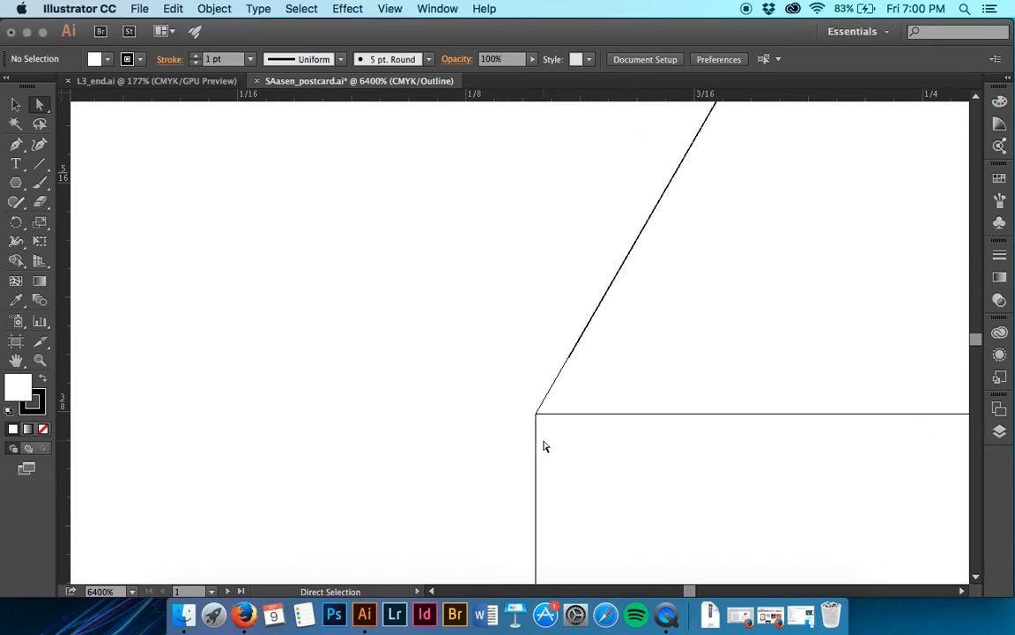
scroll(544, 446, "down", 3)
scroll(544, 446, "up", 3)
scroll(544, 446, "right", 4)
scroll(544, 446, "down", 3)
scroll(543, 446, "right", 5)
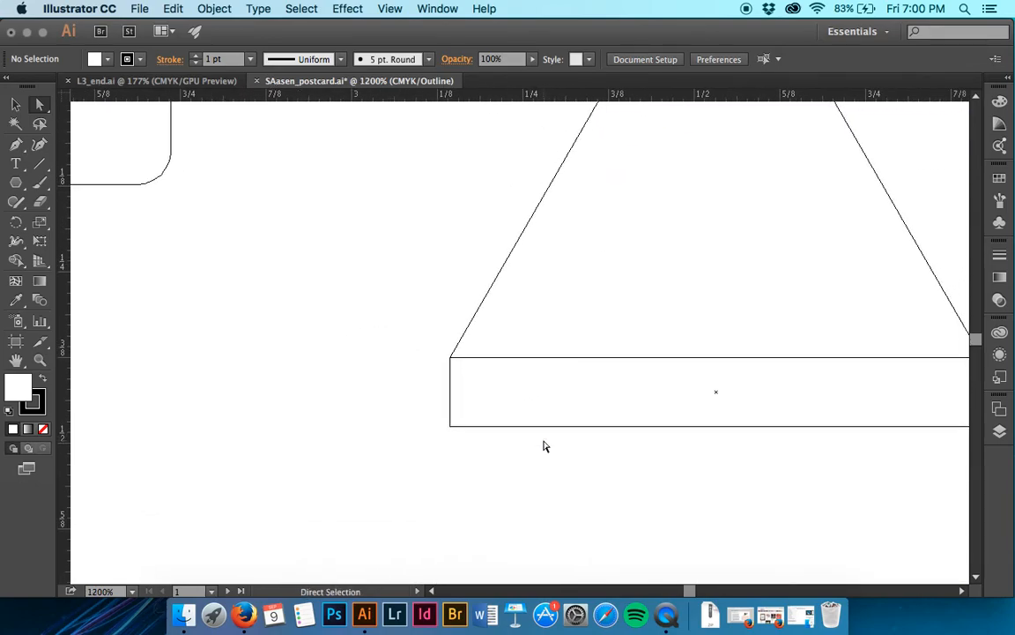
scroll(543, 446, "up", 3)
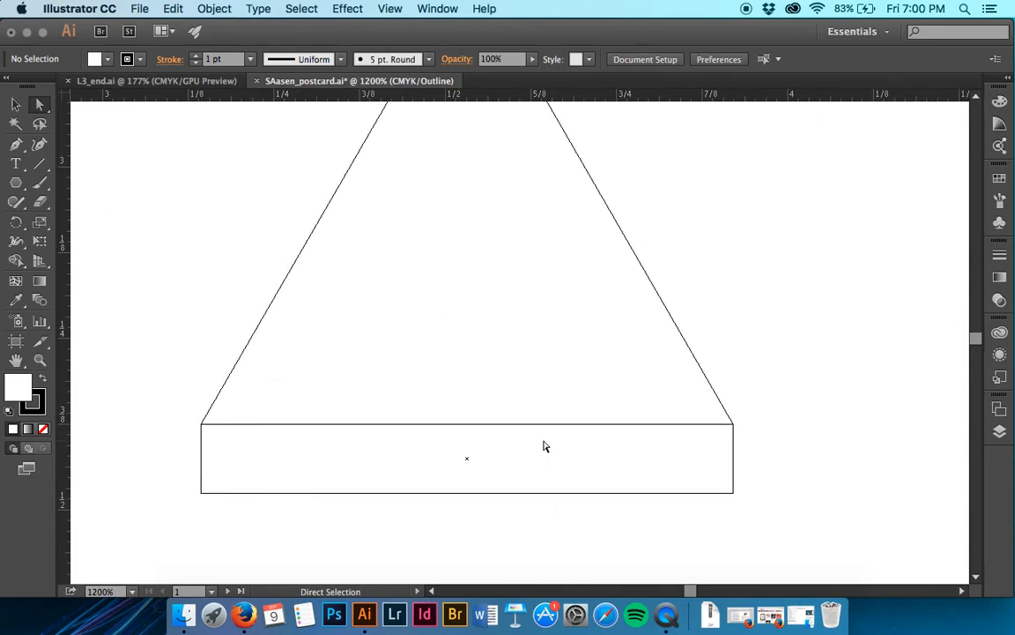
- Return the artwork to preview display and leave nothing selected
left_click(388, 9)
left_click(388, 29)
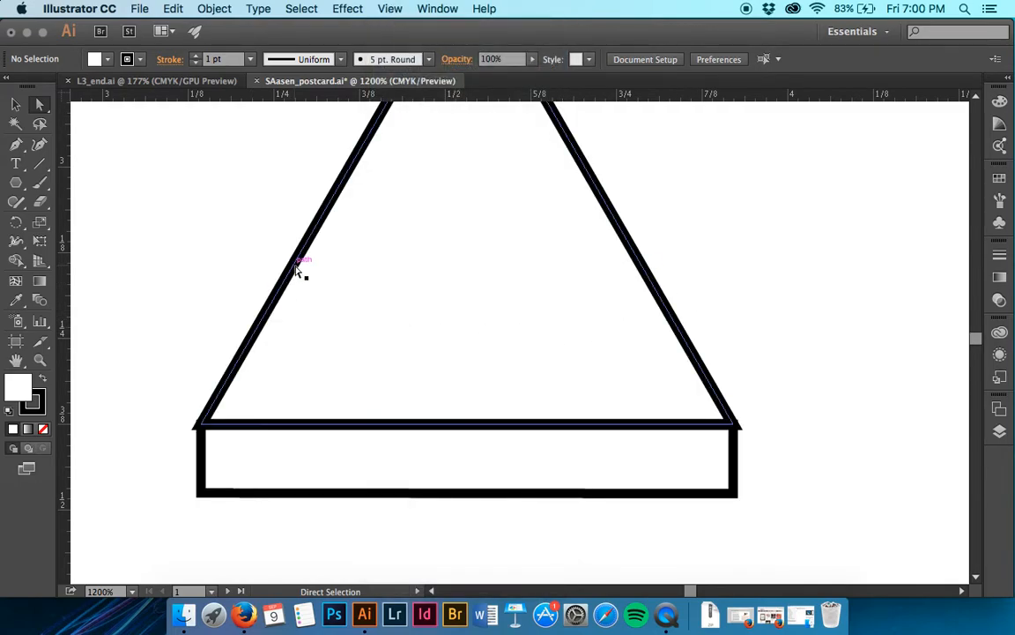
left_click(297, 270)
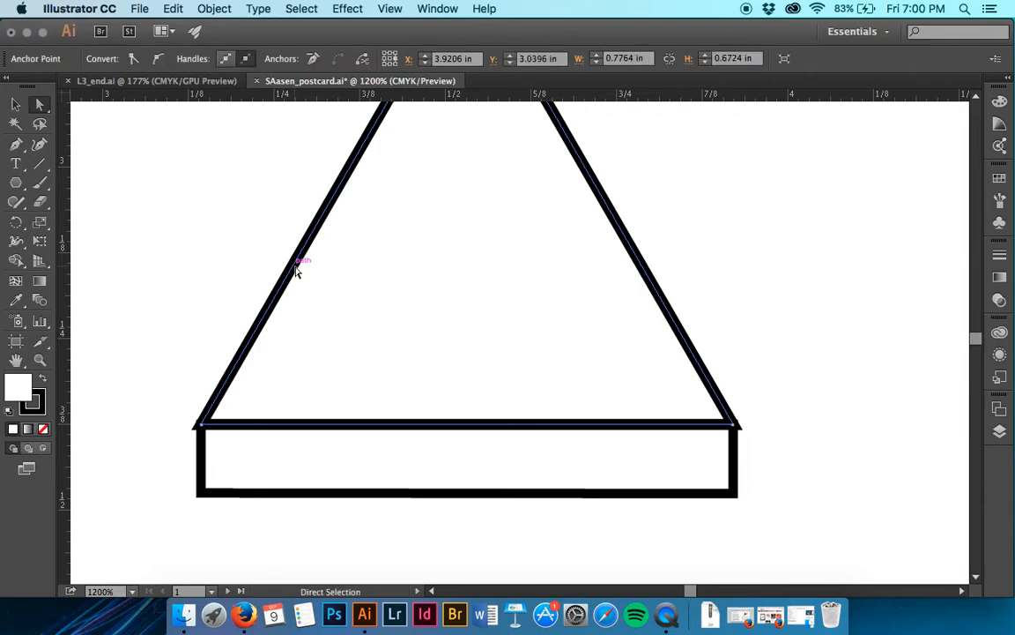
left_click(198, 226)
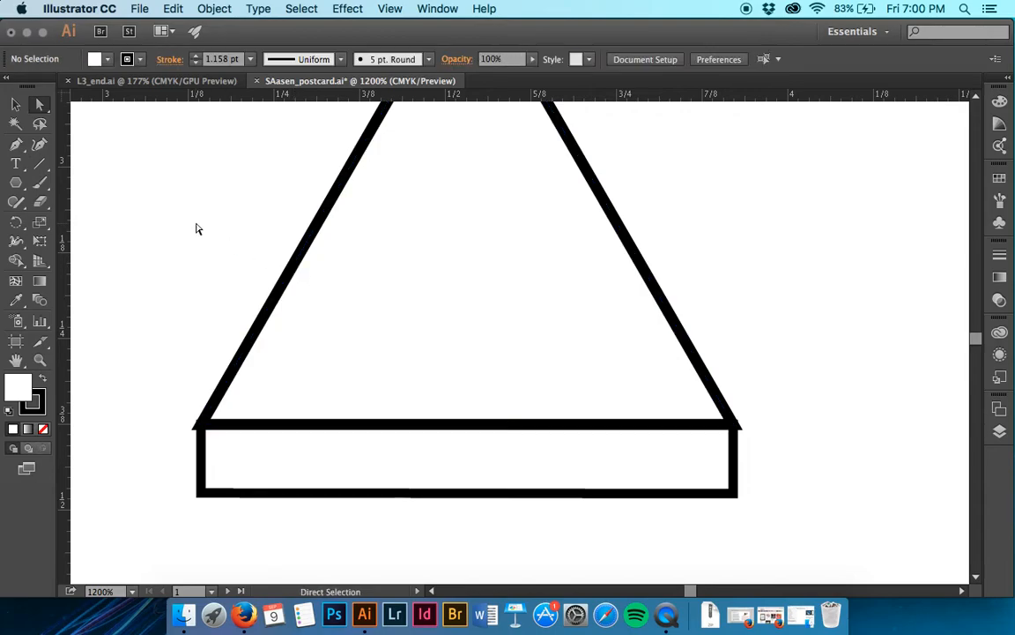
- Select the triangle above the base rectangle and align its stroke to the inside of the path
key("v")
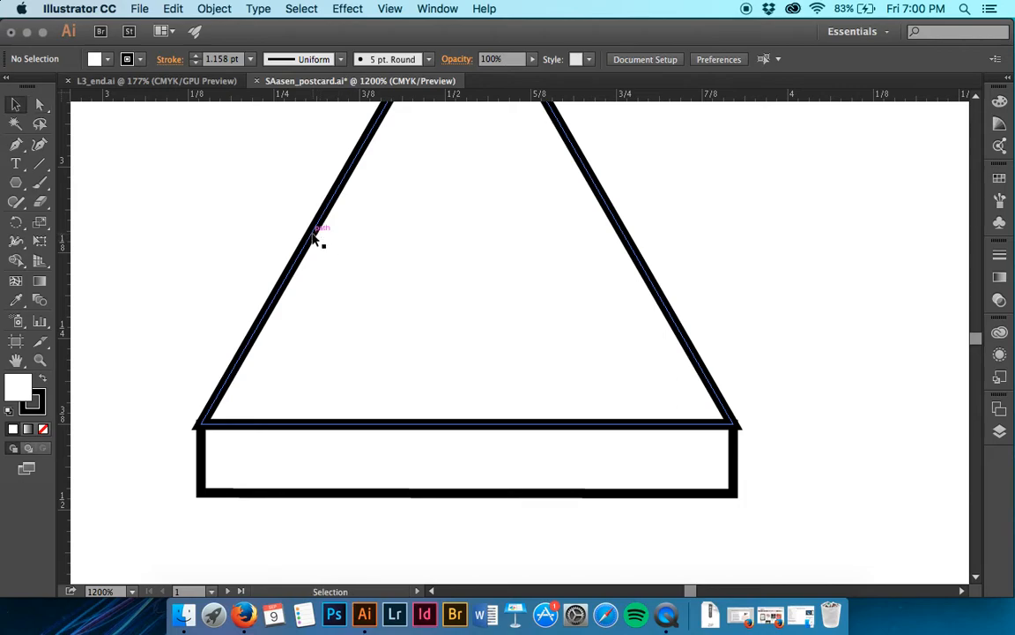
left_click(314, 236)
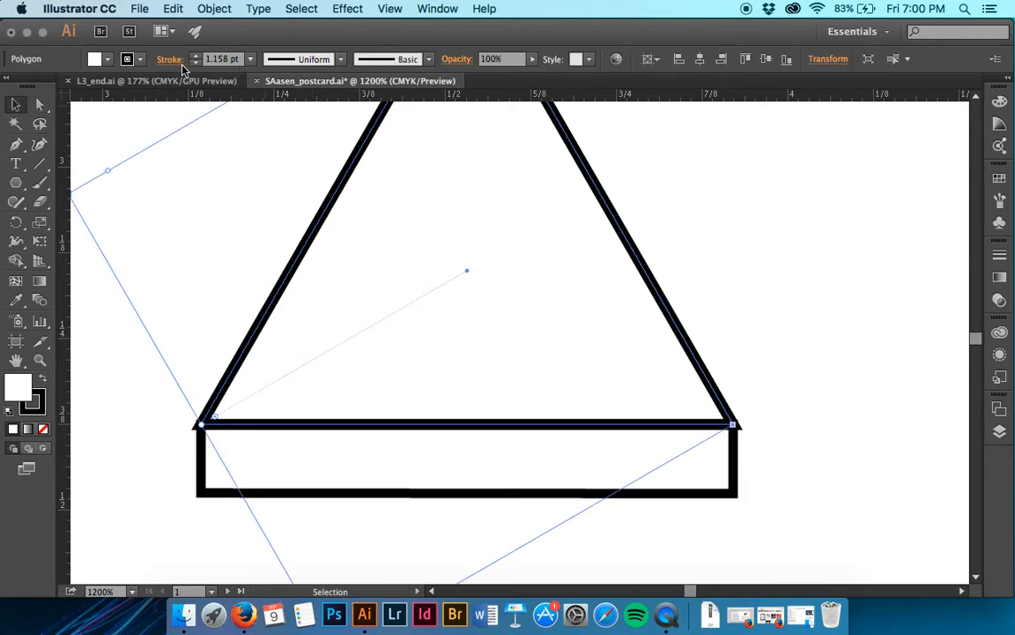
double_click(220, 58)
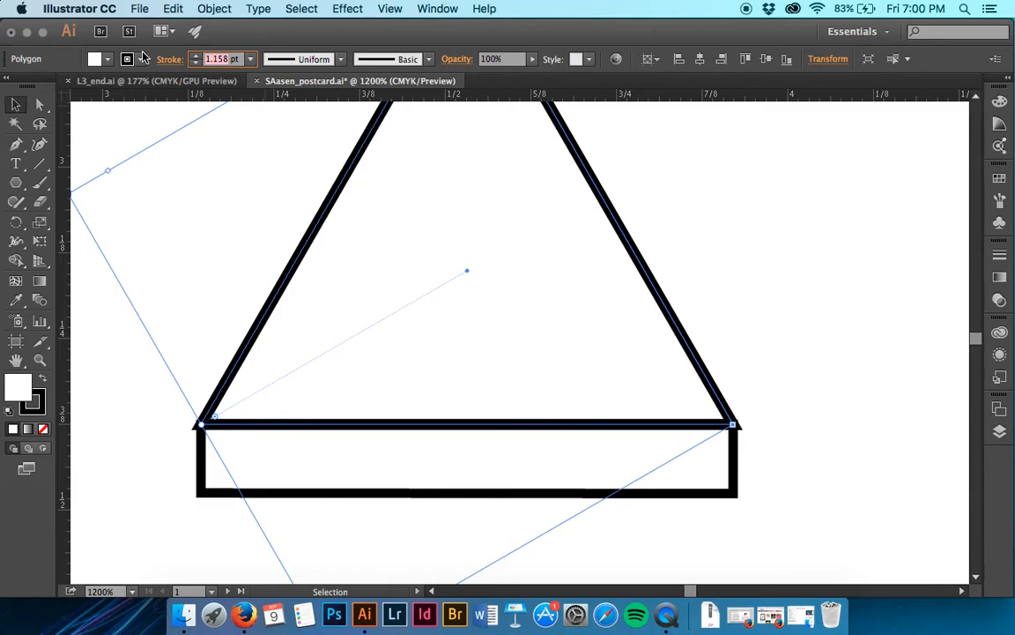
left_click(177, 60)
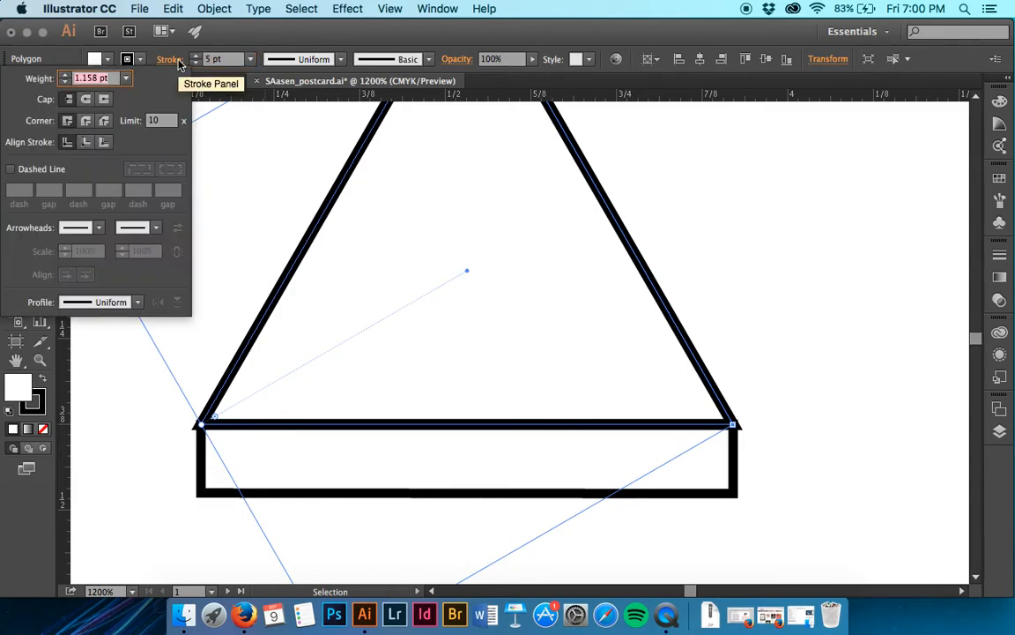
left_click(87, 144)
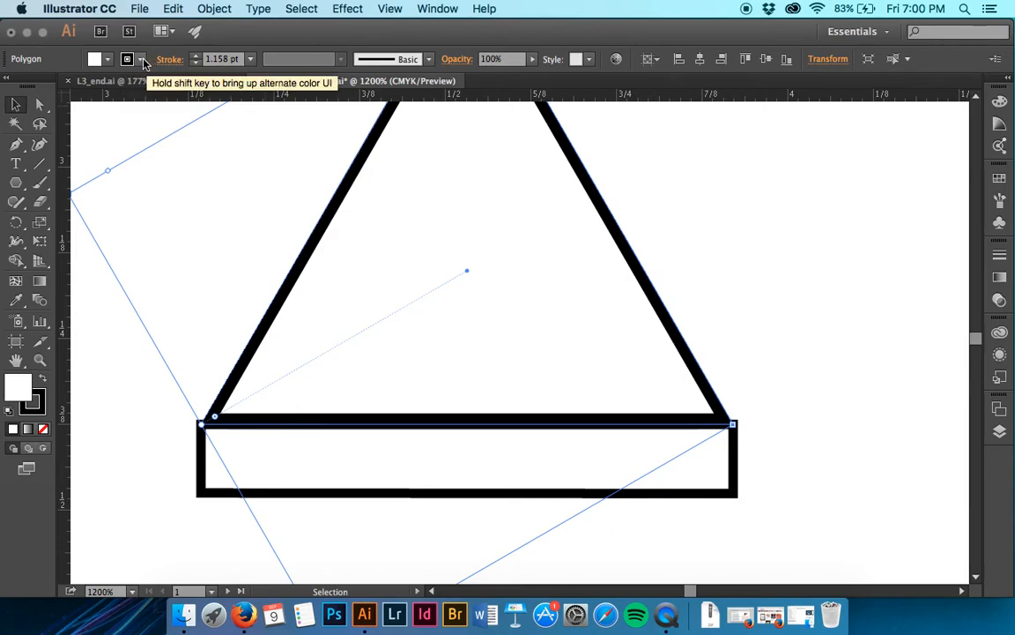
- Give the triangle a dark grey stroke and a black fill
left_click(142, 59)
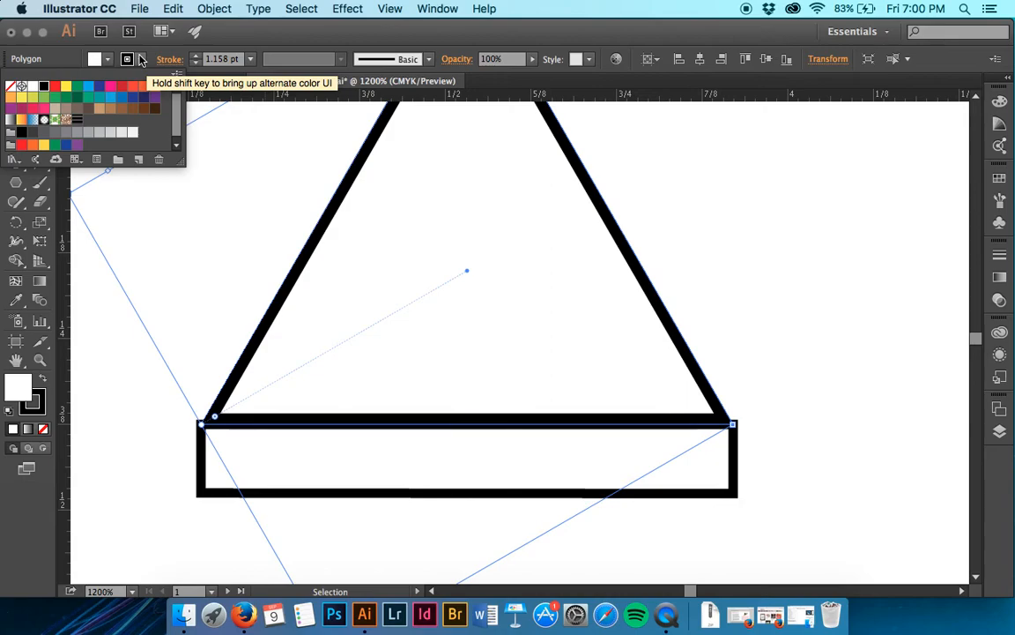
left_click(43, 131)
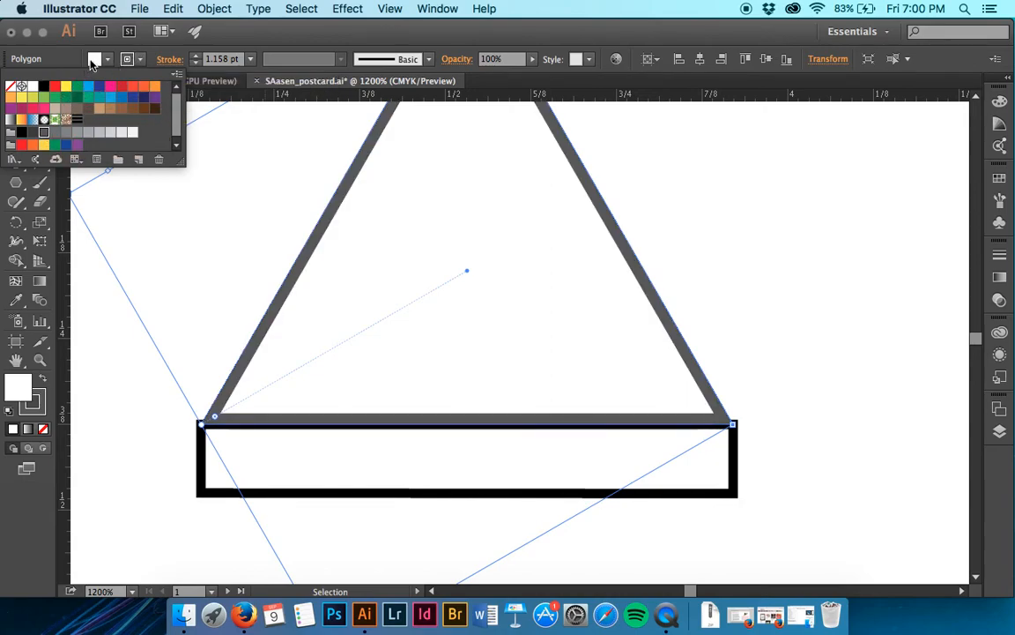
left_click(94, 59)
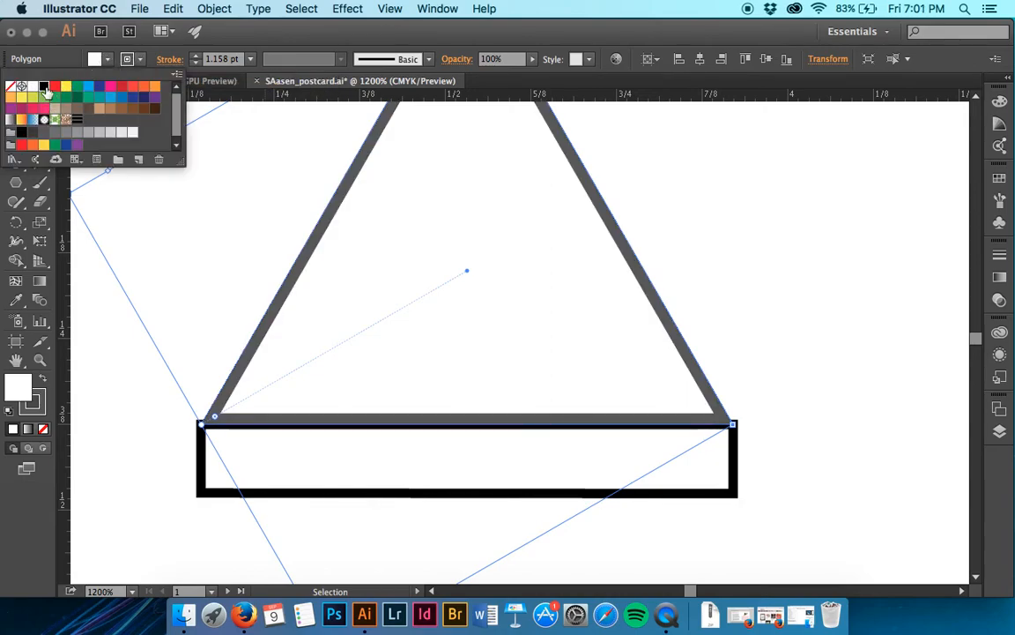
left_click(44, 88)
- Set the base rectangle's stroke weight to 0, fill it with black and deselect it
scroll(763, 271, "up", 4)
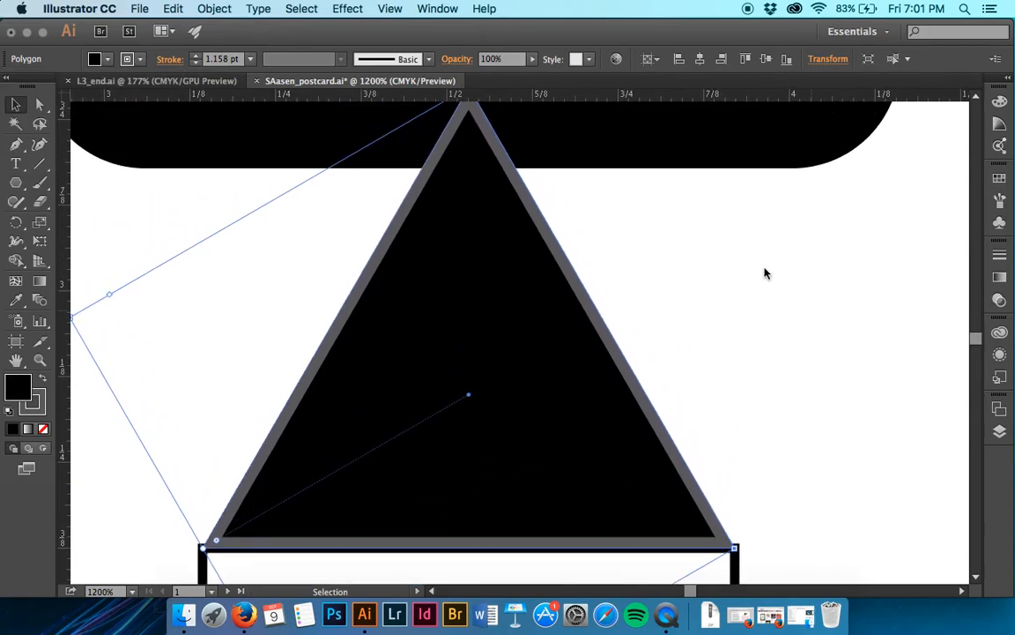
scroll(765, 274, "down", 5)
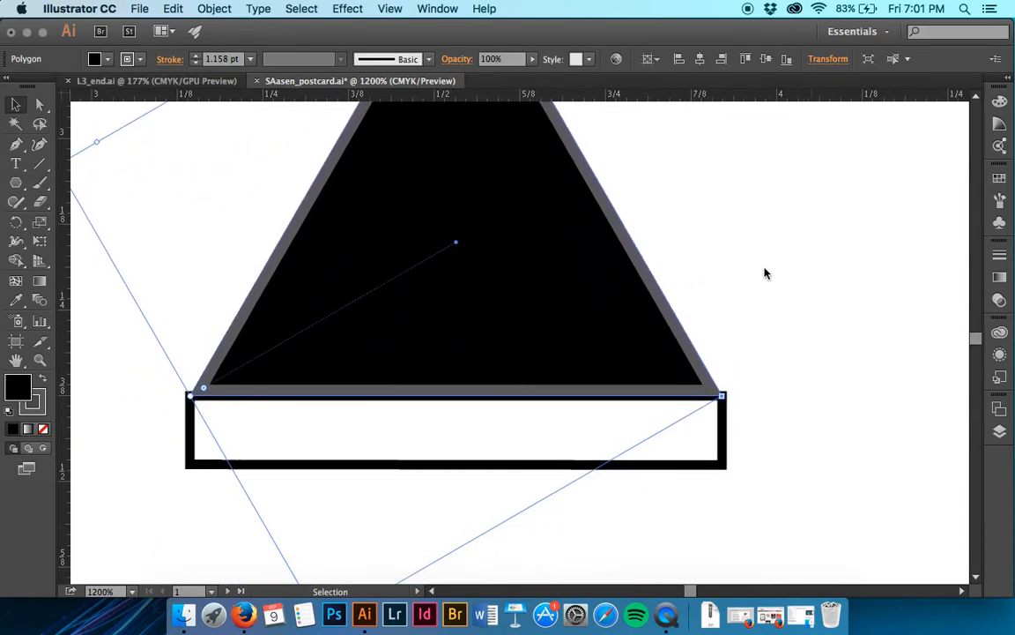
left_click(724, 434)
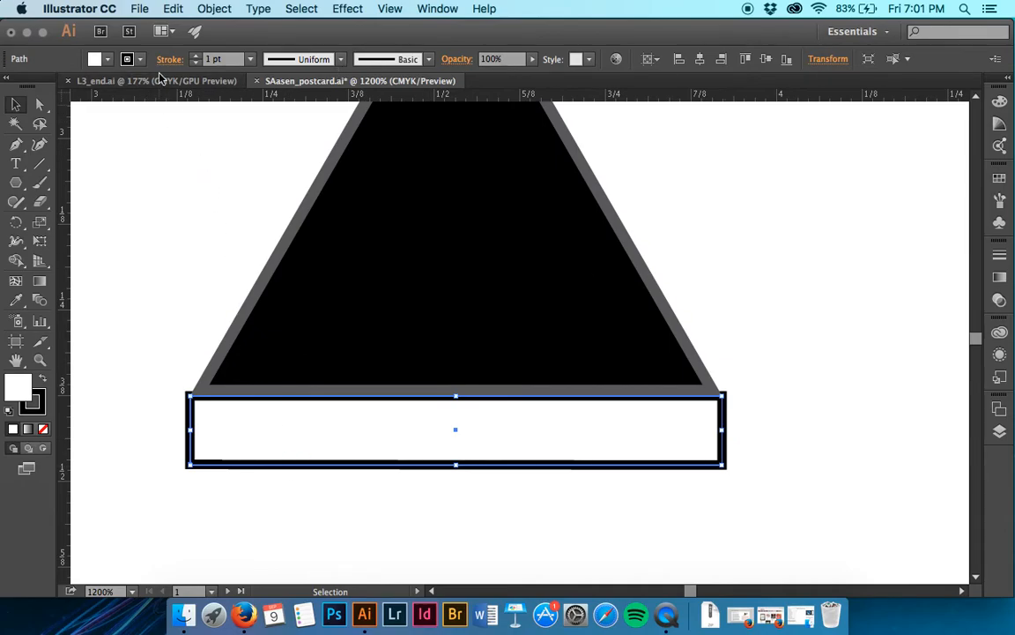
left_click_drag(213, 59, 182, 58)
type("0")
key("Return")
left_click(105, 60)
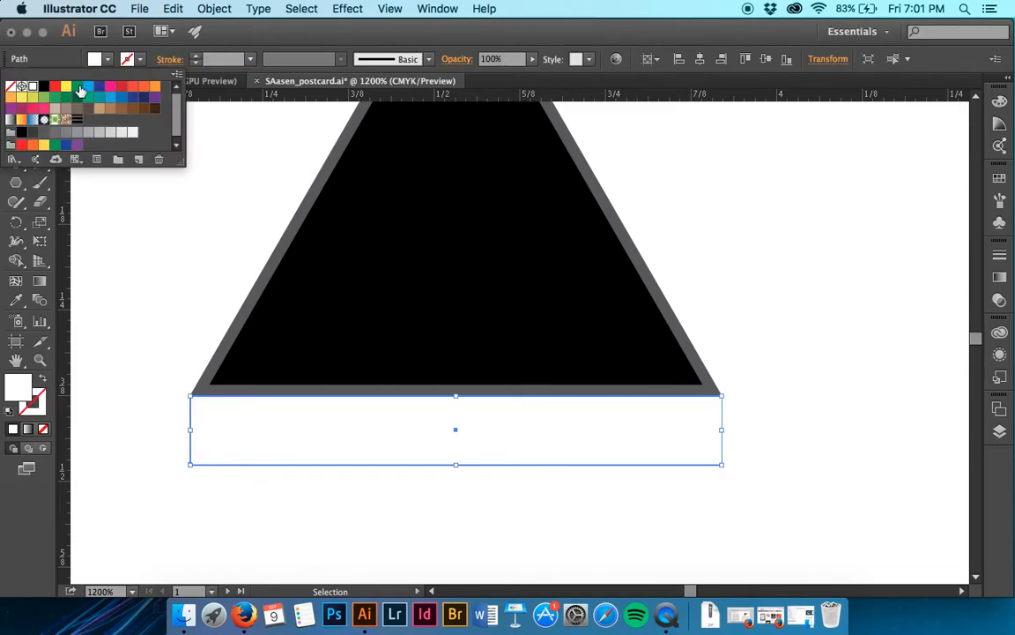
left_click(44, 86)
left_click(146, 297)
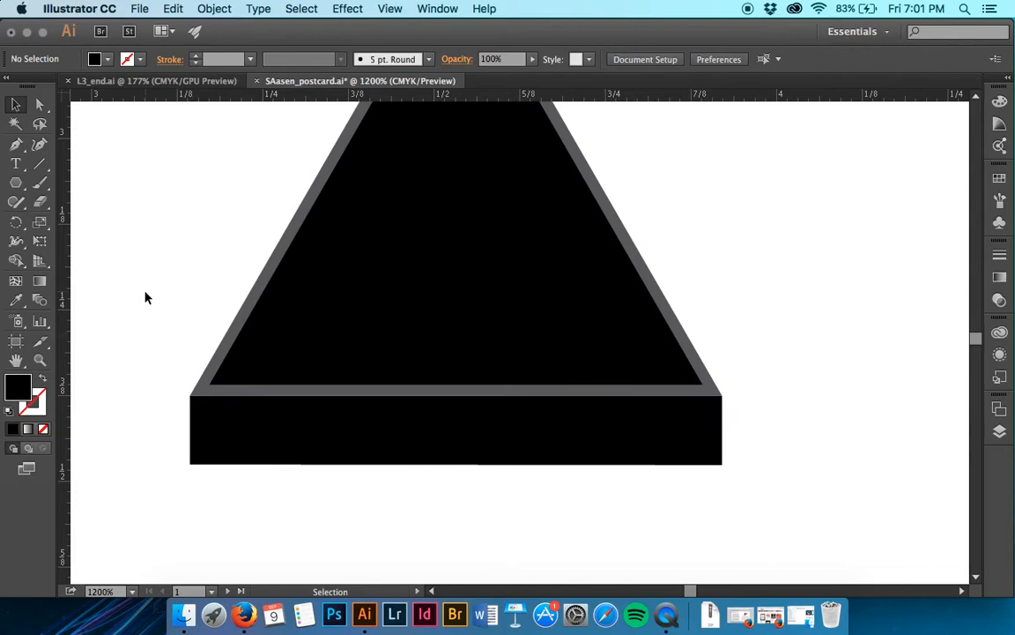
- Select the triangle and base rectangle together and send both to the back, behind the rounded satellite body
scroll(325, 361, "up", 4)
scroll(330, 276, "down", 3)
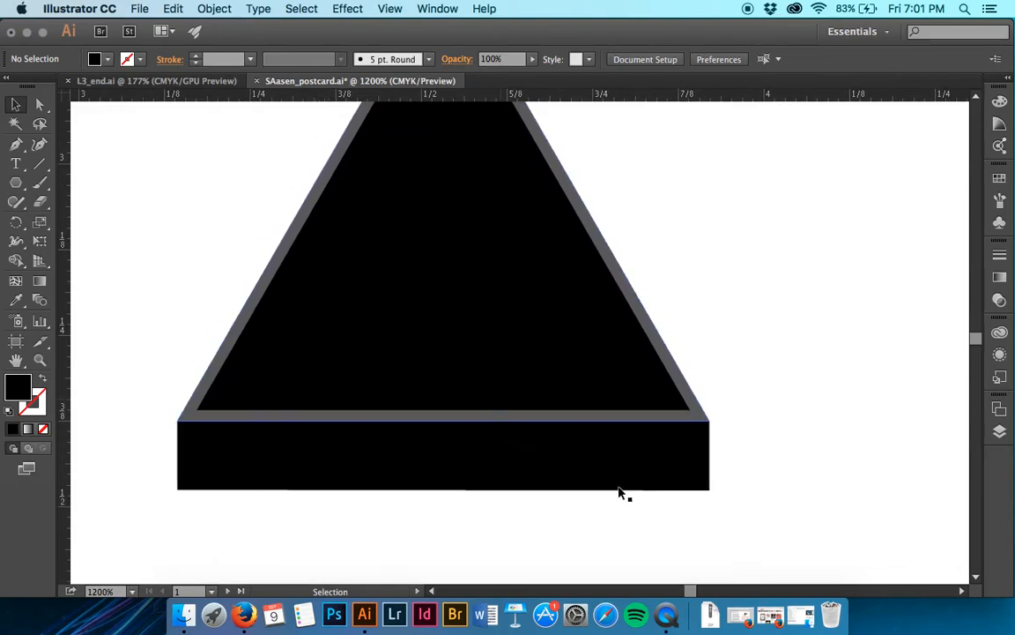
left_click_drag(645, 521, 262, 141)
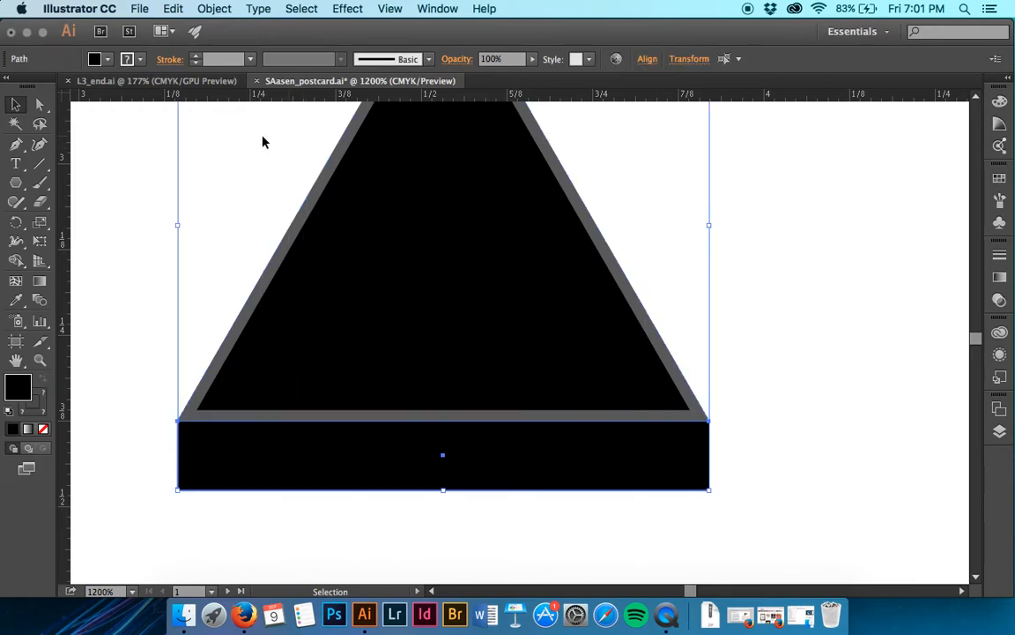
scroll(263, 139, "up", 3)
left_click(213, 9)
mouse_move(199, 42)
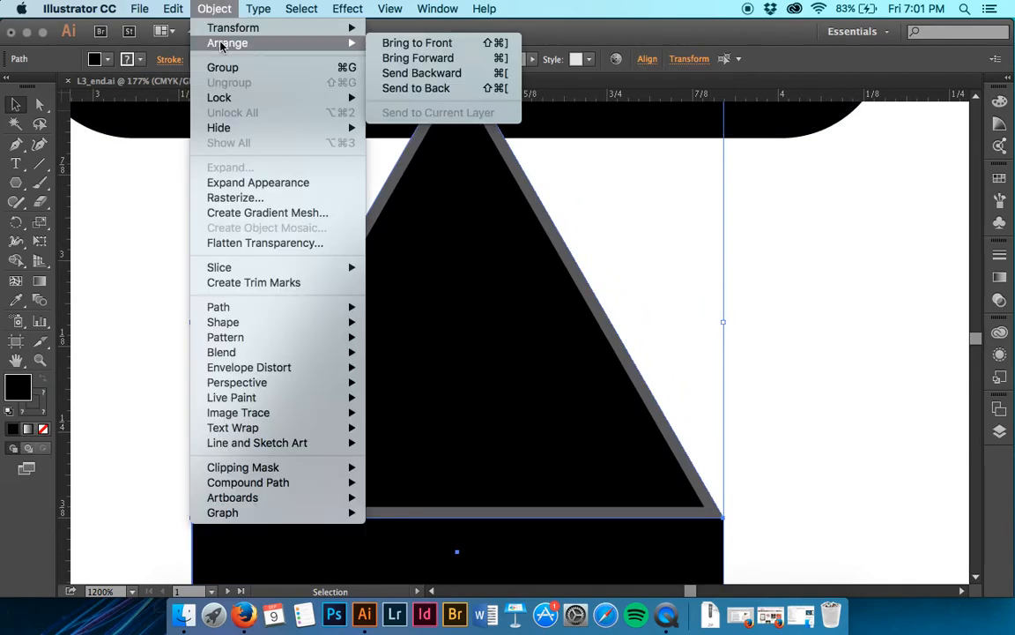
left_click(408, 89)
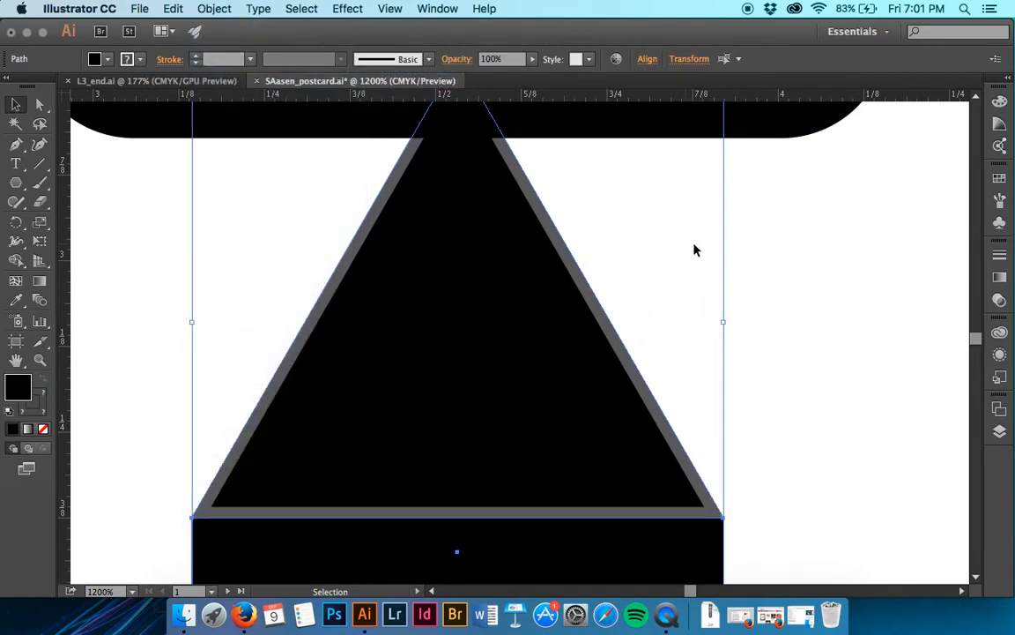
left_click(797, 277)
- Nudge the triangle and base down together until the inner black tip meets the body's lower edge, leaving them deselected
scroll(798, 277, "down", 3)
left_click_drag(598, 482, 528, 335)
key("Down")
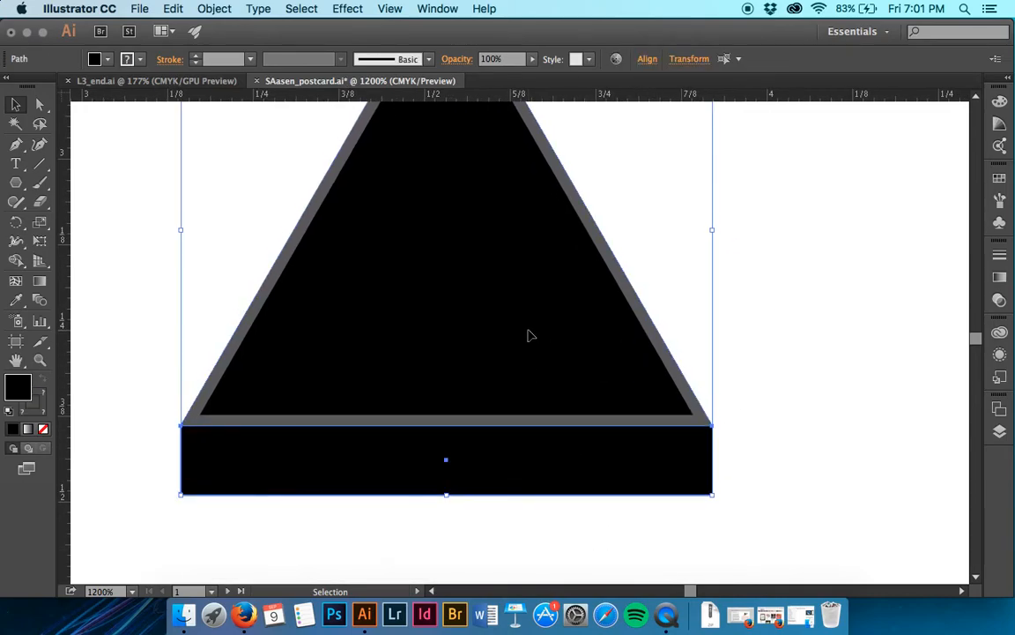
scroll(530, 335, "up", 5)
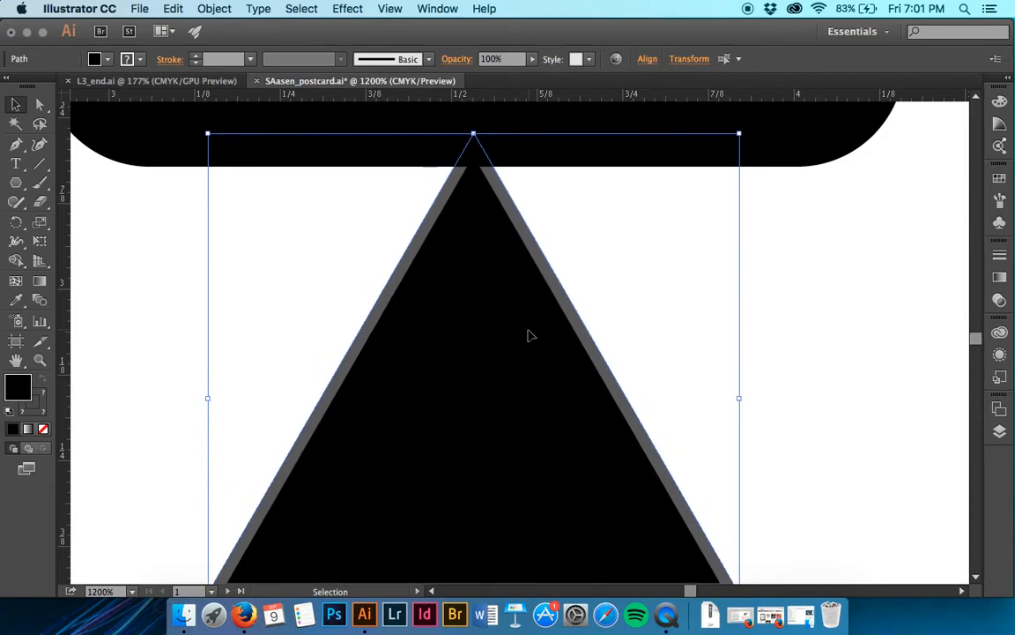
key("Down")
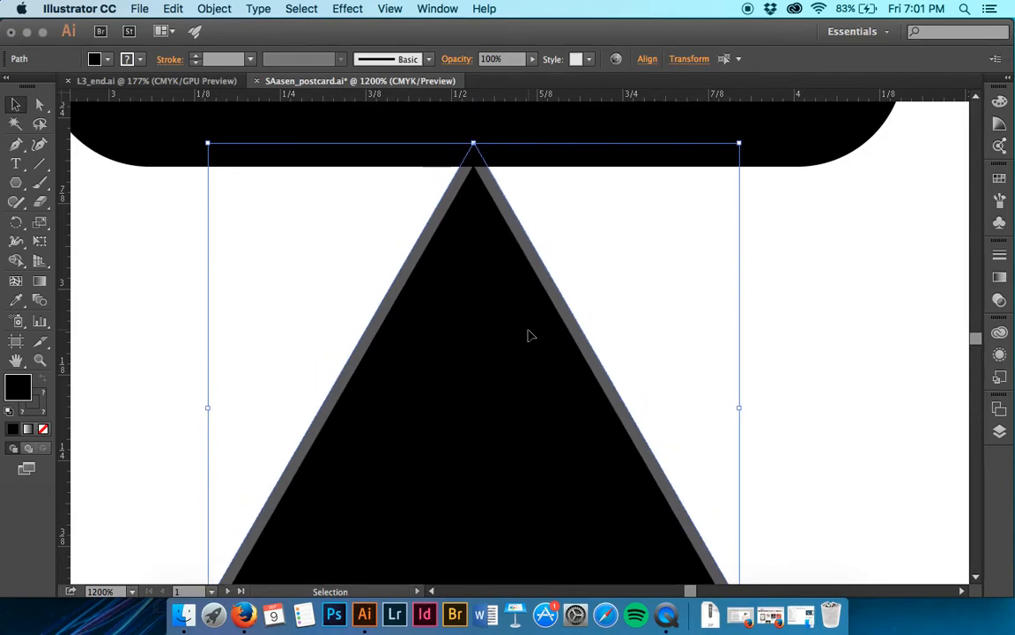
key("Down")
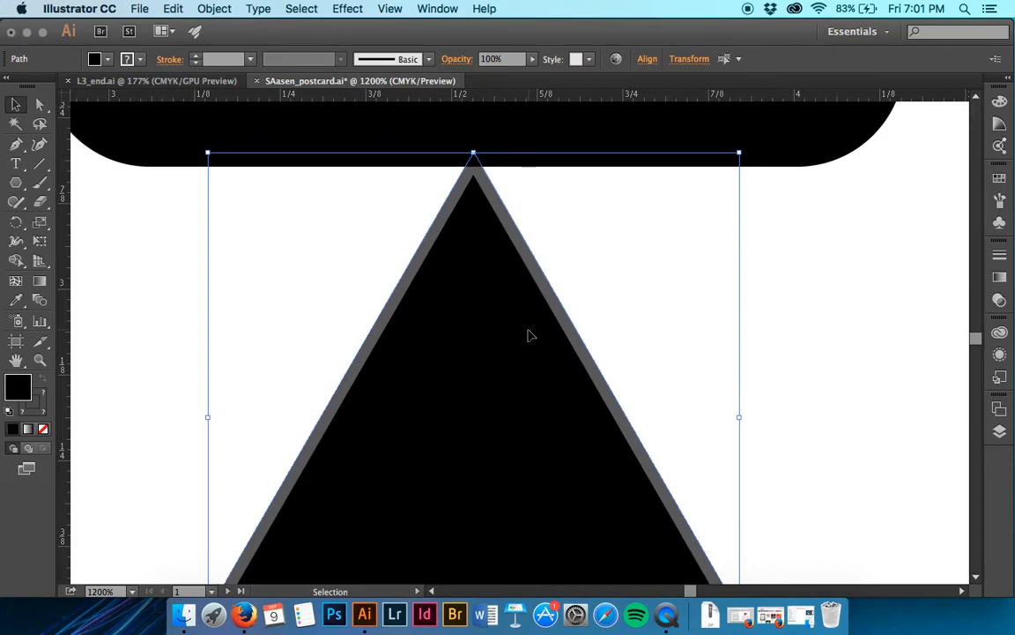
key("Up")
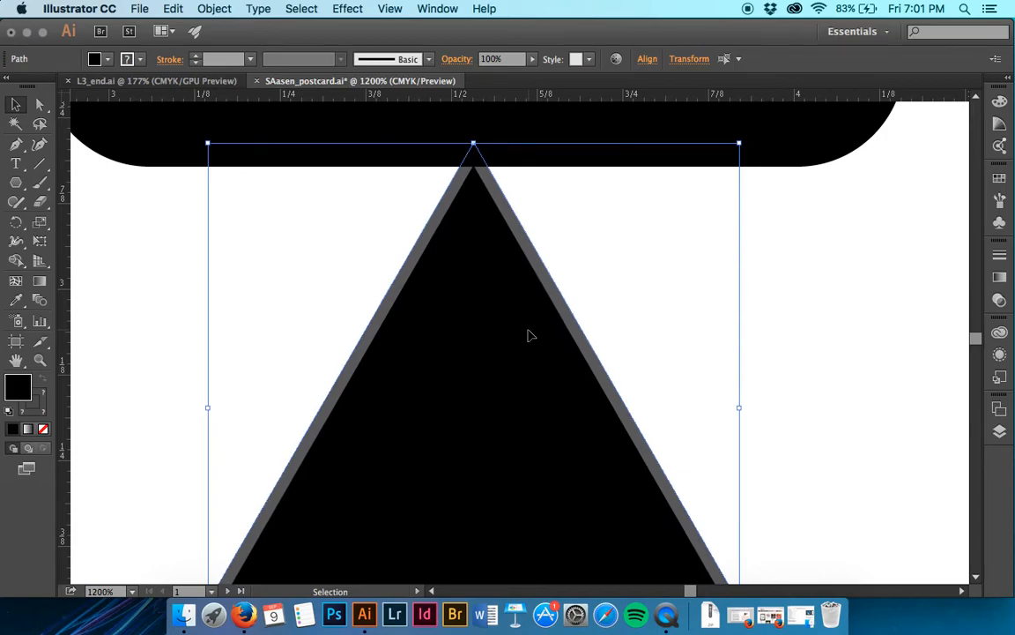
left_click(818, 245)
- Increase the triangle's dark grey stroke weight to 5 pt
left_click(537, 253)
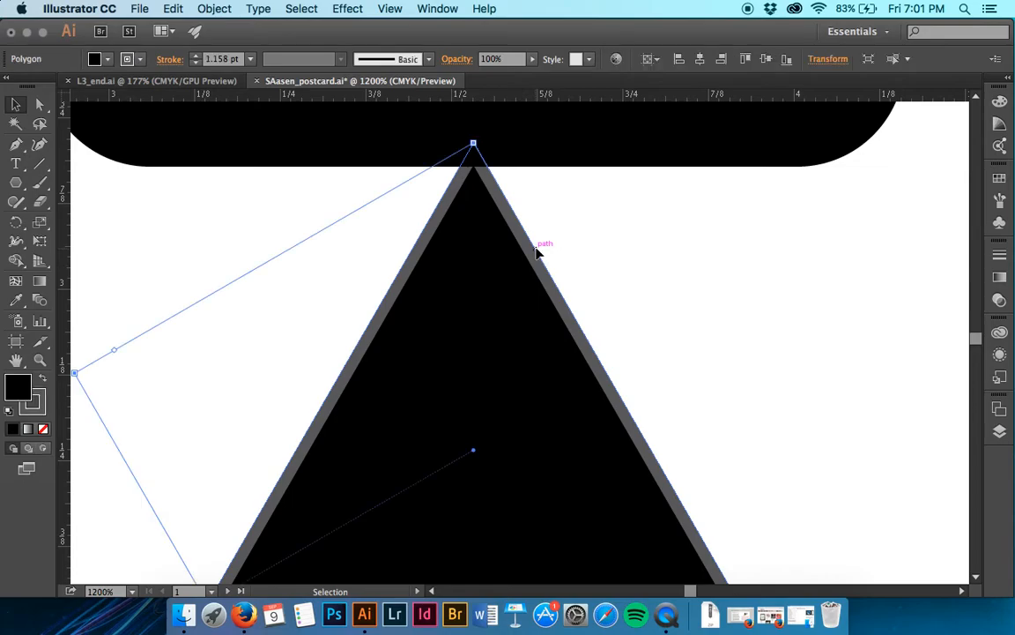
left_click(167, 59)
left_click(78, 78)
left_click_drag(95, 78, 21, 83)
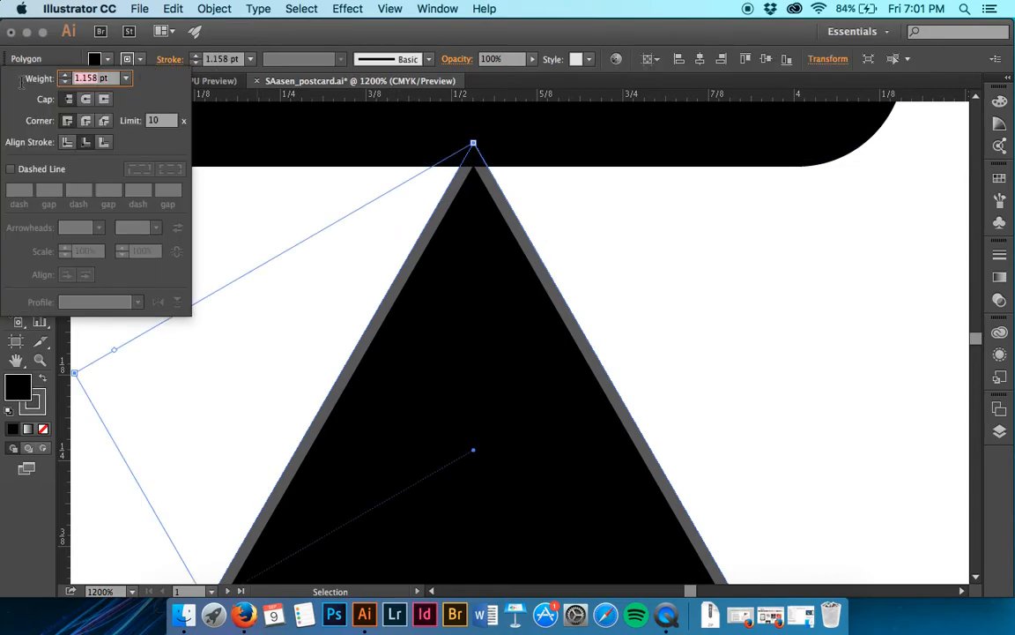
type("5")
key("Return")
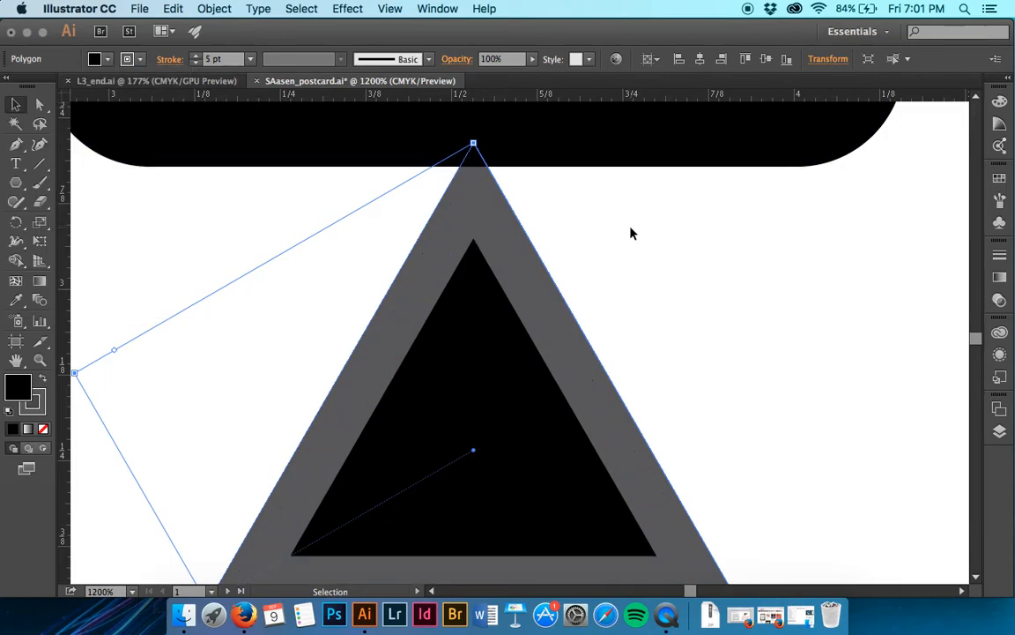
left_click(607, 261)
- Nudge the triangle and base up together so the inner black tip sits just below the body, and deselect them
scroll(606, 261, "down", 3)
left_click(449, 385)
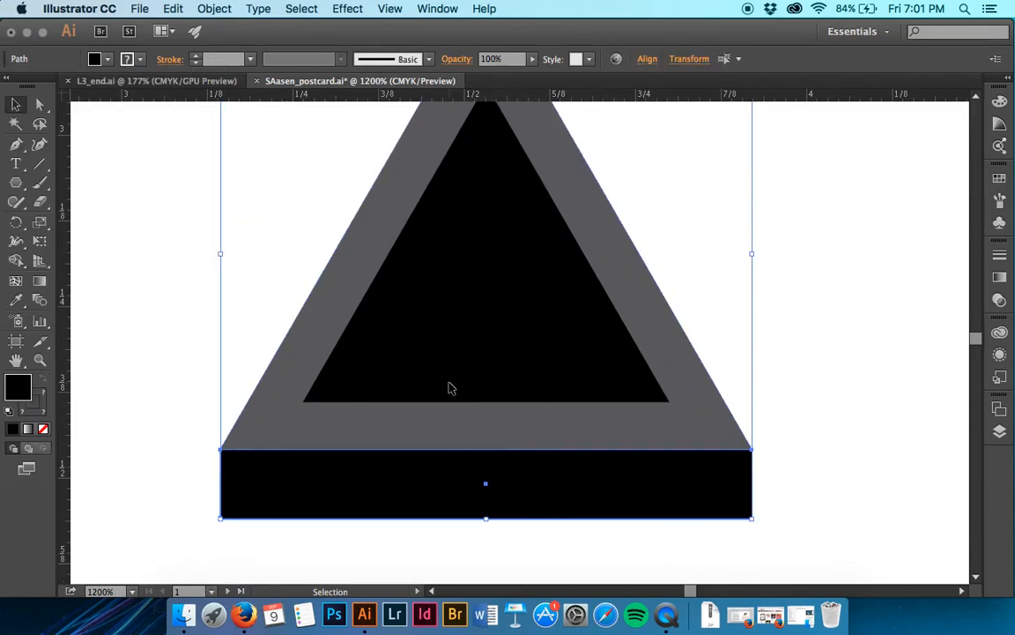
scroll(450, 388, "up", 3)
scroll(450, 386, "up", 1)
key("Up")
key("Up")
key("Up")
key("Up")
key("Up")
key("Up")
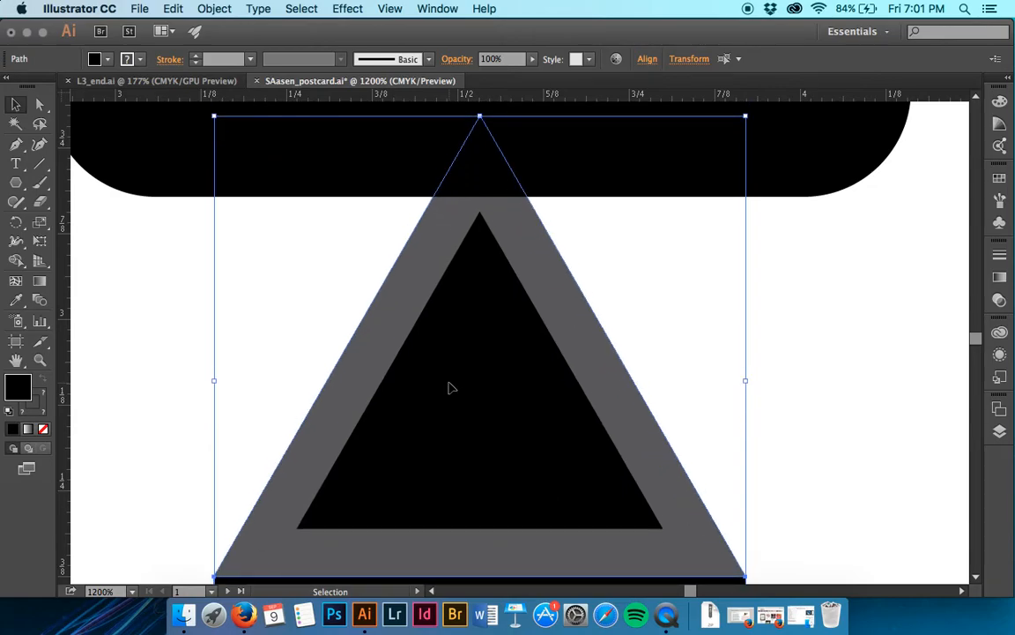
left_click(861, 351)
- Select every piece of the satellite, including both solar panels, and open the Transform Each settings
key("super+minus")
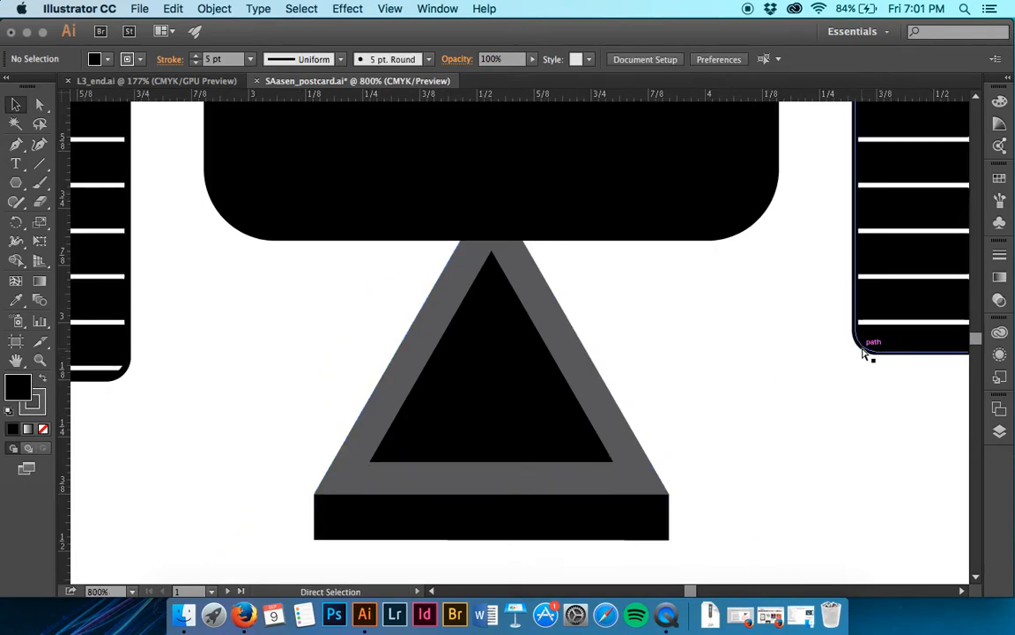
key("super+minus")
key("super+minus")
key("super+minus")
key("super+minus")
key("super+minus")
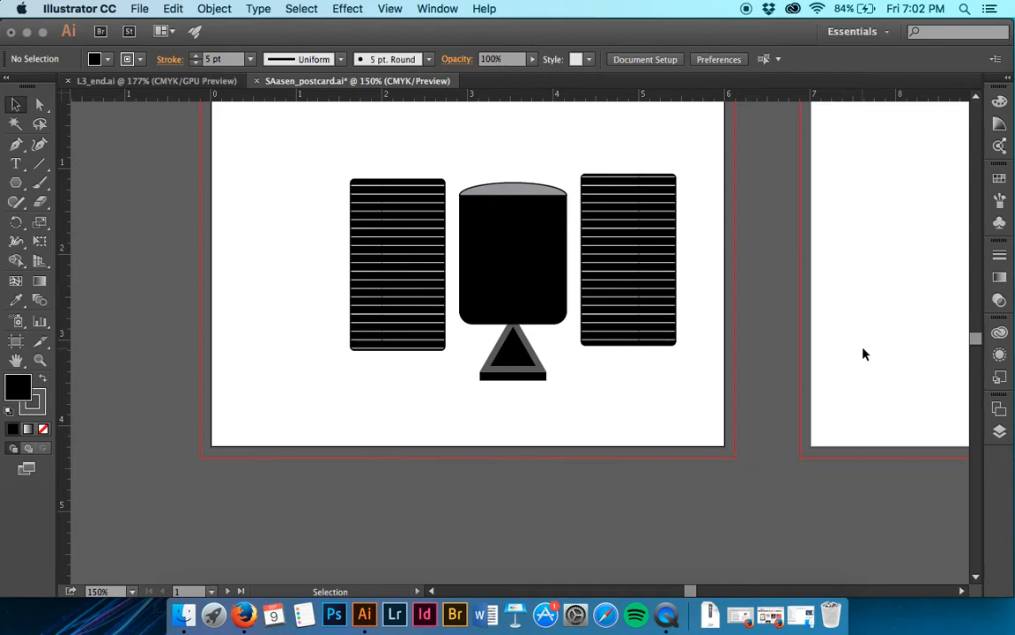
scroll(599, 274, "up", 5)
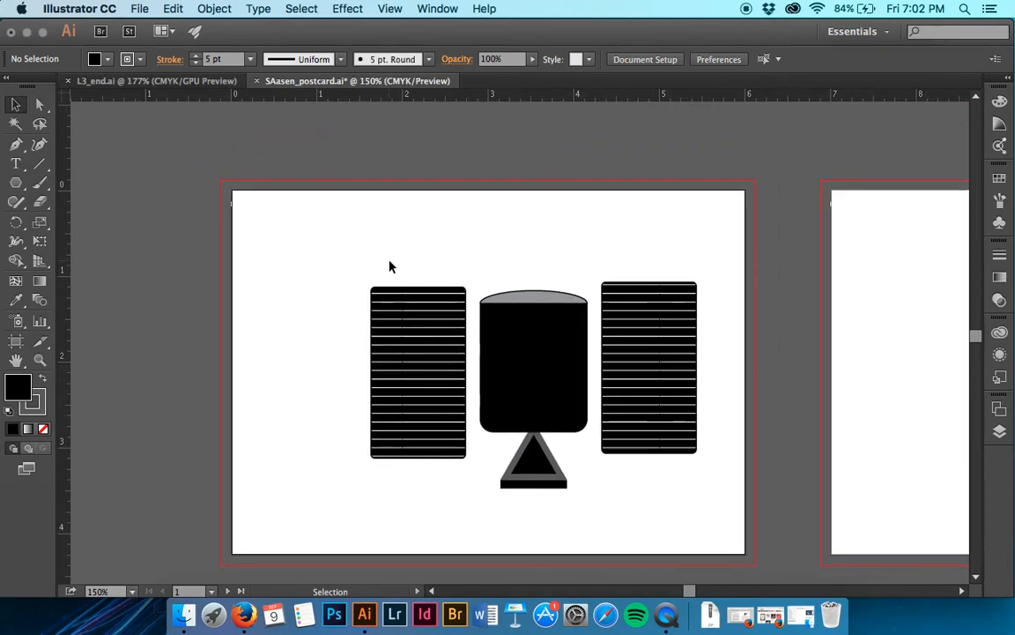
left_click_drag(353, 255, 716, 516)
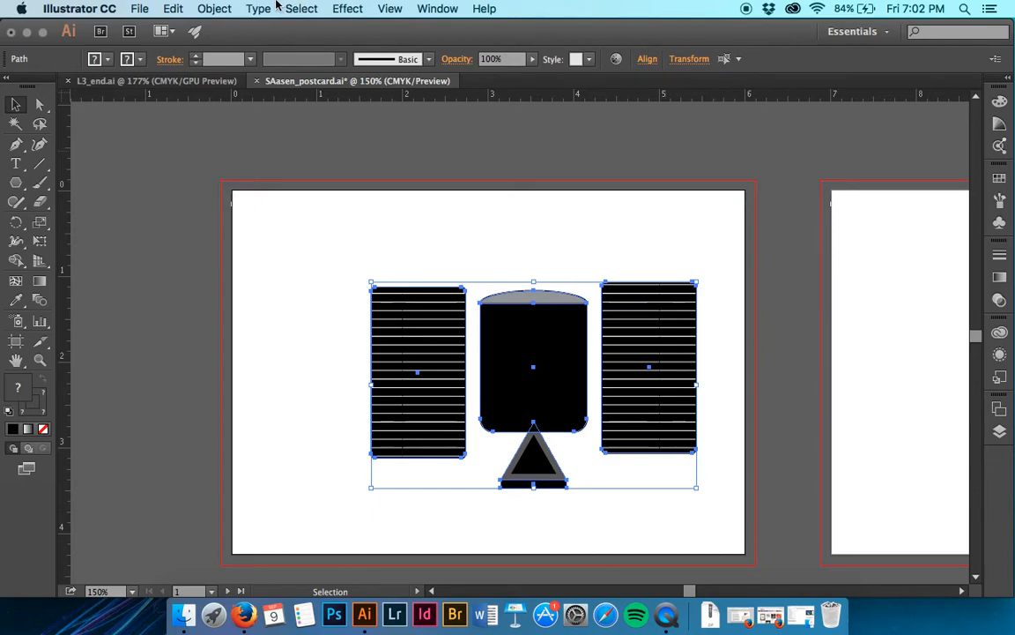
left_click(214, 9)
mouse_move(233, 27)
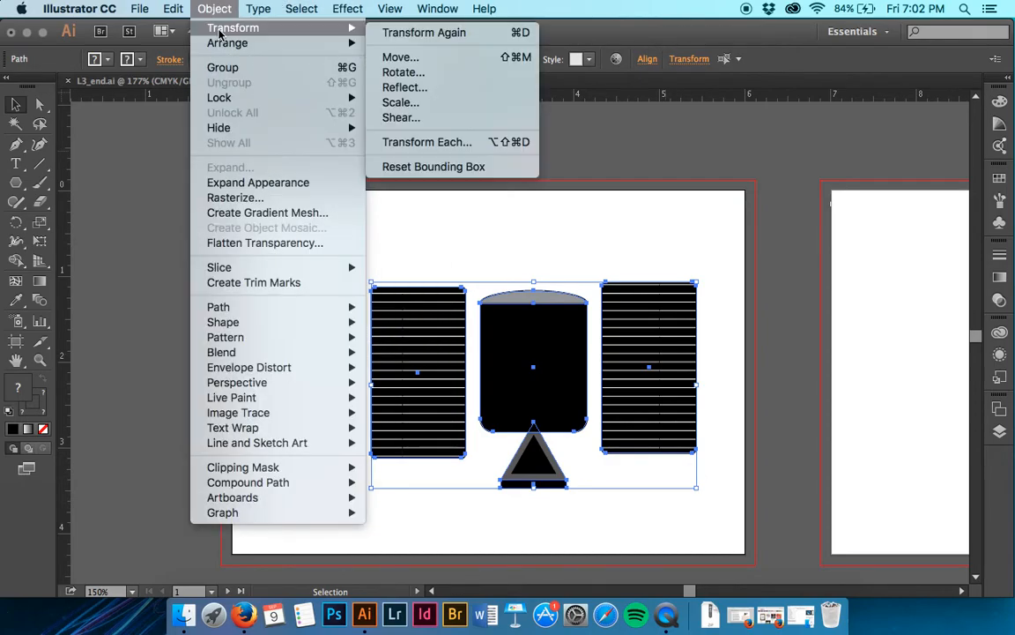
left_click(427, 142)
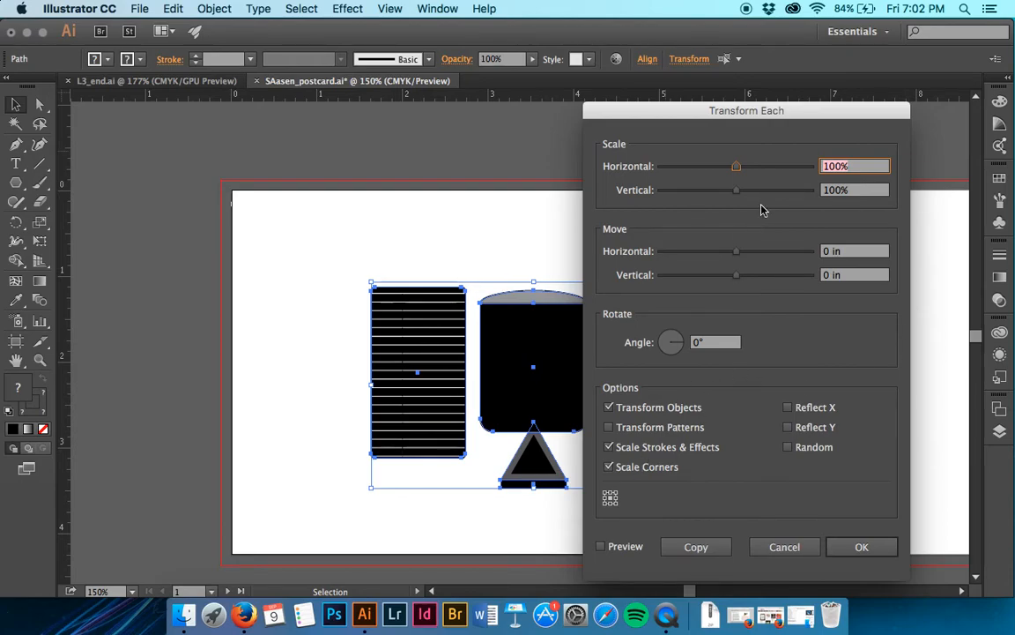
- Try scaling each separate satellite piece to 50% horizontally and vertically with a -30° rotation, and undo the transformation
type("50")
key("Tab")
type("50")
key("Tab")
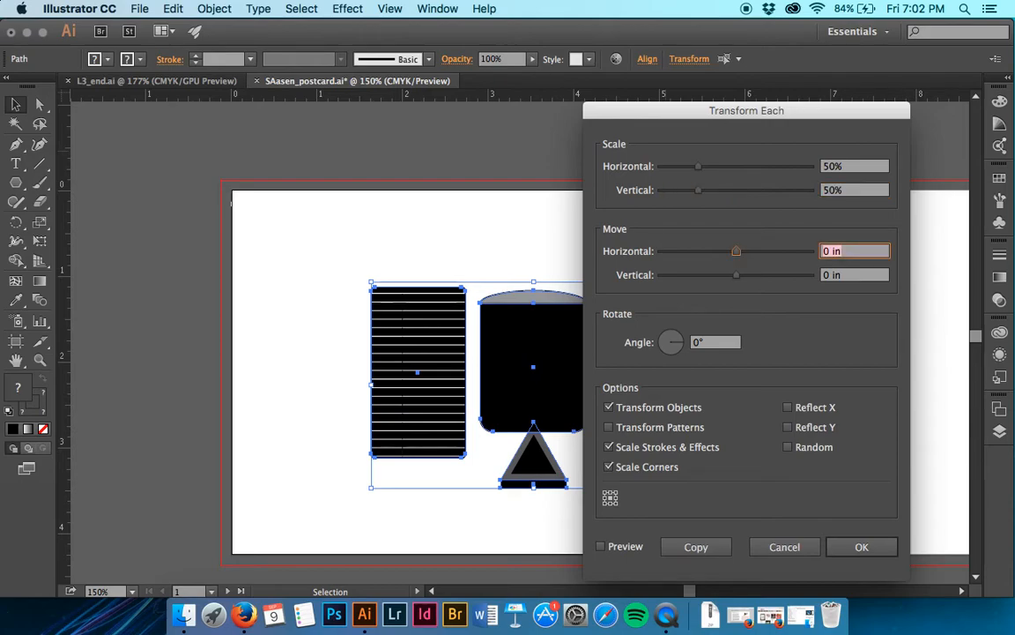
key("Tab")
key("Tab")
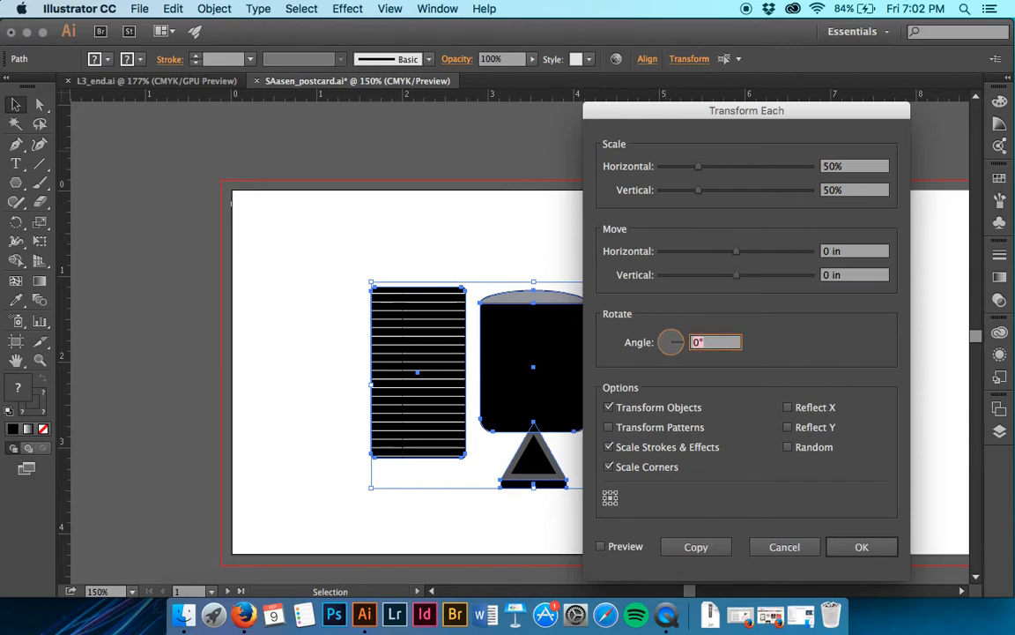
type("-30")
left_click(882, 548)
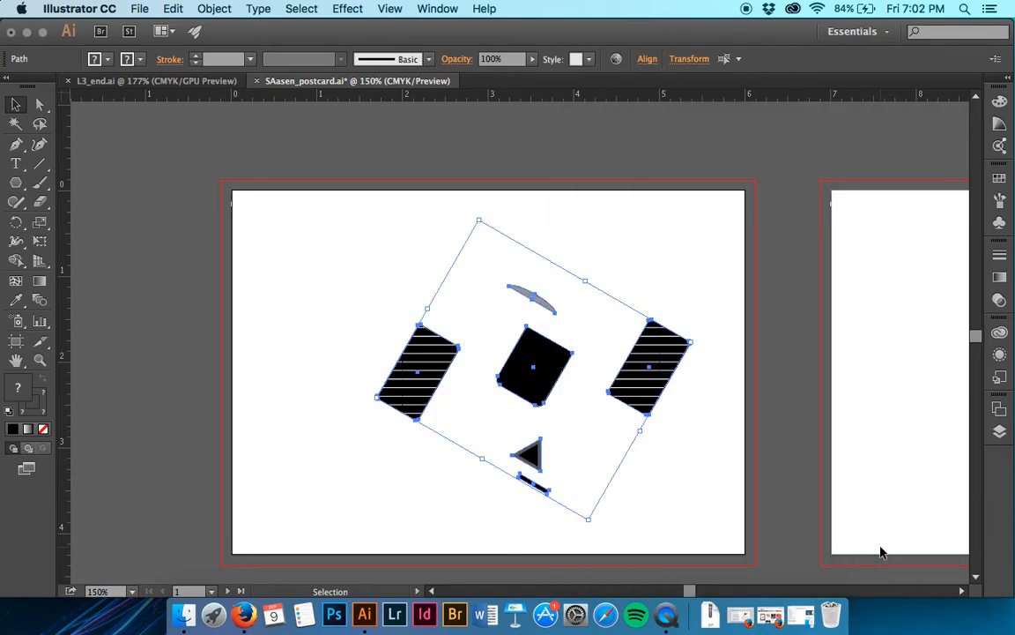
key("super+z")
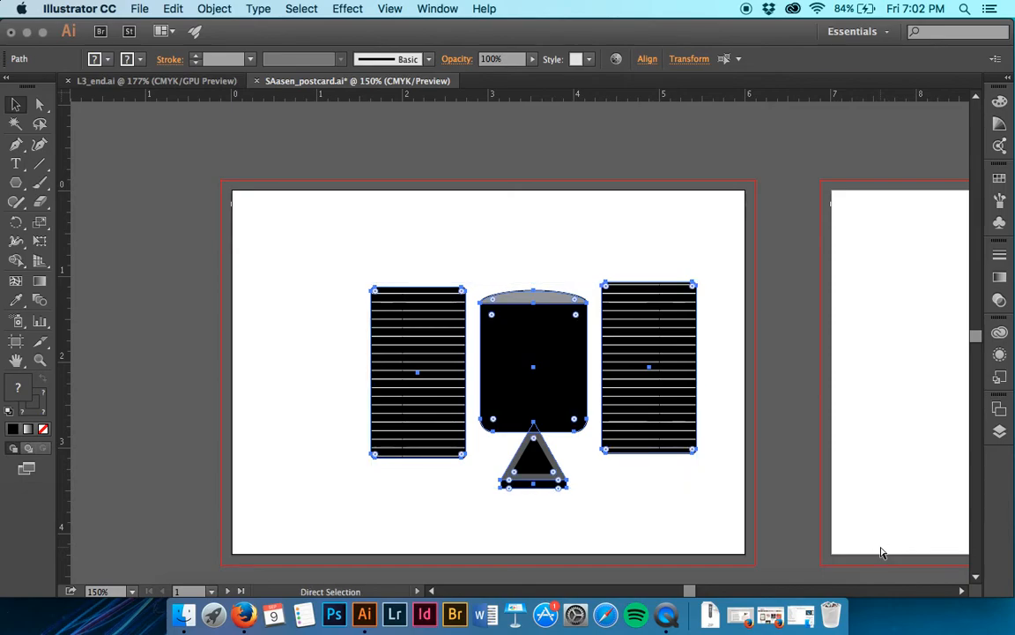
- Group all the satellite pieces and apply Transform Each to the group with 50% scale and -30° rotation
key("super+g")
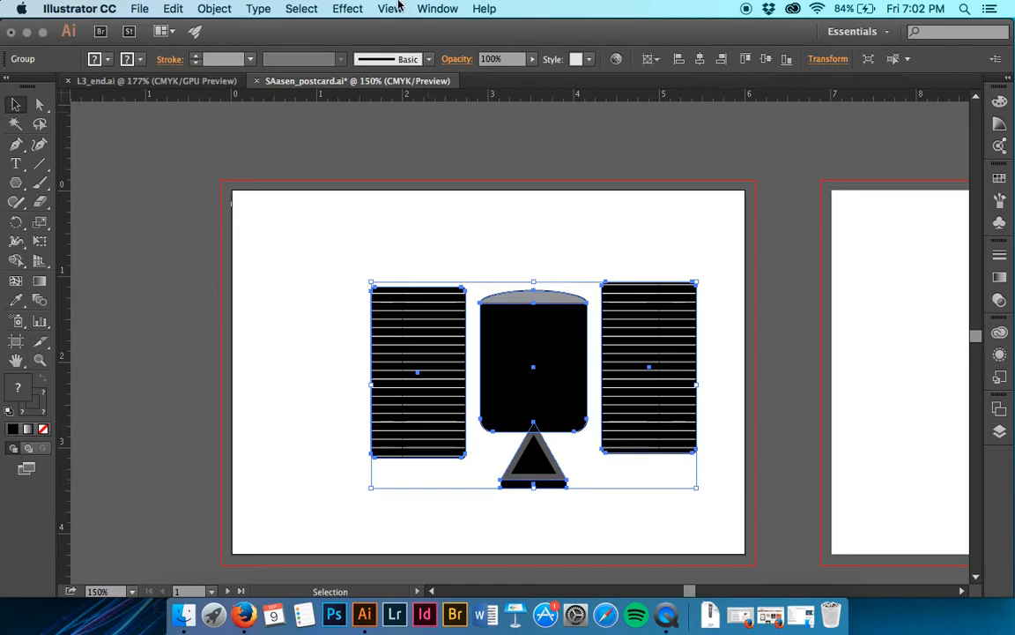
left_click(214, 8)
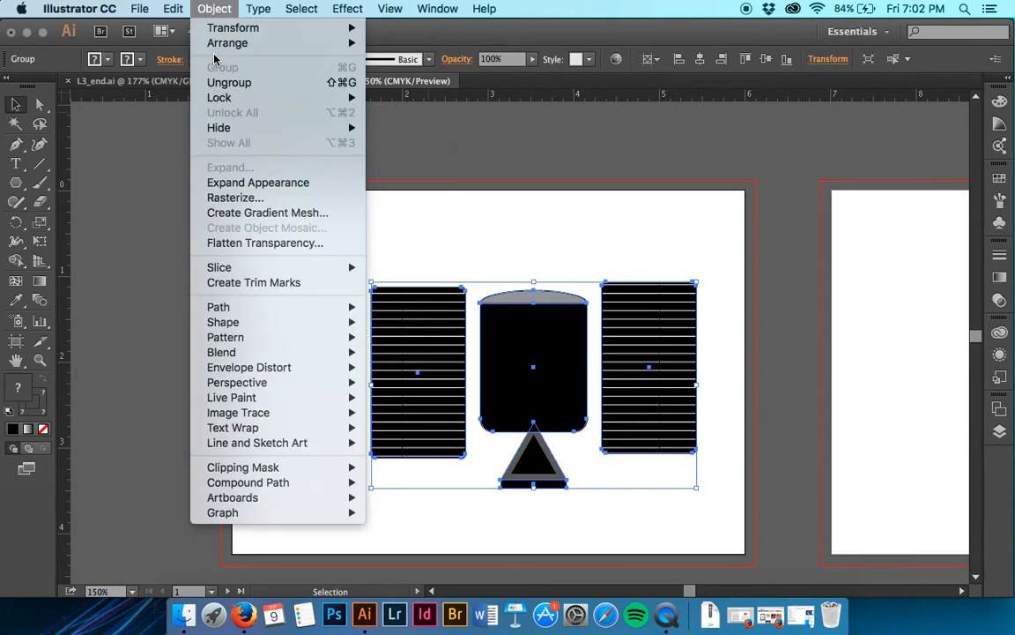
mouse_move(224, 32)
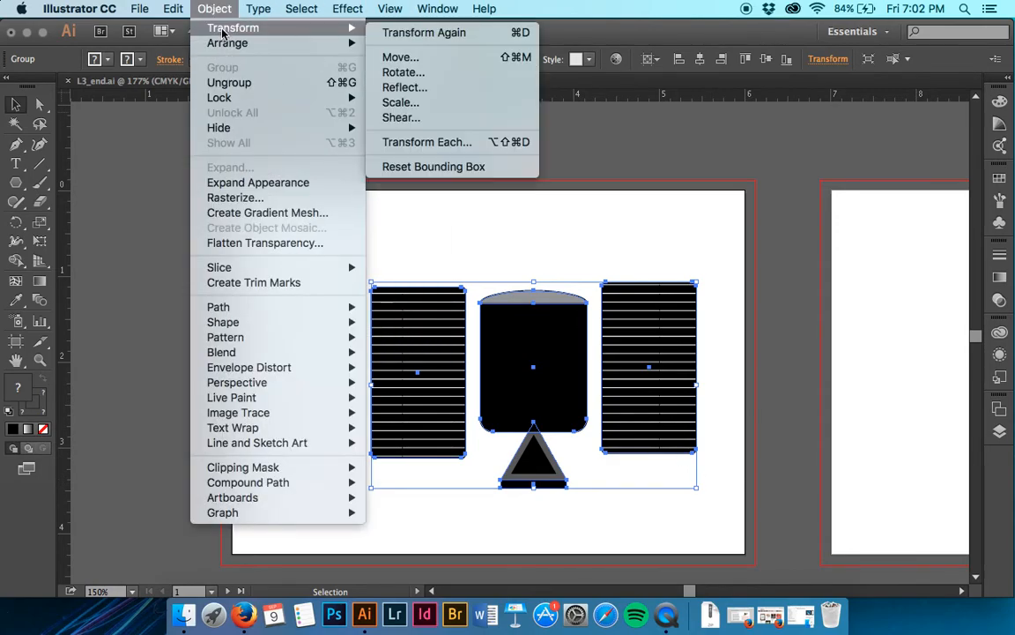
left_click(445, 142)
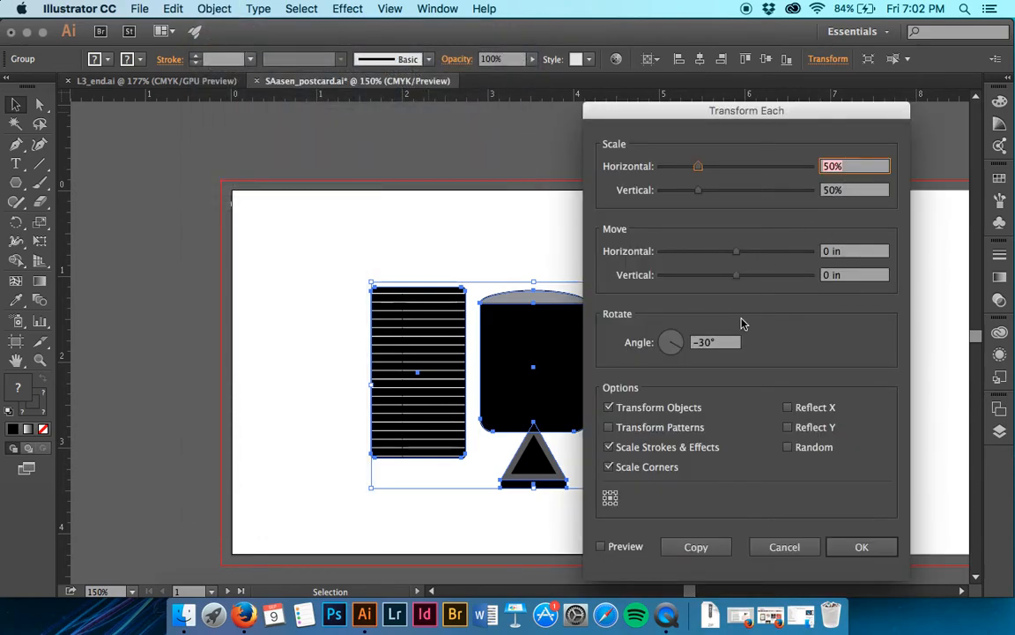
left_click(840, 550)
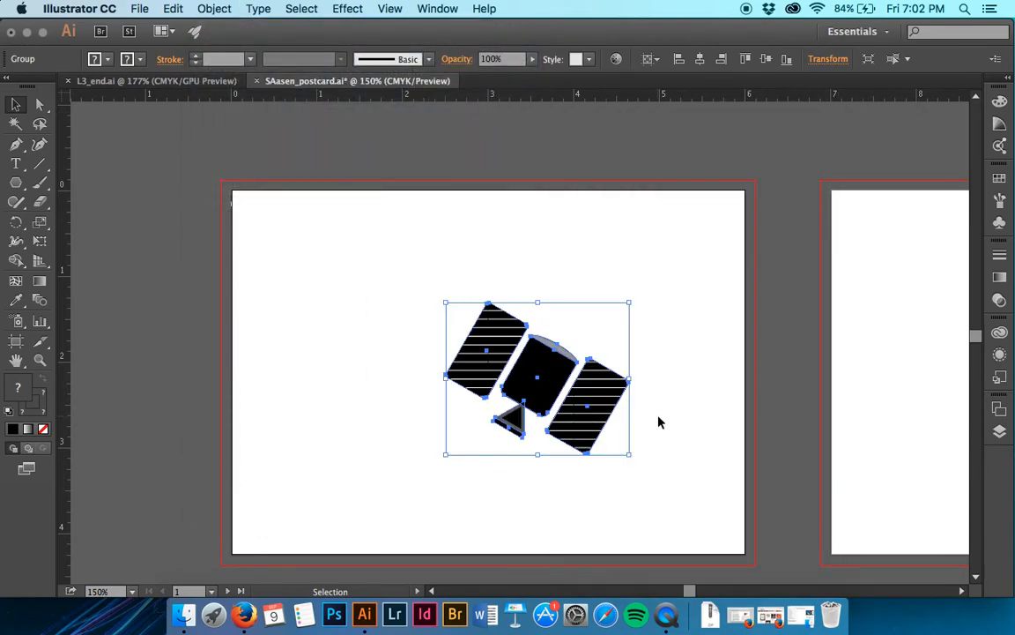
- Move the satellite group to the lower-right area of the postcard artboard and deselect it
left_click(634, 414)
left_click_drag(675, 446, 436, 328)
left_click_drag(540, 368, 616, 436)
left_click(663, 343)
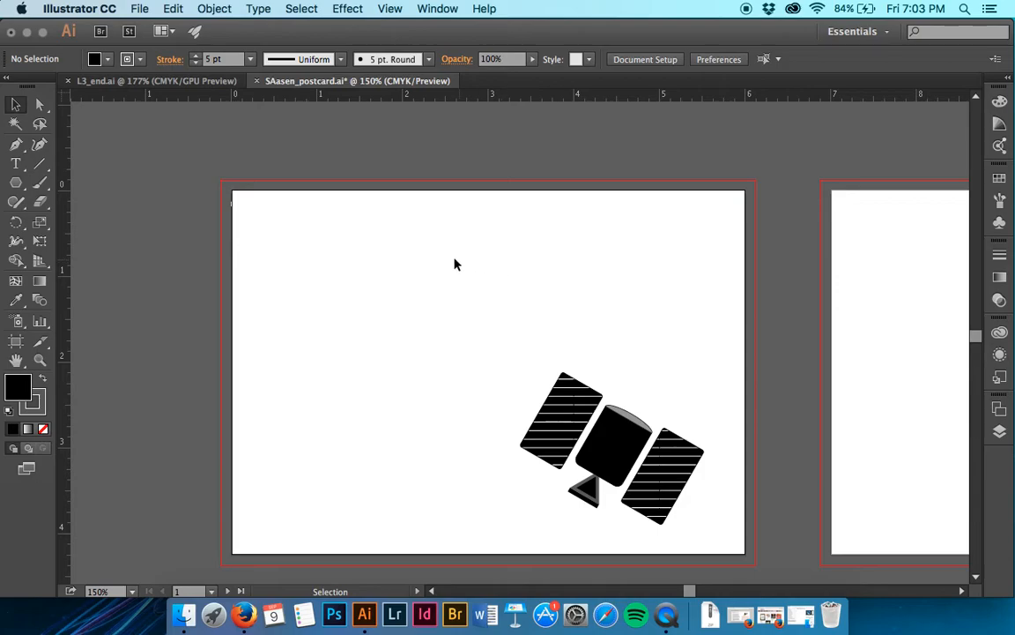
- Draw a circle about 1.4 in wide above the satellite with the Shaper tool, undoing a first ellipse attempt
scroll(449, 263, "right", 5)
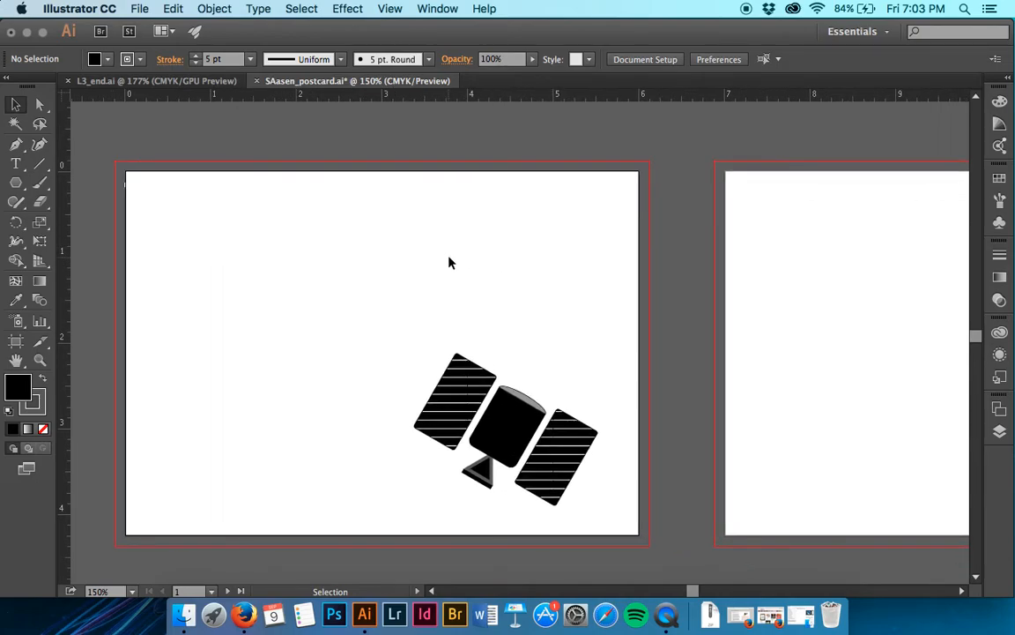
key("super+equal")
key("super+equal")
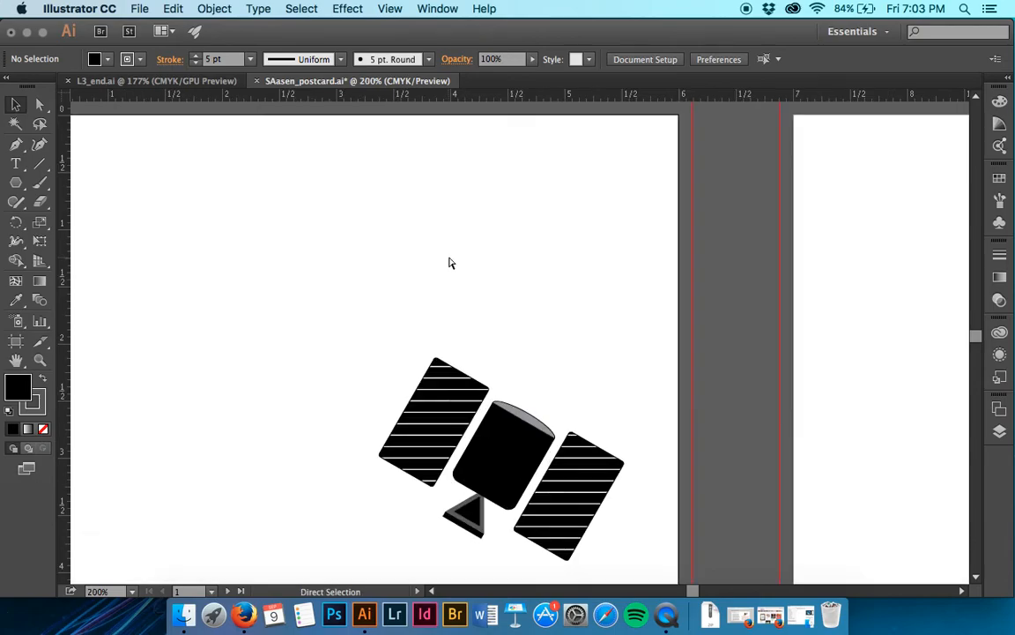
scroll(448, 263, "up", 2)
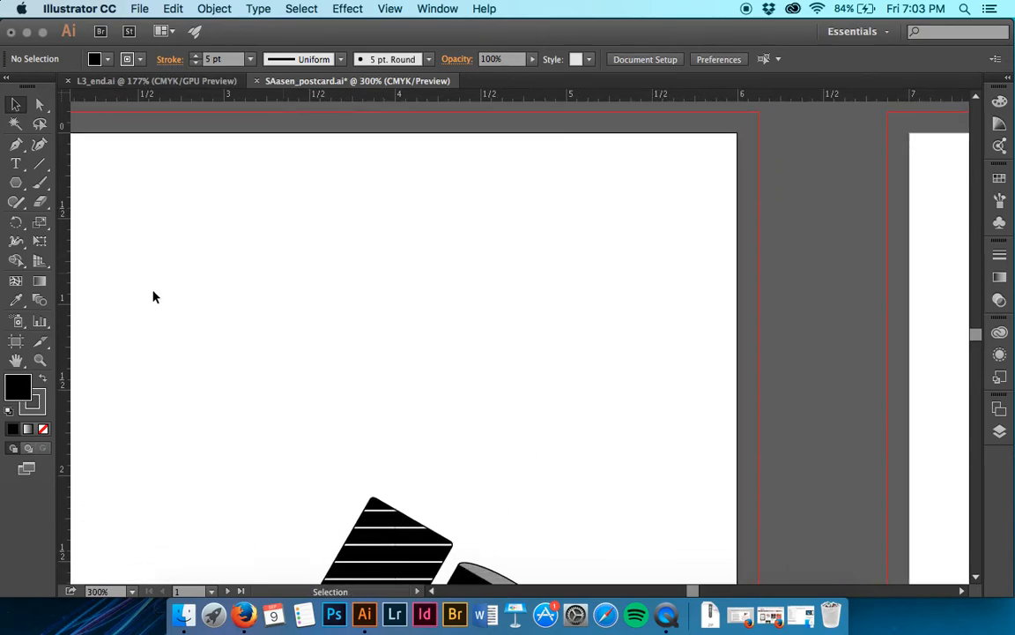
left_click(24, 208)
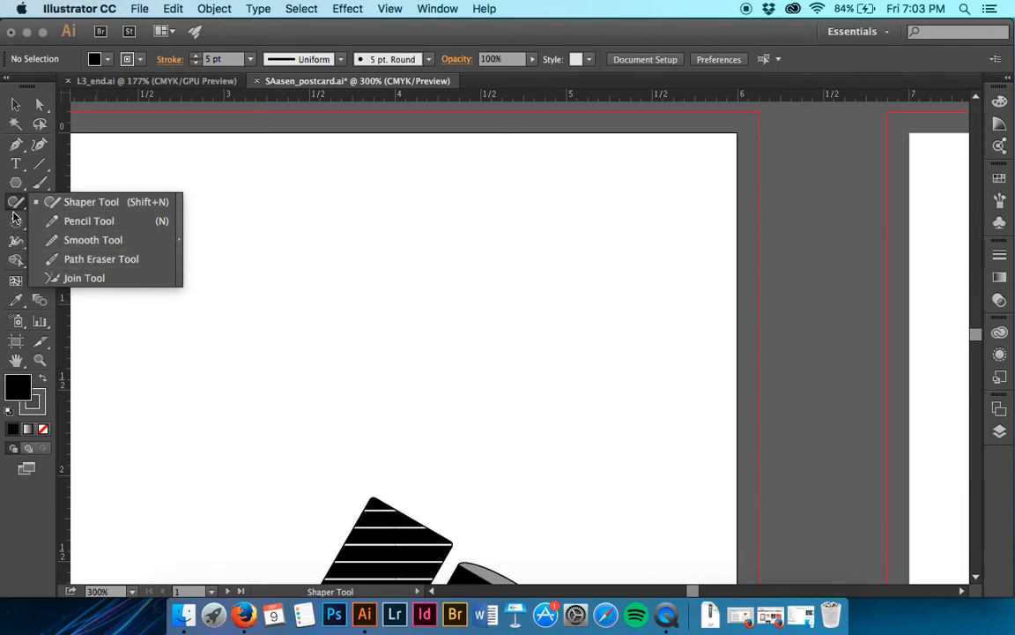
left_click(58, 205)
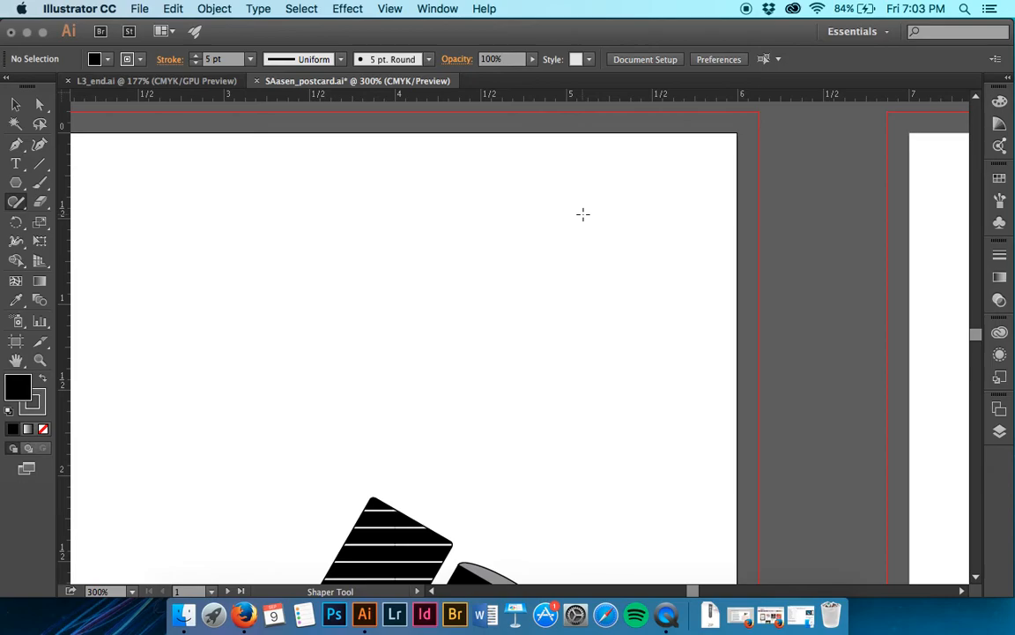
mouse_move(583, 213)
left_mouse_down()
mouse_move(465, 267)
mouse_move(691, 310)
mouse_move(618, 204)
left_mouse_up()
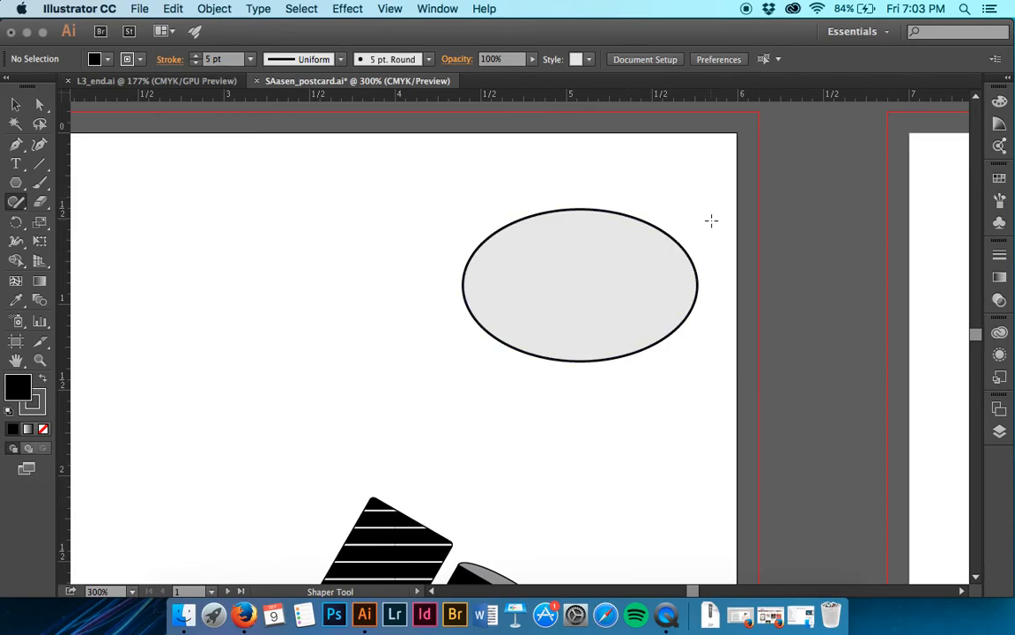
key("super+z")
mouse_move(646, 263)
left_mouse_down()
mouse_move(521, 221)
mouse_move(450, 295)
mouse_move(495, 391)
mouse_move(626, 411)
mouse_move(686, 332)
mouse_move(657, 273)
left_mouse_up()
- Try drawing a triangle and a rectangle beside the circle with the Shaper tool, and scribble both away
mouse_move(369, 202)
left_mouse_down()
mouse_move(341, 287)
mouse_move(395, 284)
mouse_move(368, 205)
left_mouse_up()
mouse_move(584, 140)
left_mouse_down()
mouse_move(657, 164)
mouse_move(573, 128)
left_mouse_up()
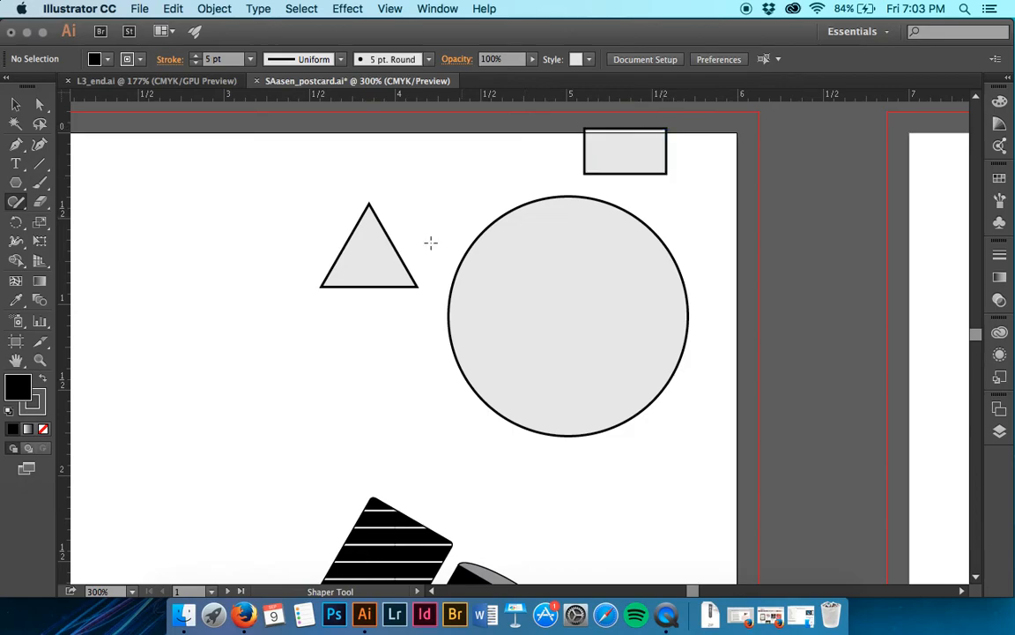
mouse_move(403, 315)
left_mouse_down()
mouse_move(414, 251)
mouse_move(347, 210)
left_mouse_up()
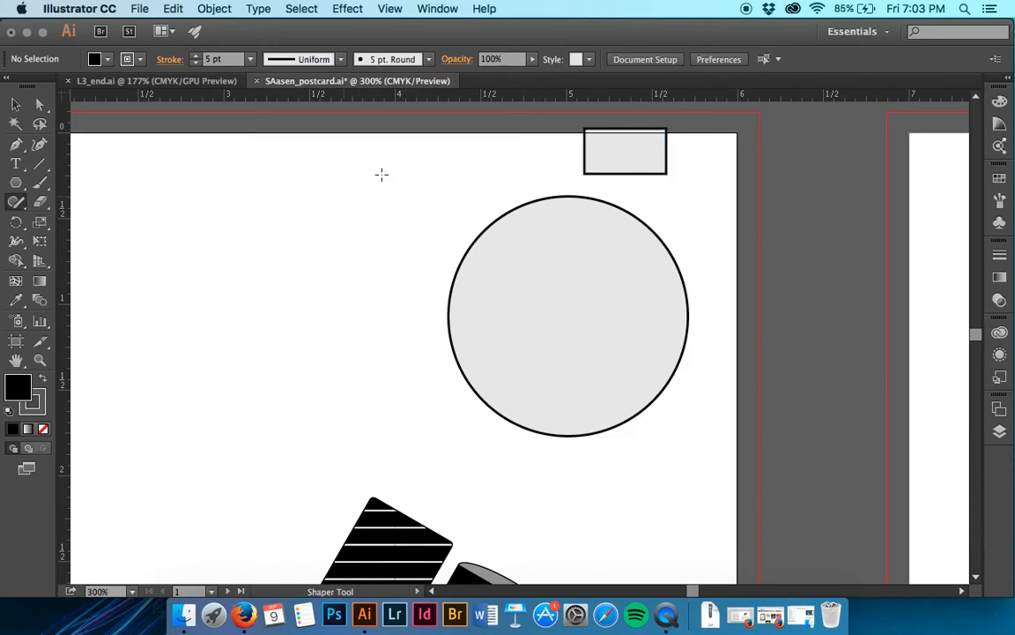
mouse_move(561, 115)
left_mouse_down()
mouse_move(578, 156)
mouse_move(687, 180)
left_mouse_up()
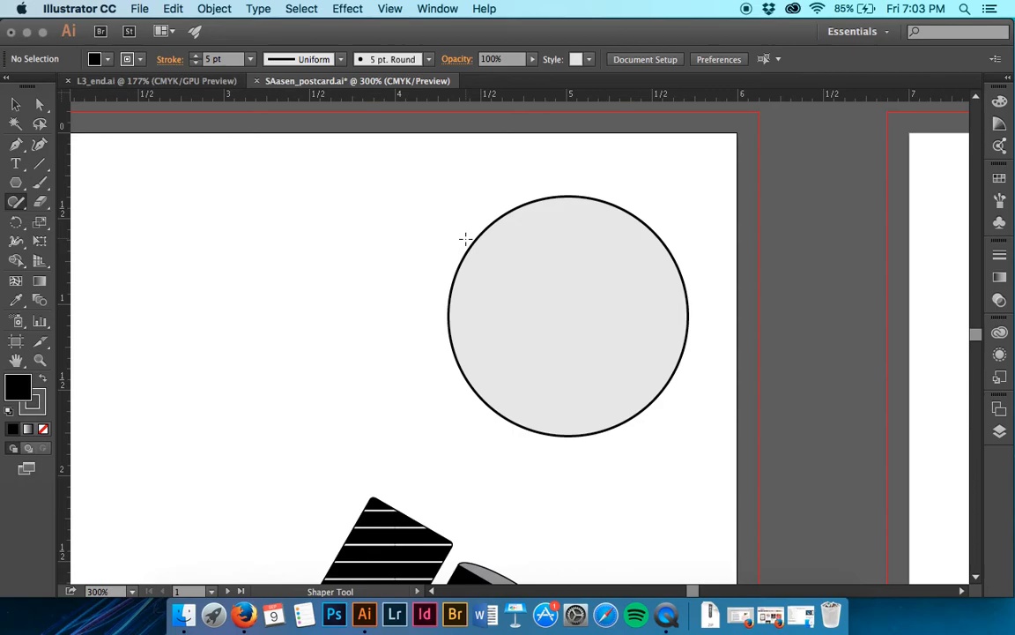
- Select the circle and try out its resize and pie-angle handles
left_click(552, 349)
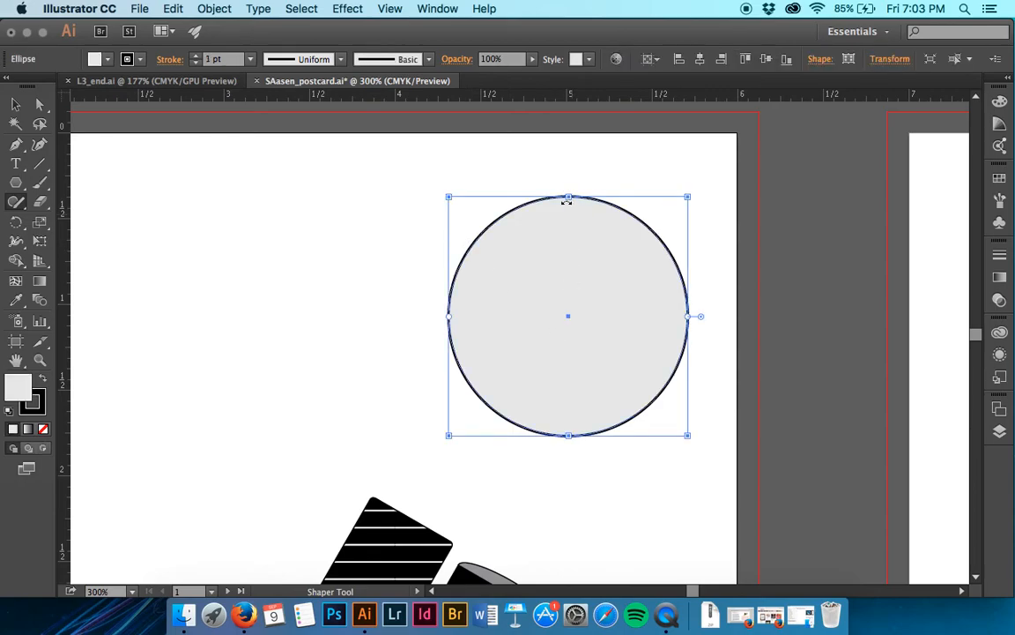
mouse_move(568, 197)
left_mouse_down()
mouse_move(570, 234)
mouse_move(571, 201)
left_mouse_up()
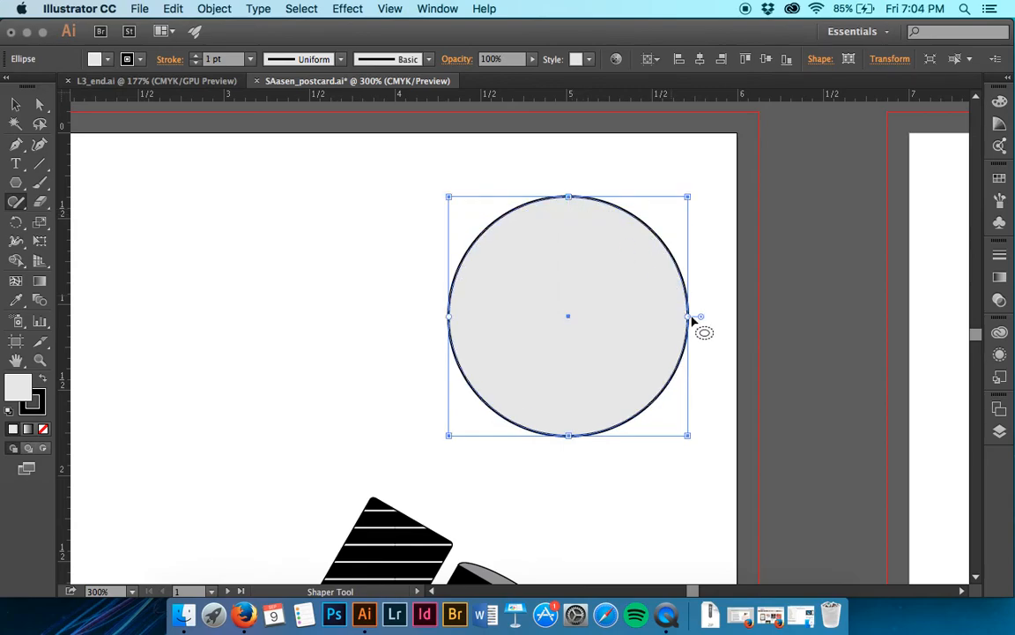
mouse_move(703, 319)
left_mouse_down()
mouse_move(651, 331)
mouse_move(687, 323)
mouse_move(700, 331)
mouse_move(689, 323)
left_mouse_up()
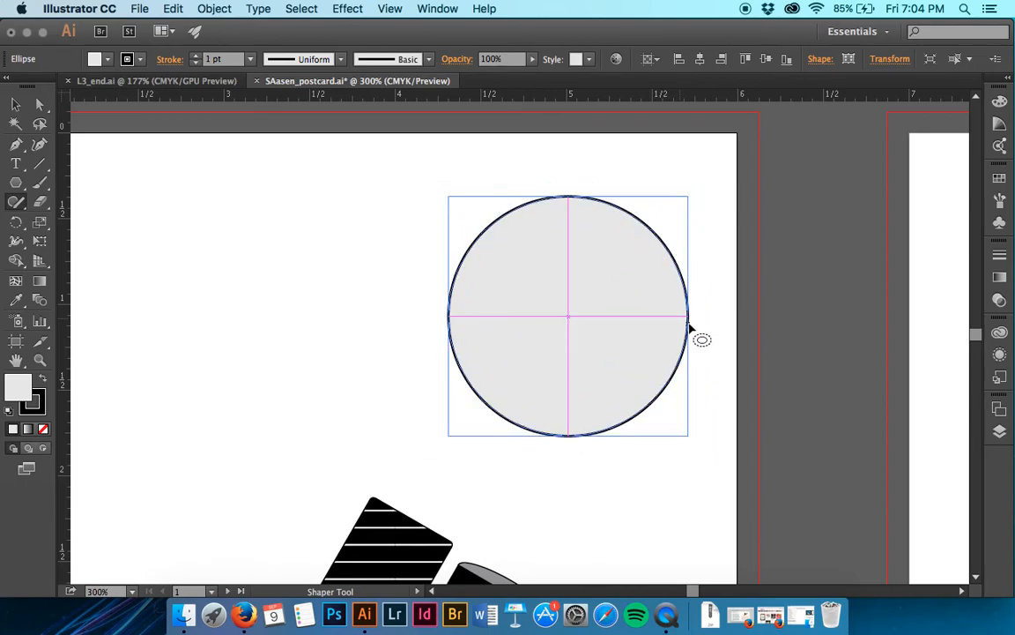
left_click_drag(690, 327, 688, 326)
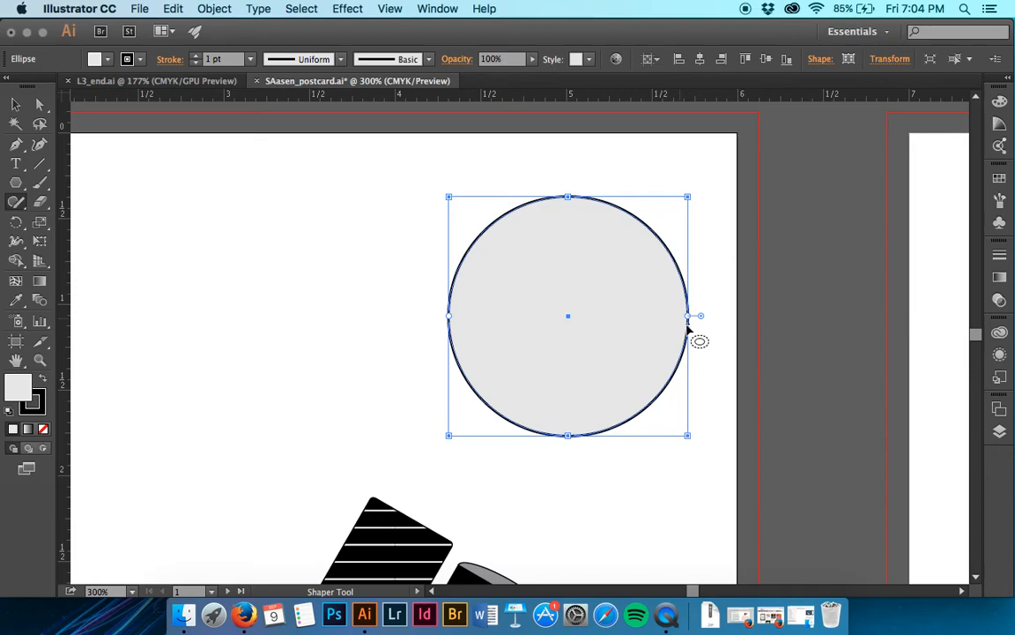
- Set the circle's width and height to 1.2 in and move it slightly left on the artboard
left_click(889, 62)
left_click(843, 85)
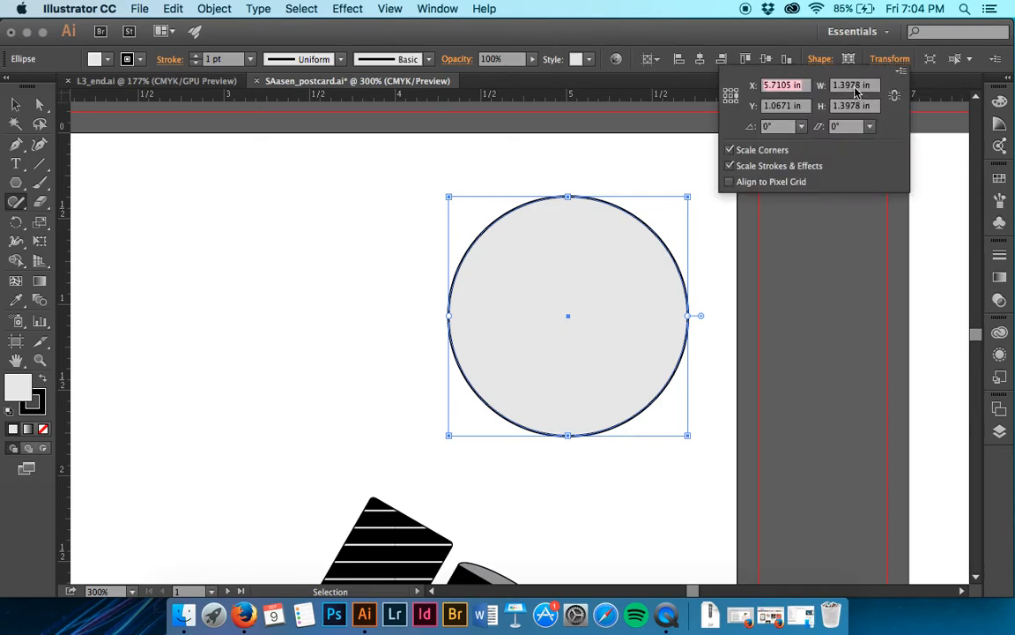
left_click_drag(860, 85, 848, 85)
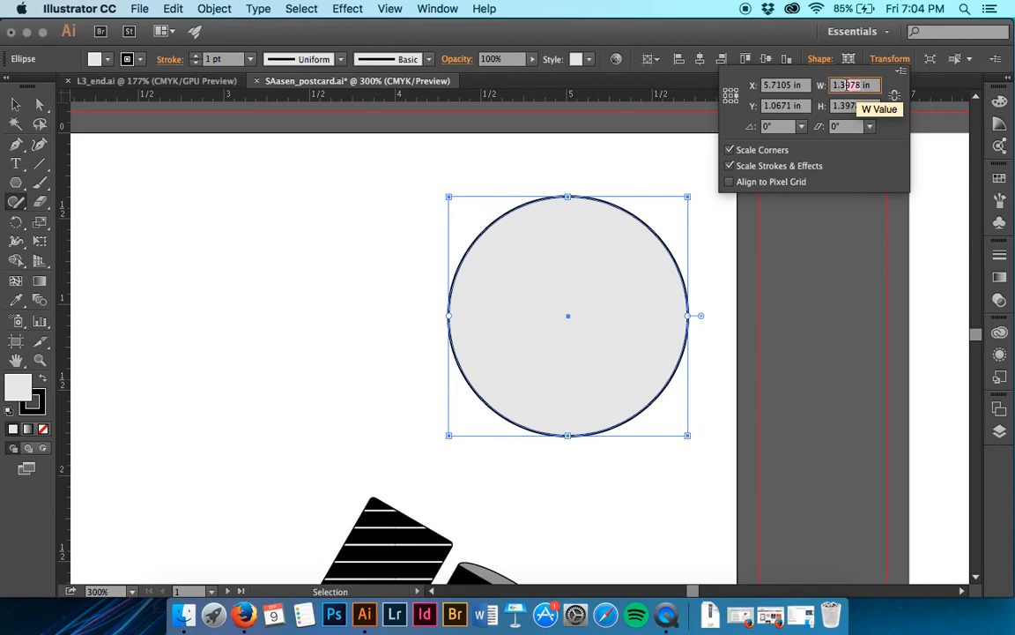
type("1.2")
key("Tab")
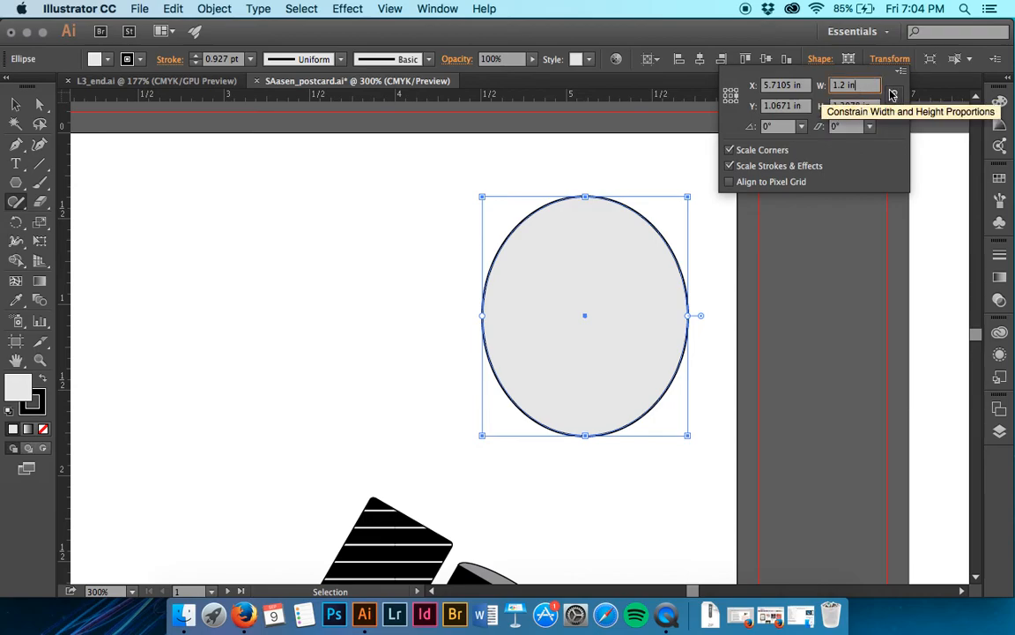
type("1.2")
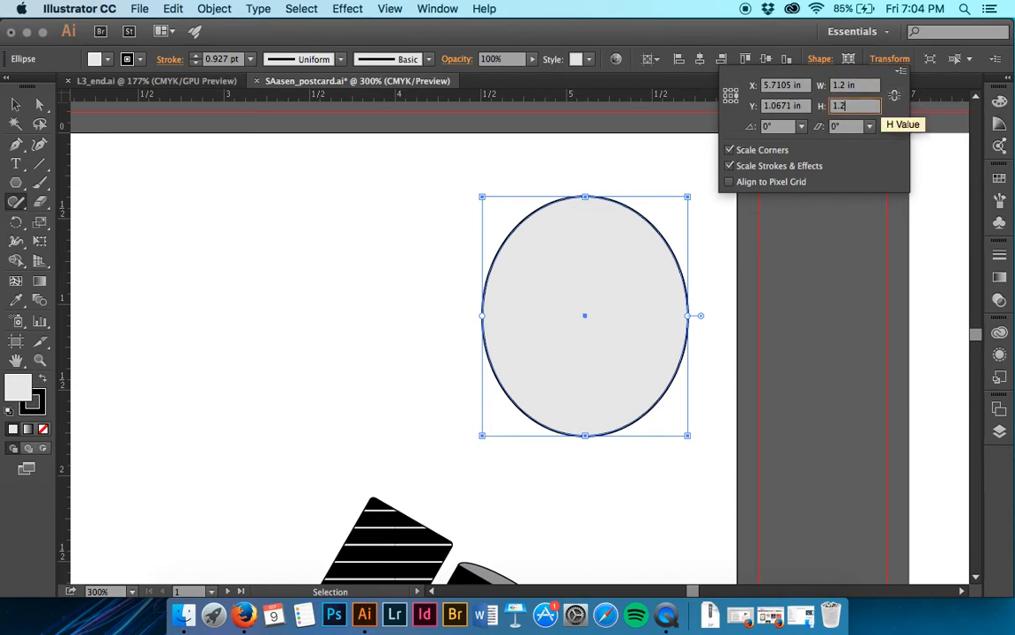
key("Return")
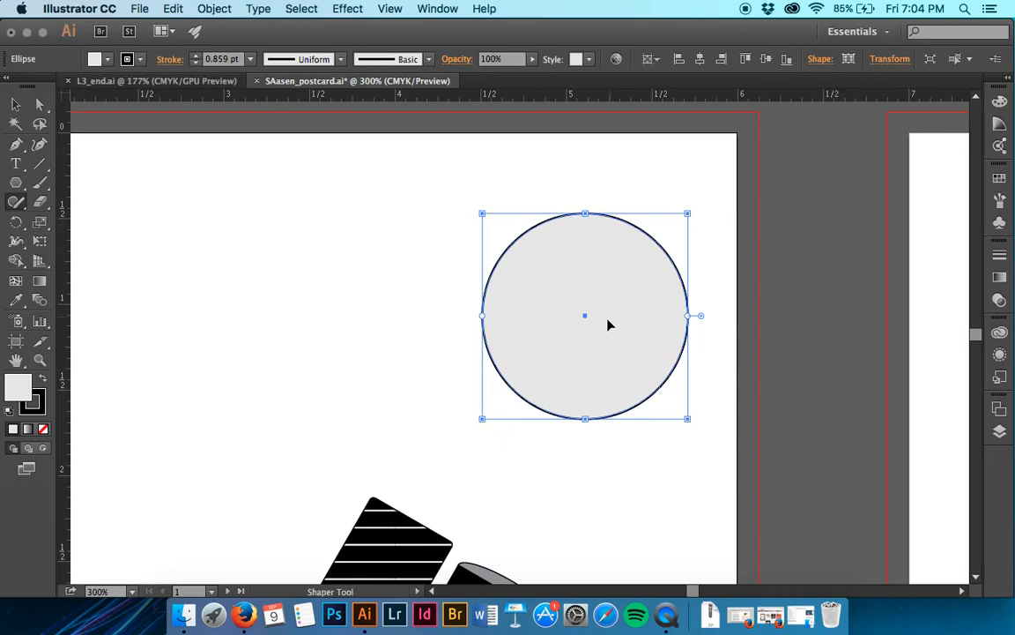
left_click_drag(608, 326, 565, 323)
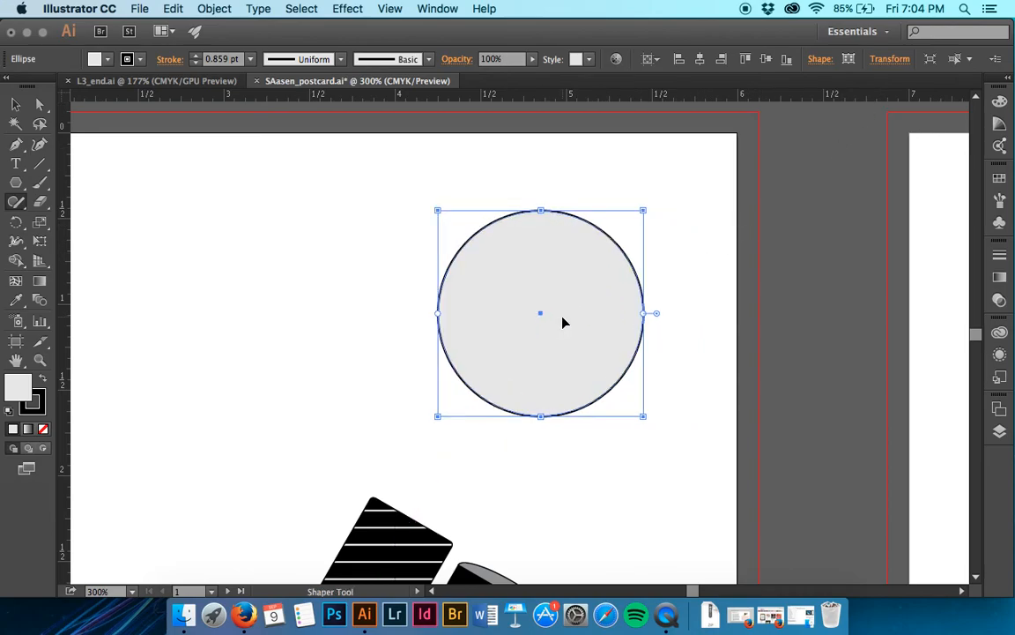
- Consult the finished artwork in L3_end.ai, and draw a small circle over the large circle's lower edge and an ellipse over its lower-right edge
left_click(146, 81)
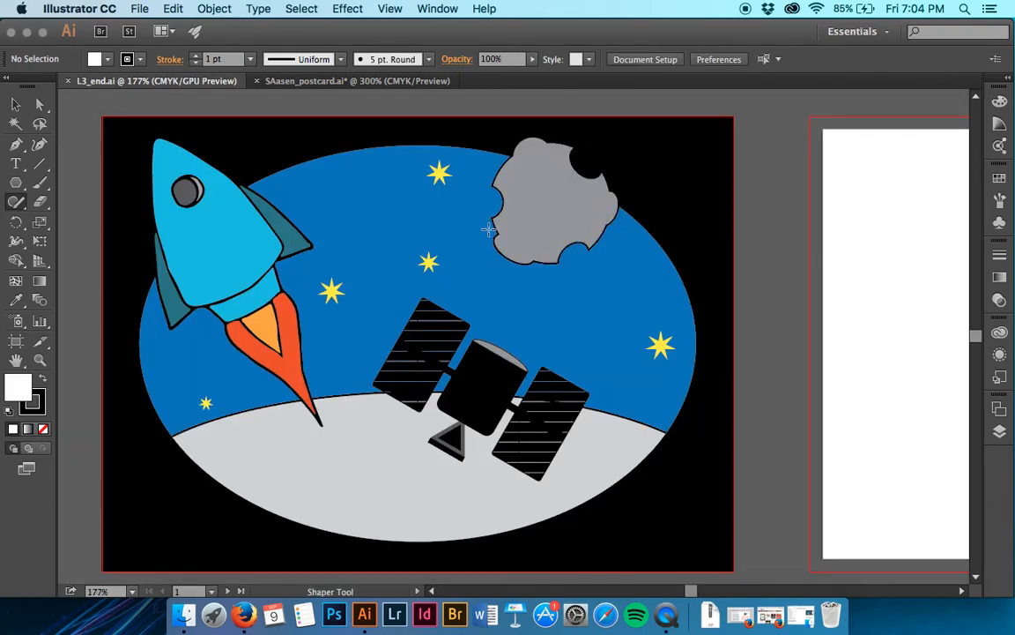
left_click(427, 81)
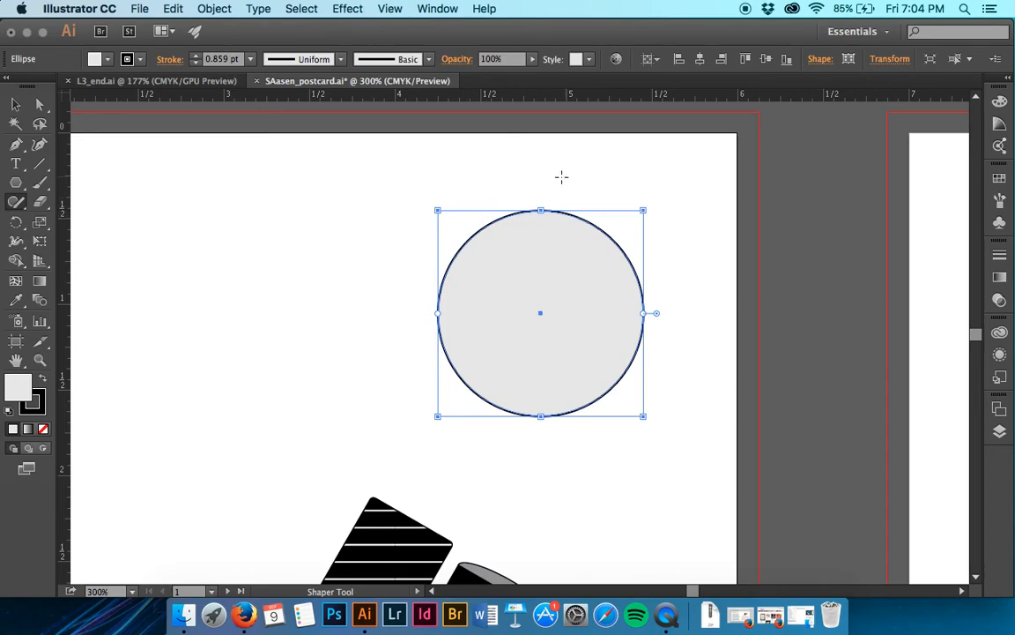
key("super+equal")
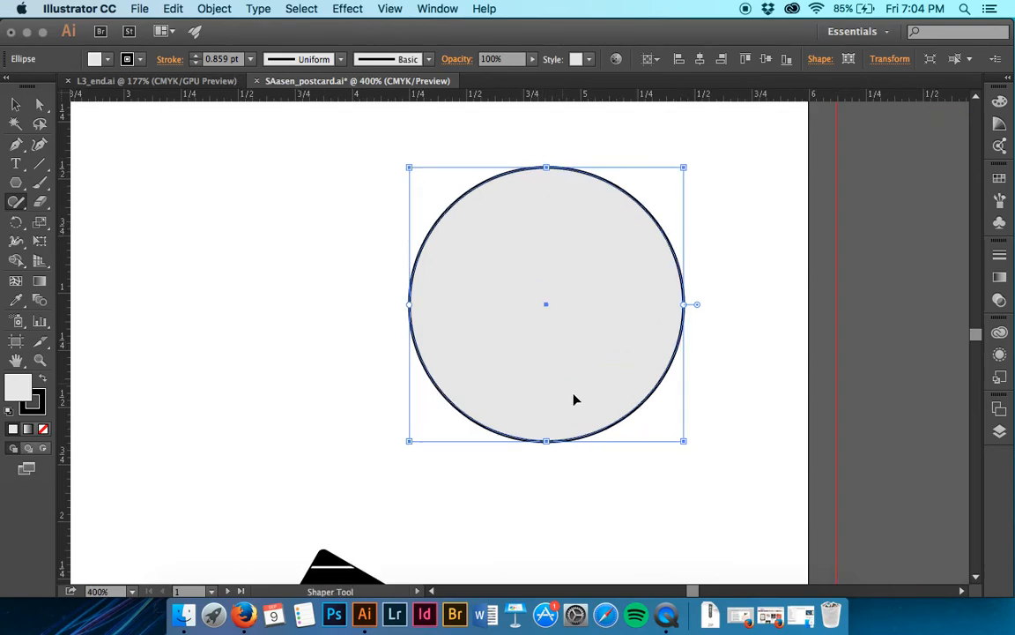
mouse_move(587, 431)
left_mouse_down()
mouse_move(549, 469)
mouse_move(585, 468)
mouse_move(589, 441)
left_mouse_up()
mouse_move(674, 336)
left_mouse_down()
mouse_move(711, 356)
mouse_move(703, 344)
left_mouse_up()
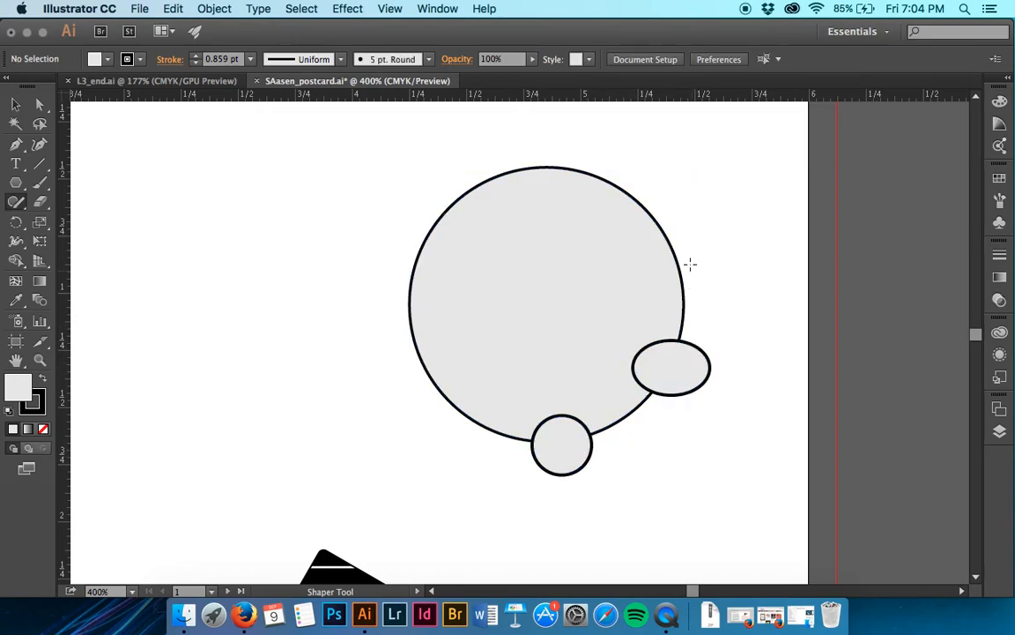
mouse_move(680, 242)
left_mouse_down()
mouse_move(673, 275)
mouse_move(699, 269)
mouse_move(648, 242)
mouse_move(673, 281)
mouse_move(689, 243)
left_mouse_up()
key("super+z")
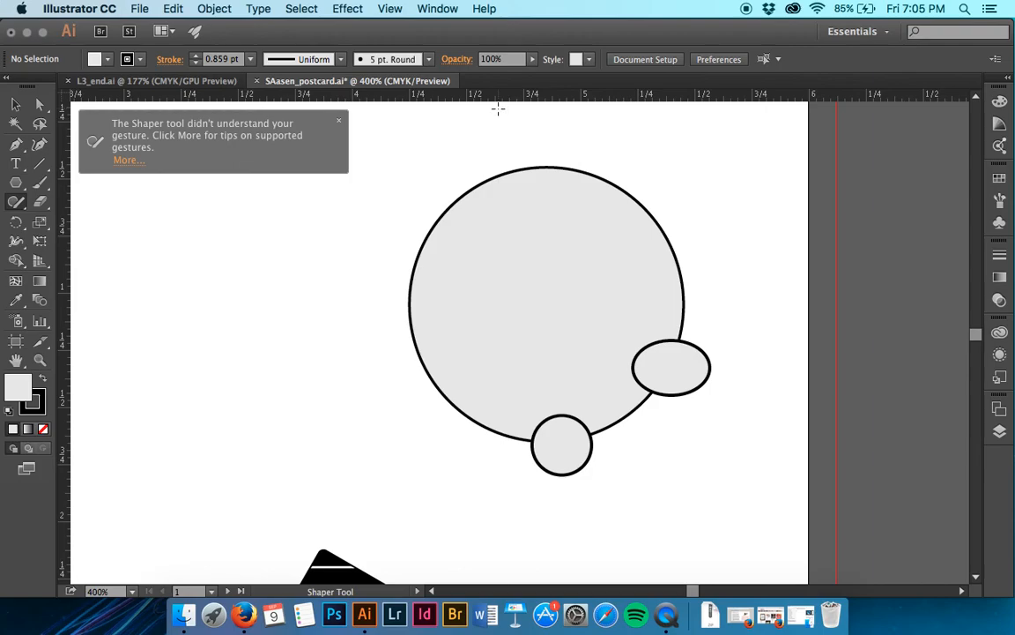
left_click(337, 120)
- Draw four more small circles and ellipses with the Shaper tool, overlapping the large circle's right, upper-right, upper-left and lower-left edges
mouse_move(691, 215)
left_mouse_down()
mouse_move(657, 240)
mouse_move(691, 266)
mouse_move(691, 219)
left_mouse_up()
mouse_move(628, 143)
left_mouse_down()
mouse_move(586, 159)
mouse_move(594, 189)
mouse_move(628, 146)
left_mouse_up()
mouse_move(426, 181)
left_mouse_down()
mouse_move(455, 232)
mouse_move(412, 206)
left_mouse_up()
mouse_move(439, 348)
left_mouse_down()
mouse_move(410, 343)
mouse_move(398, 384)
mouse_move(424, 403)
mouse_move(456, 377)
mouse_move(430, 351)
left_mouse_up()
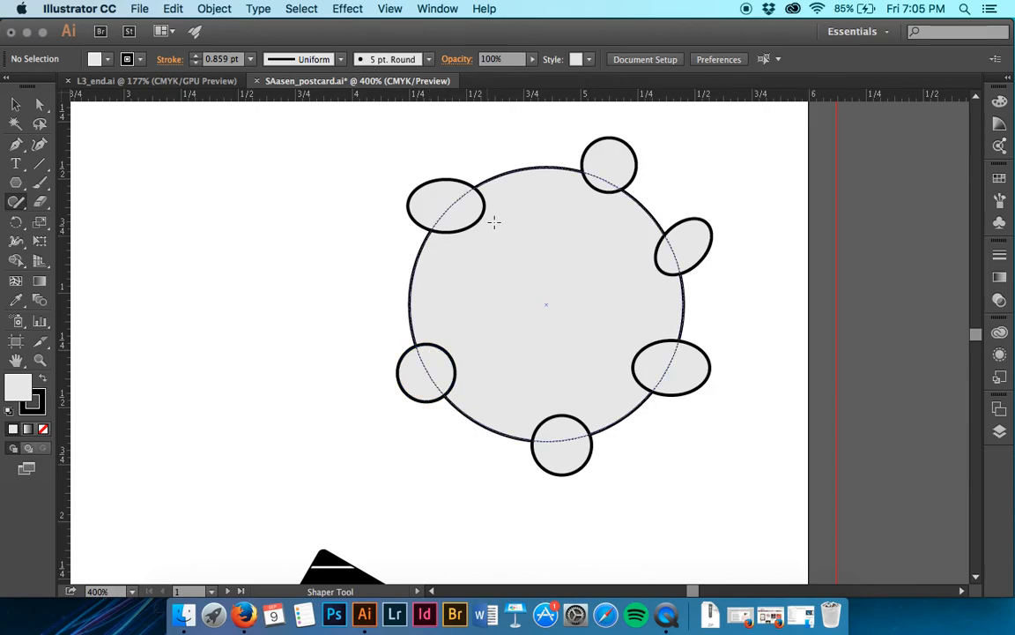
- Cut craters at the large circle's upper-left, right and lower edges with the Shaper tool, and merge the other three small shapes into it
left_click_drag(408, 168, 467, 220)
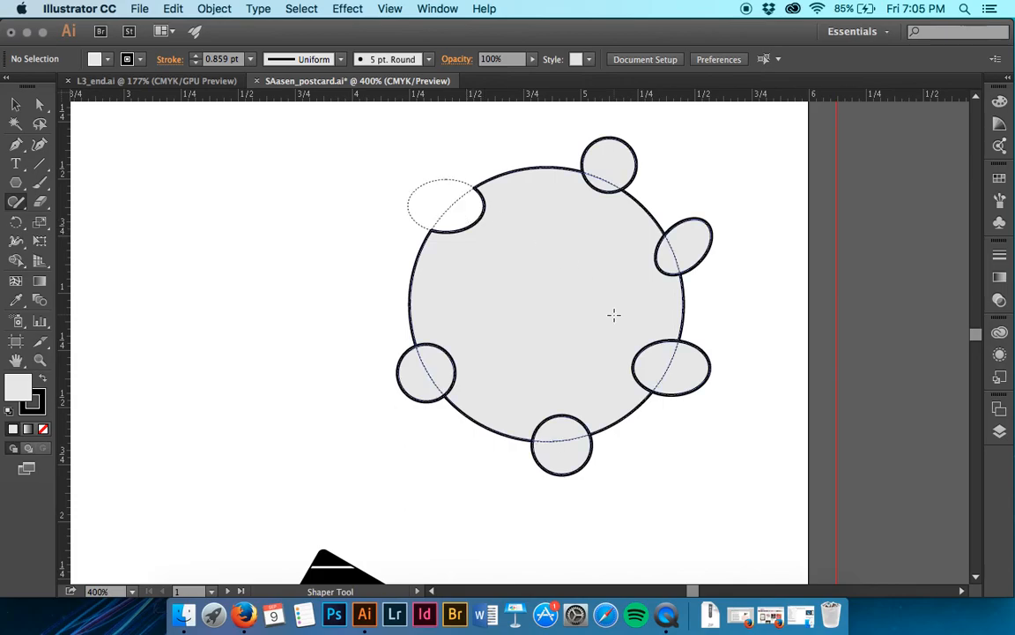
mouse_move(735, 215)
left_mouse_down()
mouse_move(714, 217)
mouse_move(690, 254)
left_mouse_up()
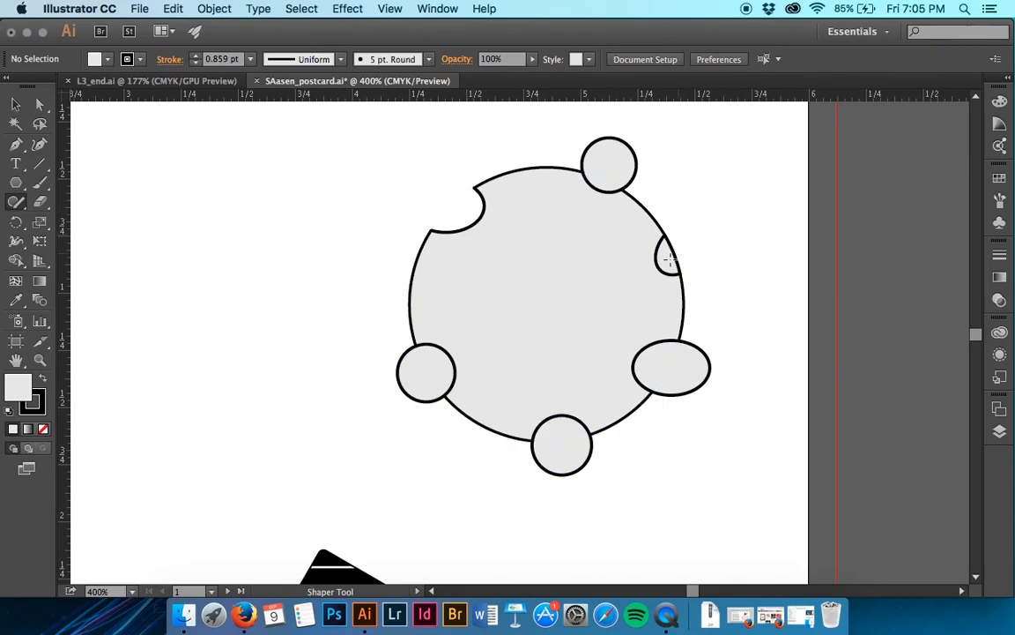
left_click_drag(672, 256, 679, 260)
mouse_move(582, 487)
left_mouse_down()
mouse_move(579, 441)
mouse_move(553, 432)
left_mouse_up()
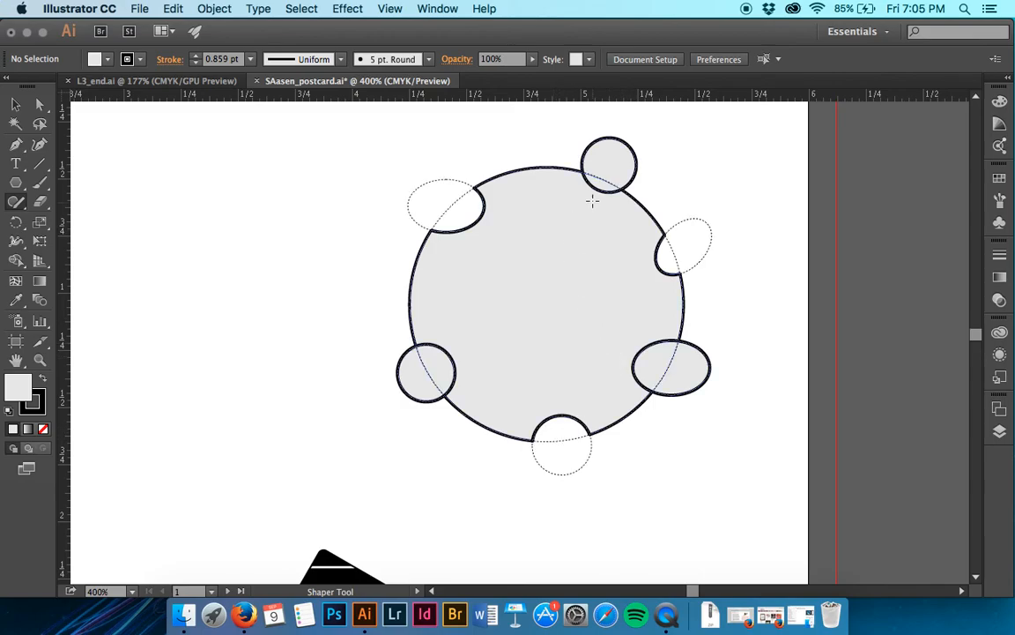
mouse_move(475, 330)
left_mouse_down()
mouse_move(464, 342)
mouse_move(483, 357)
left_mouse_up()
mouse_move(597, 316)
left_mouse_down()
mouse_move(615, 343)
mouse_move(653, 347)
mouse_move(674, 365)
left_mouse_up()
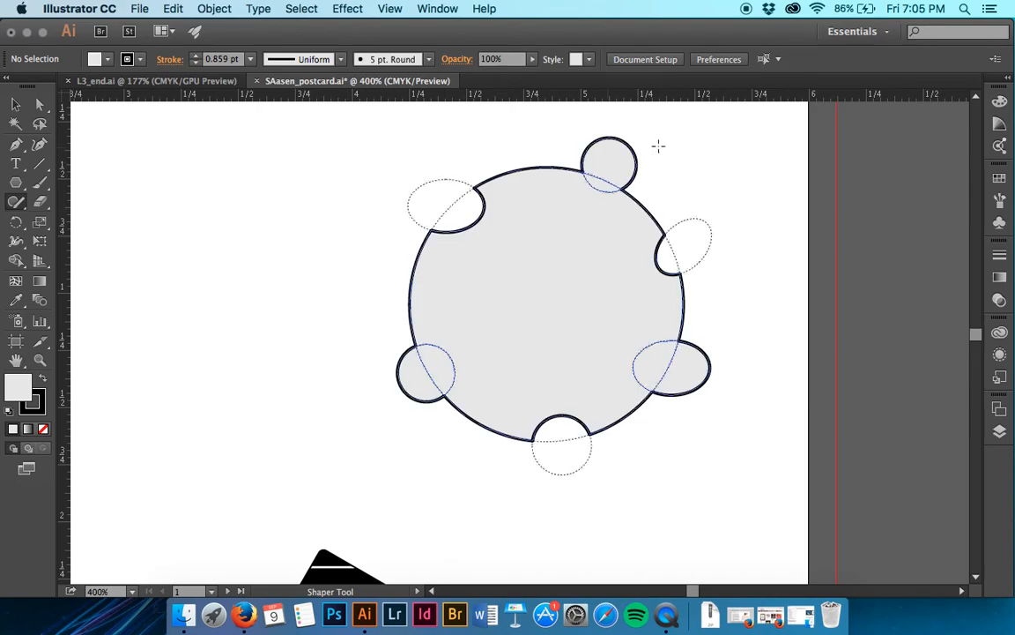
- Enlarge the asteroid's upper-right bump circle and shift it slightly inward, and stretch the lower-left bump upward into a taller ellipse
left_click(636, 159)
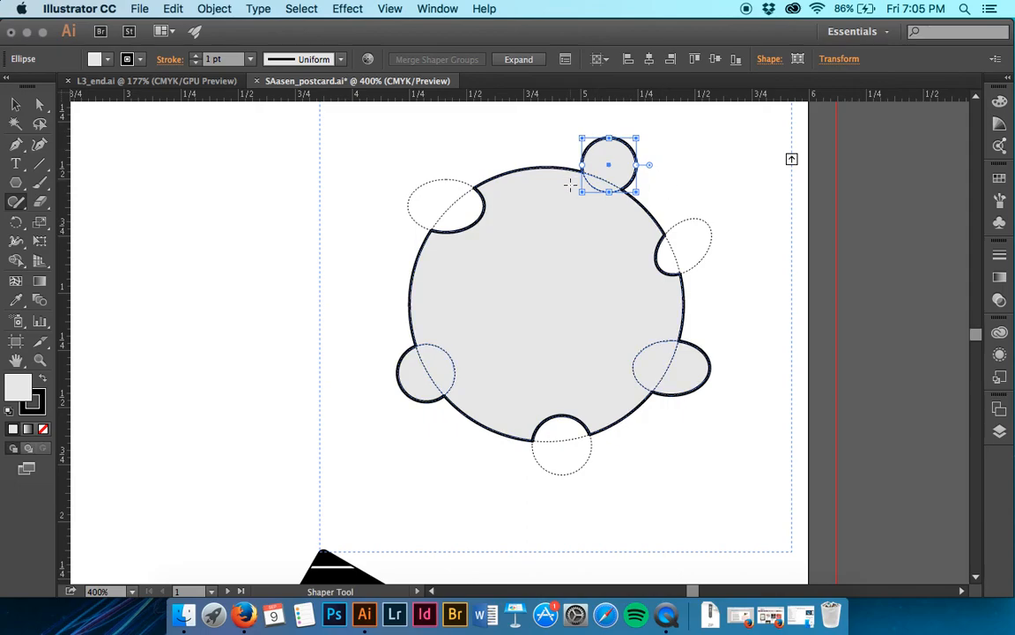
left_click_drag(581, 196, 557, 209)
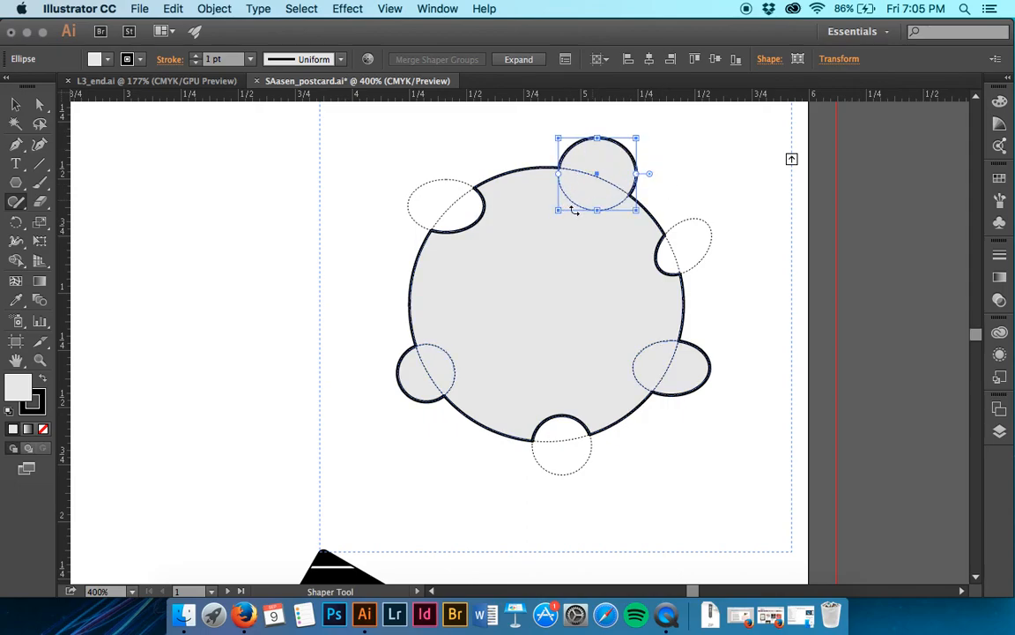
left_click_drag(616, 182, 605, 192)
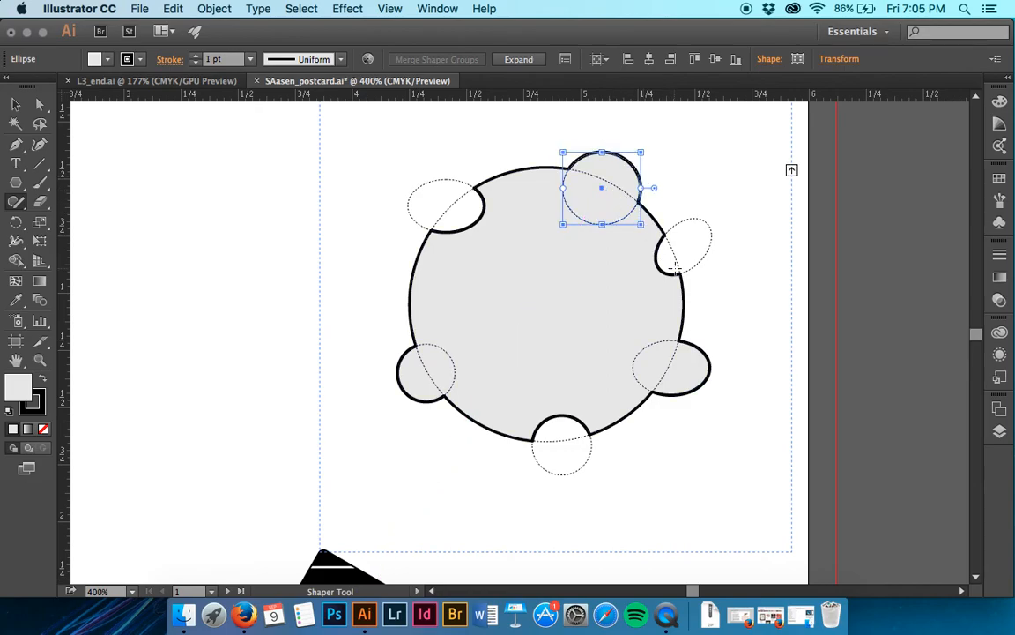
left_click(445, 375)
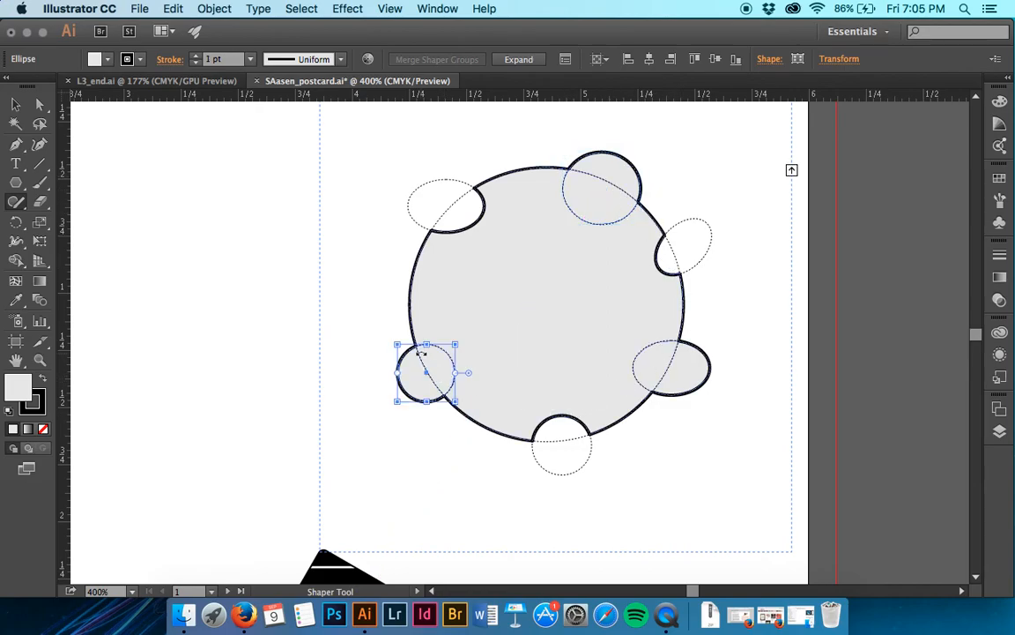
left_click_drag(425, 344, 416, 314)
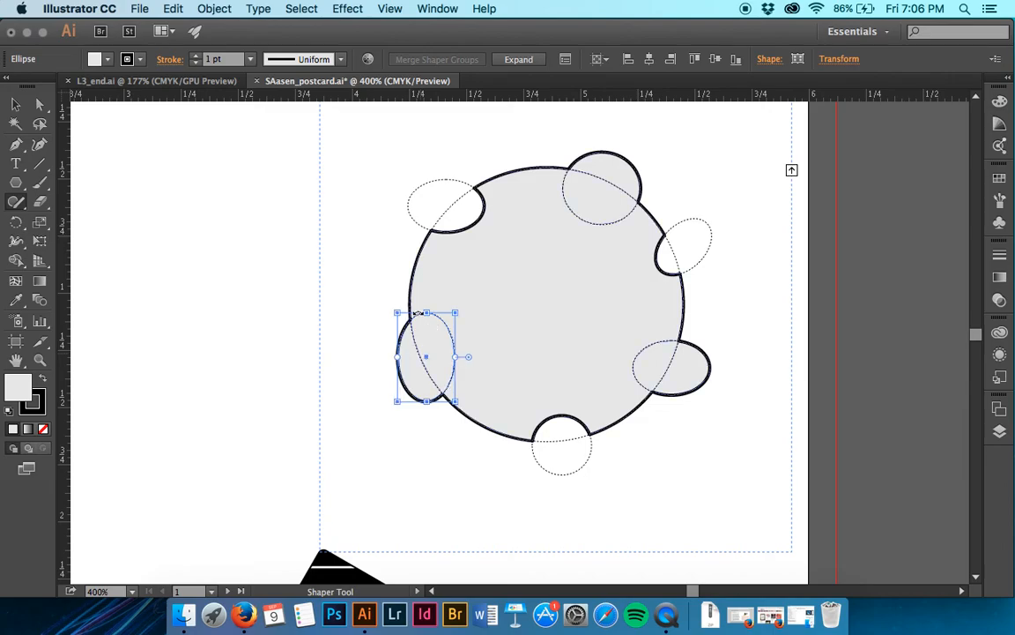
- Select the ellipse forming the asteroid's lower-right bump, narrow it so it protrudes less, and deselect the shape
left_click(492, 307)
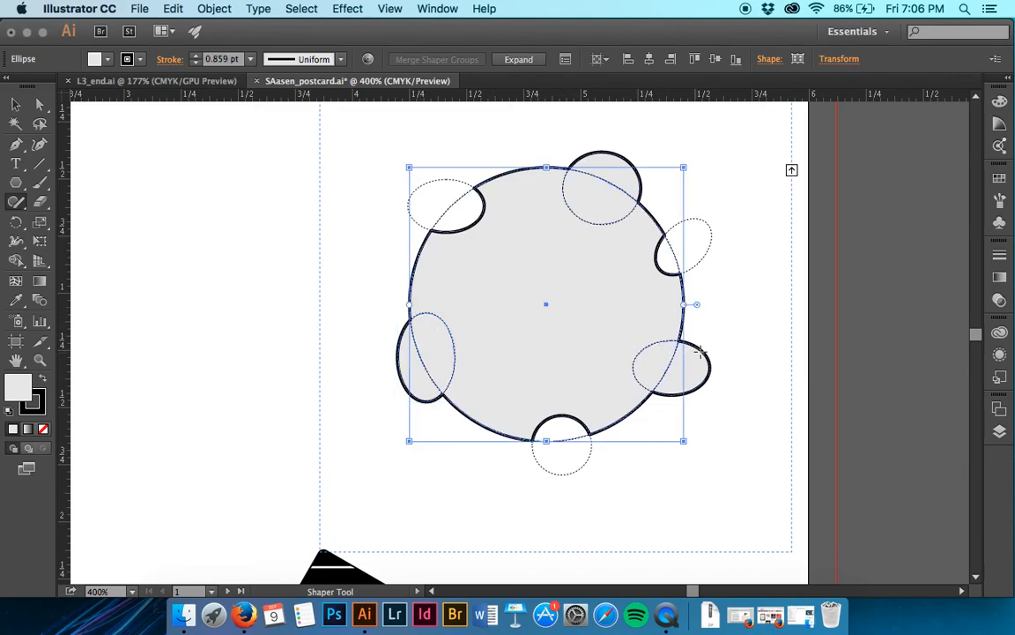
left_click(751, 351)
left_click(710, 386)
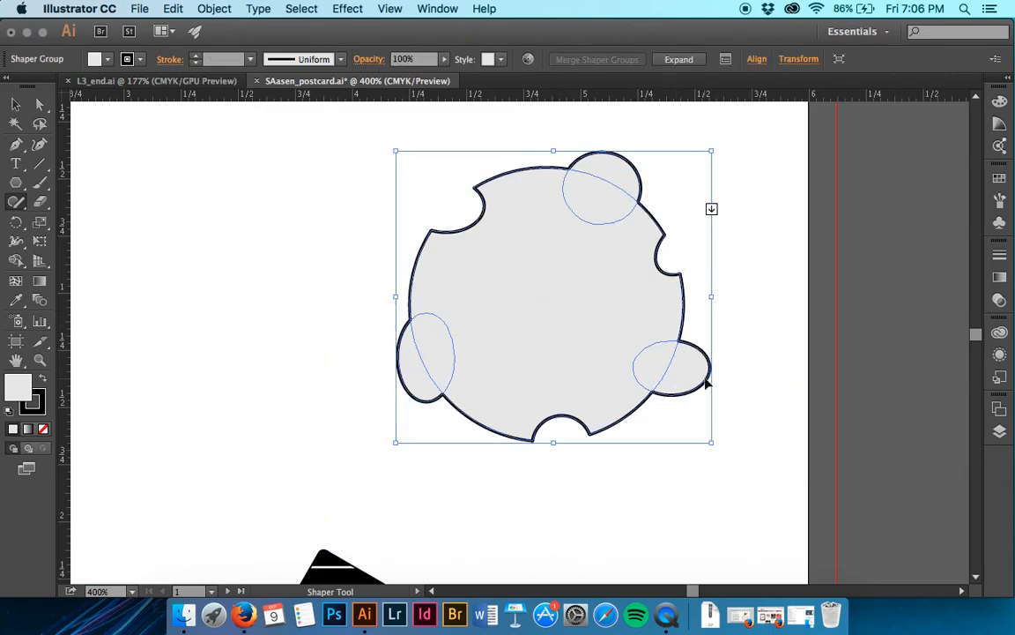
left_click(710, 385)
left_click_drag(710, 368, 691, 396)
left_click(730, 397)
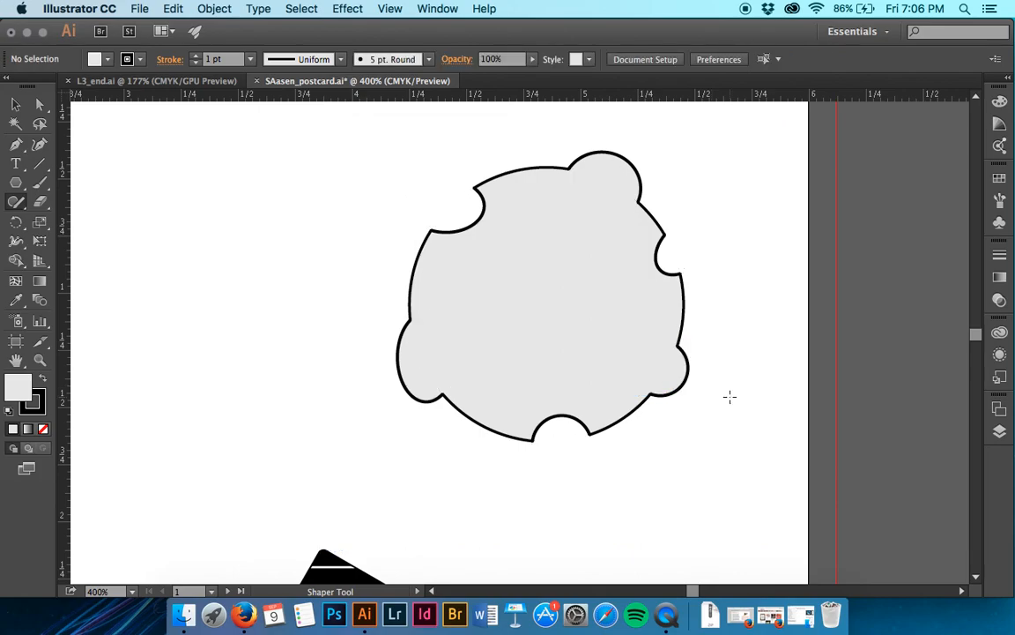
- Review the asteroid and satellite on the postcard artboard, and consult the finished artwork in L3_end.ai
key("super+minus")
key("super+minus")
key("super+minus")
key("super+minus")
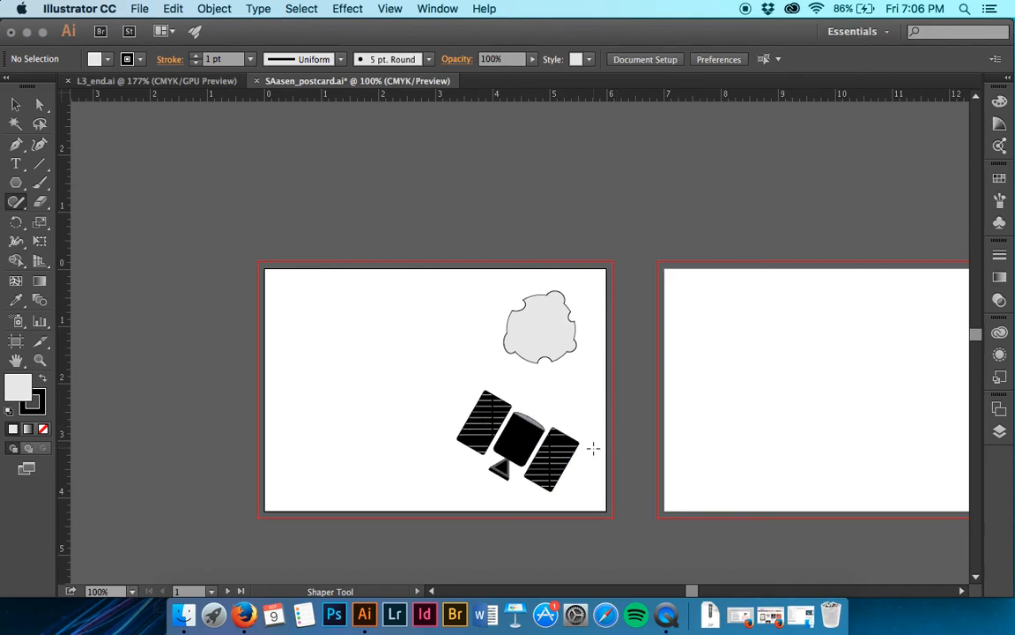
key("super+equal")
key("super+equal")
key("super+equal")
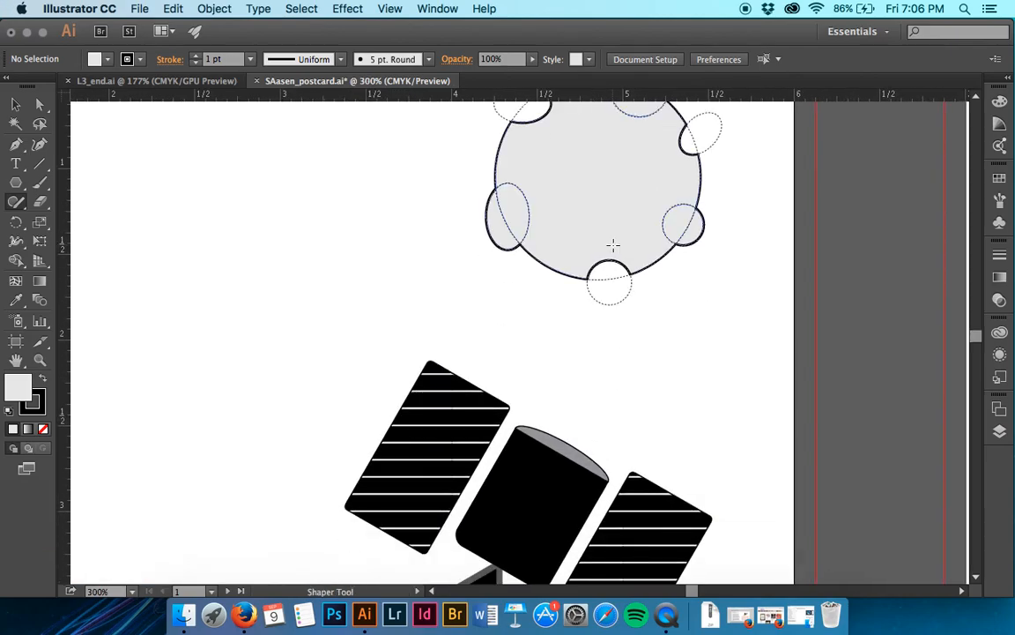
scroll(614, 245, "up", 4)
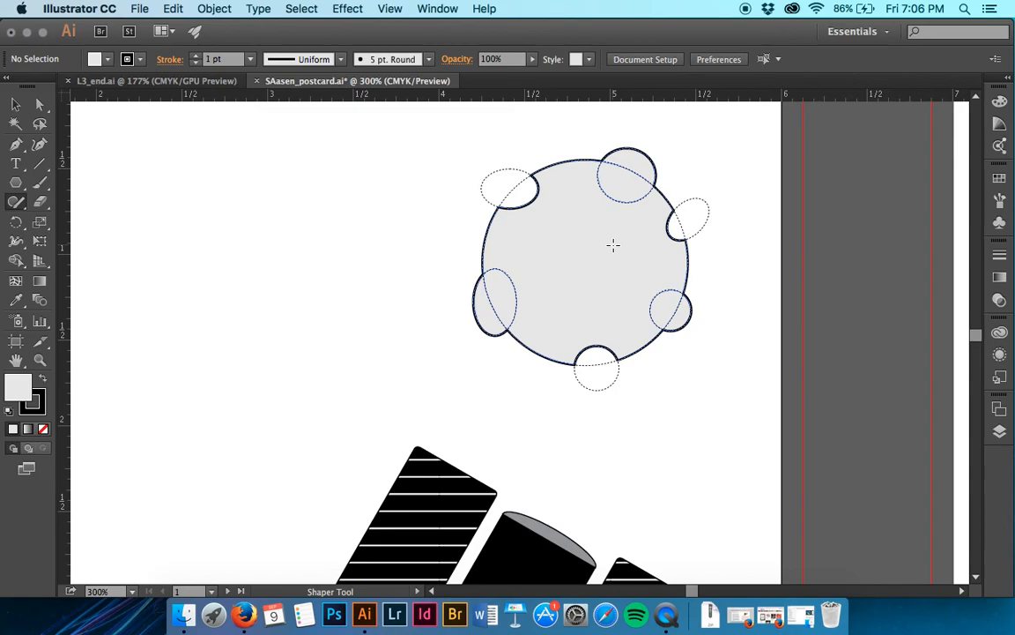
key("super+minus")
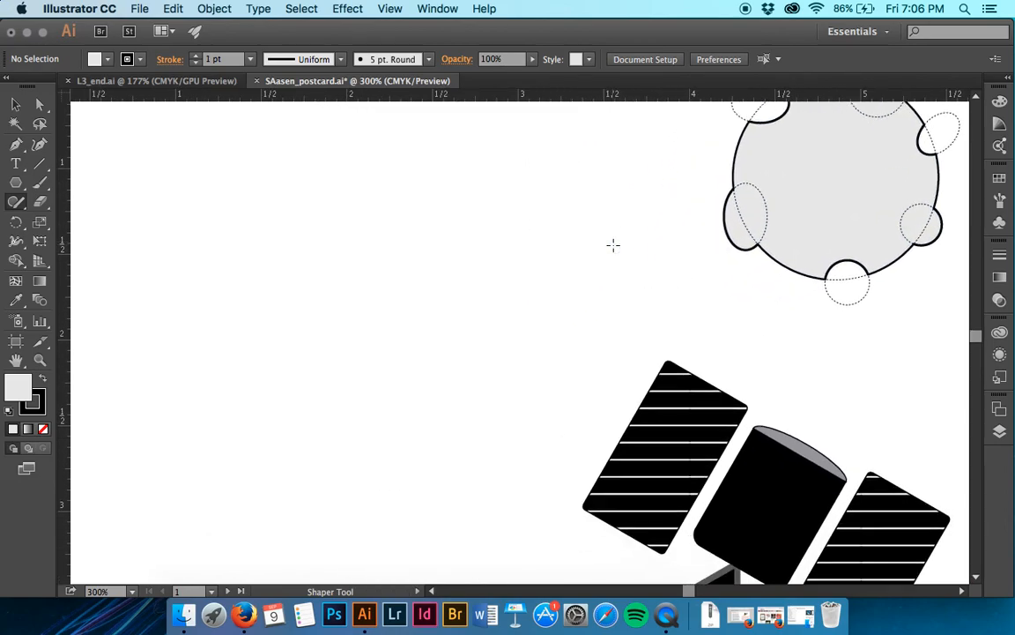
key("super+minus")
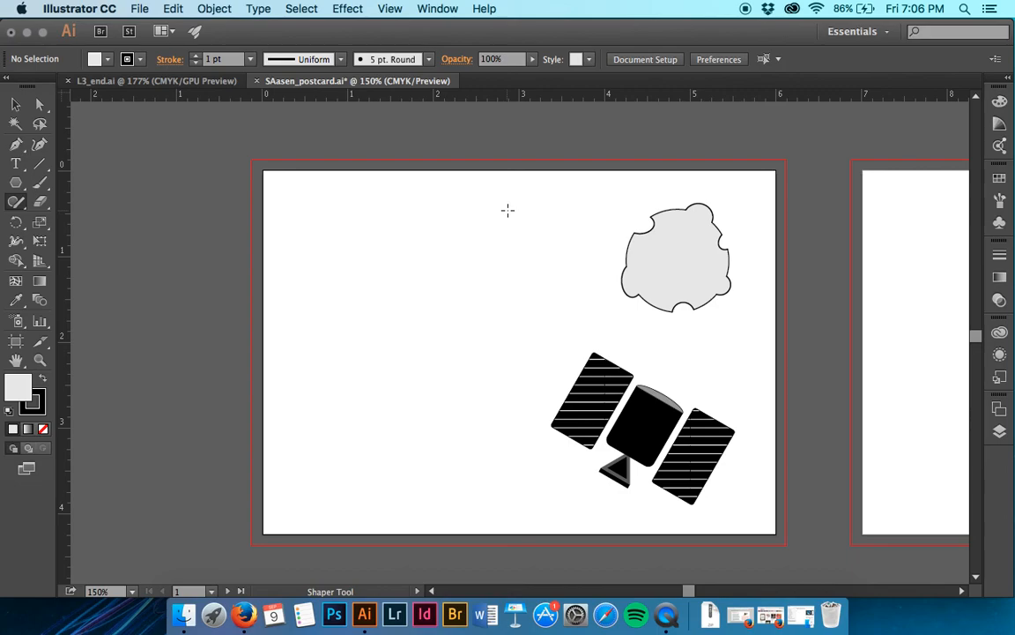
left_click(141, 81)
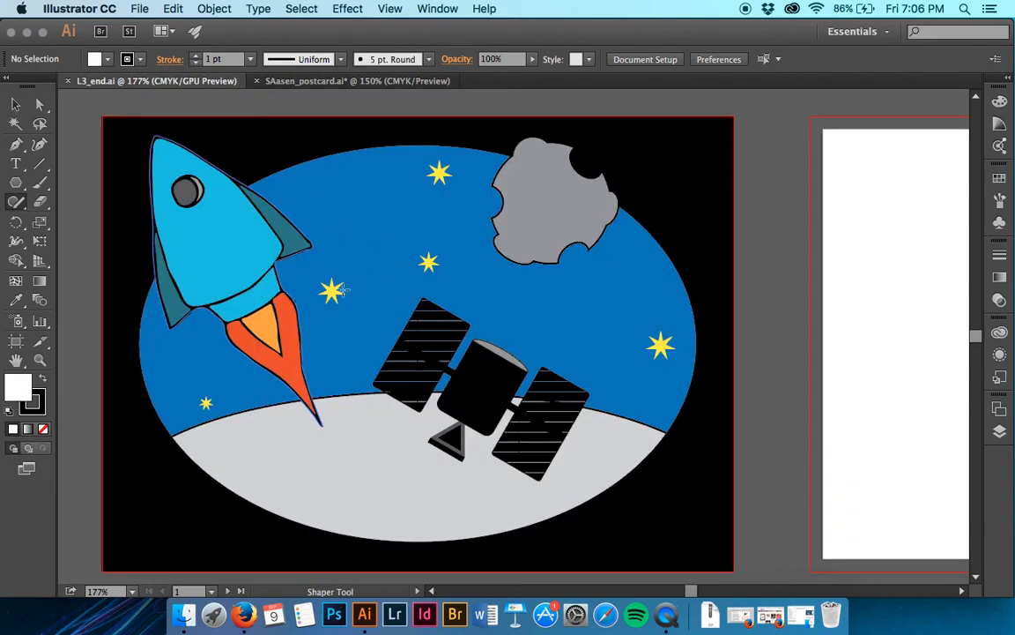